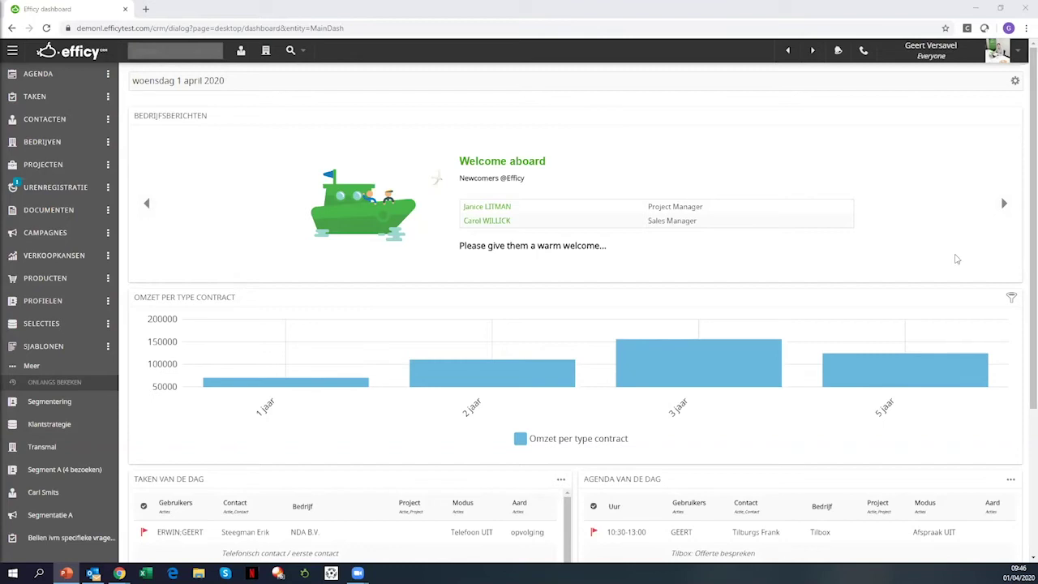
left_click(1004, 203)
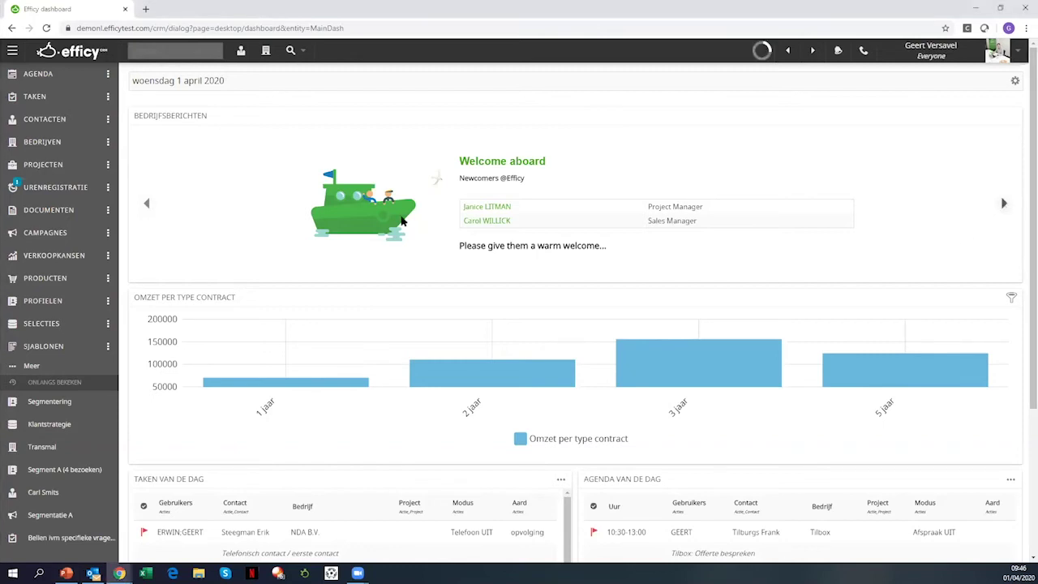
left_click(146, 203)
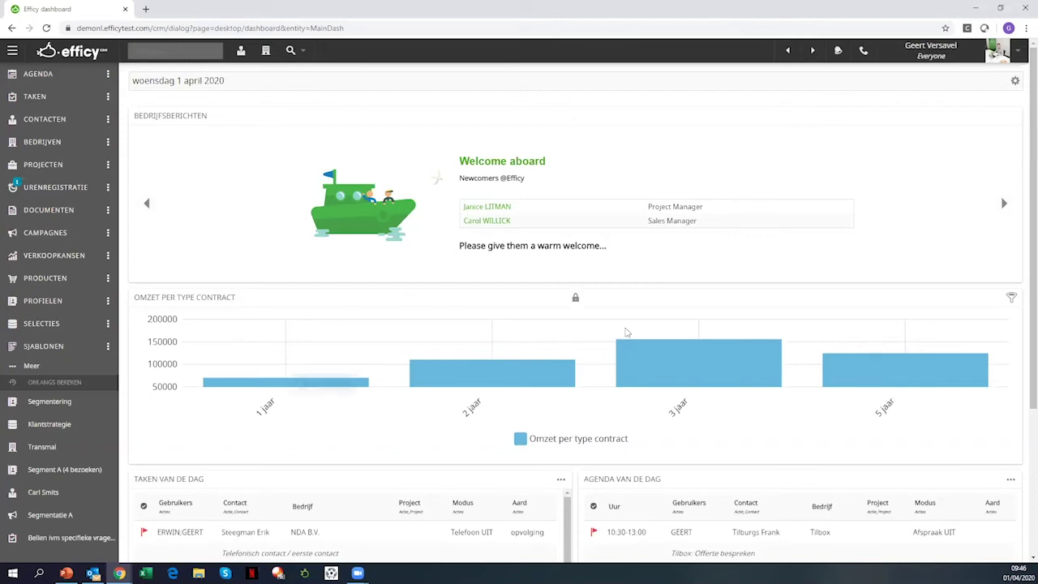
scroll(618, 413, "down", 3)
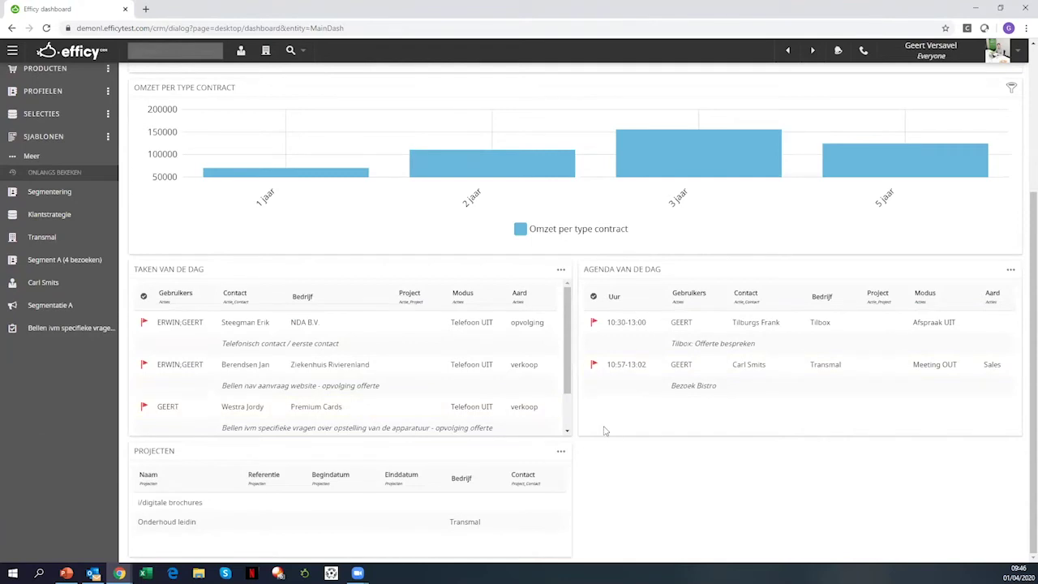
scroll(604, 430, "up", 3)
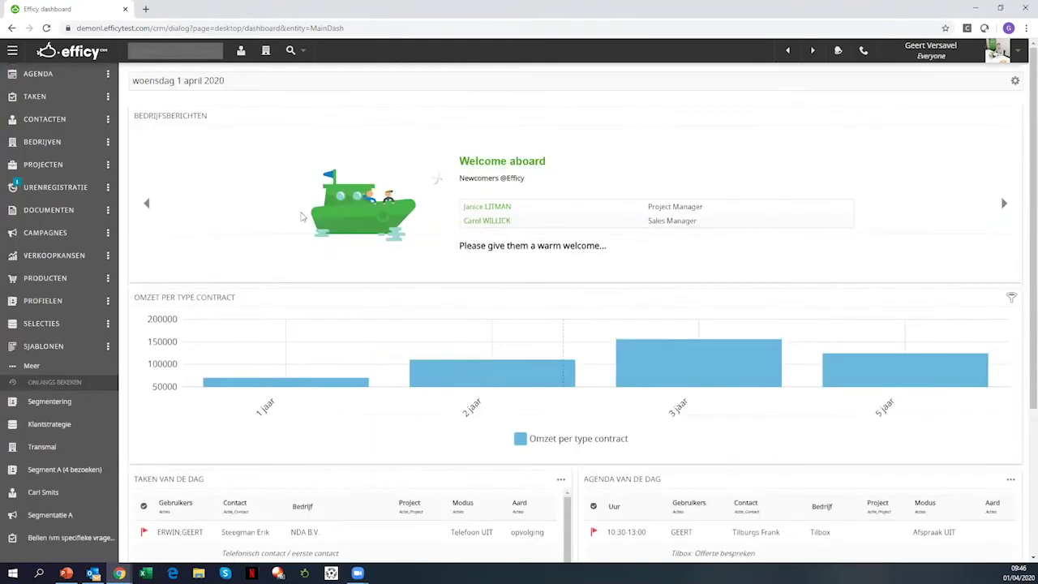
- Search the companies for "Transmal" and reposition the search results window
left_click(182, 58)
type("Transmal")
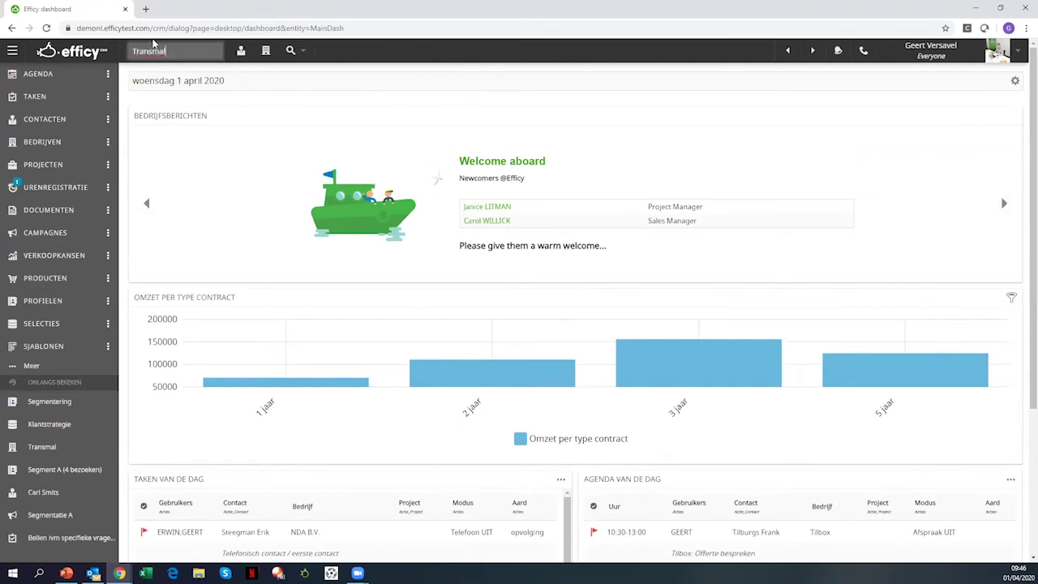
left_click(266, 51)
left_click_drag(263, 123, 504, 61)
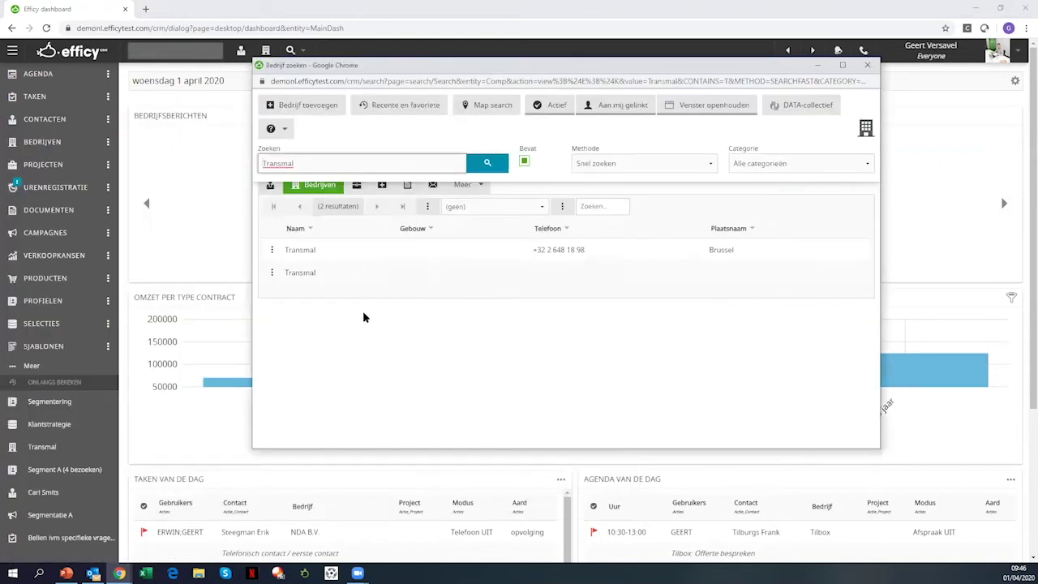
- Choose the two Transmal company records as duplicates and proceed to comparing them for the merge
left_click(272, 251)
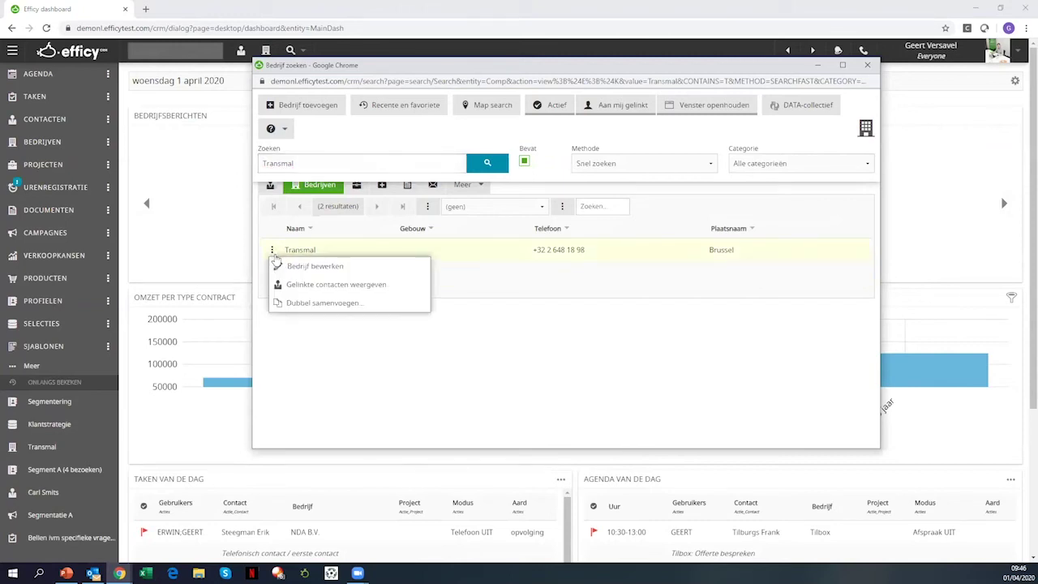
left_click(322, 302)
left_click(271, 273)
left_click(313, 328)
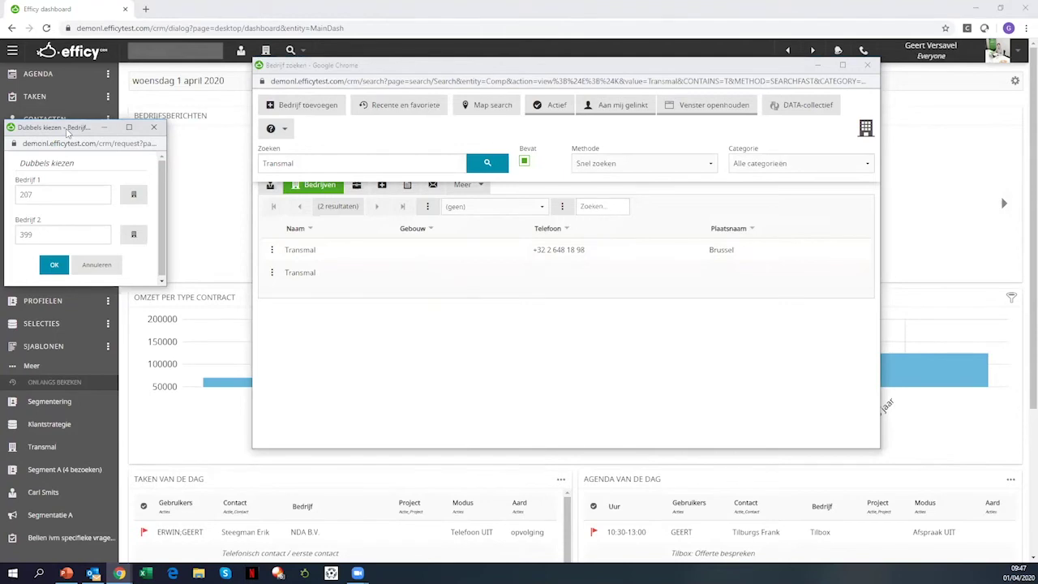
left_click_drag(69, 133, 390, 212)
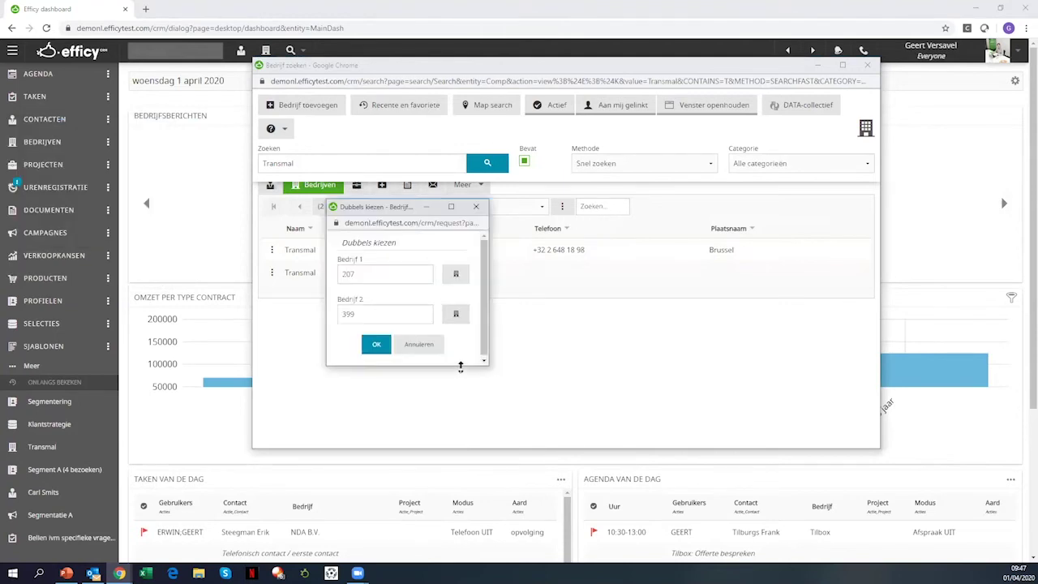
left_click_drag(461, 367, 462, 401)
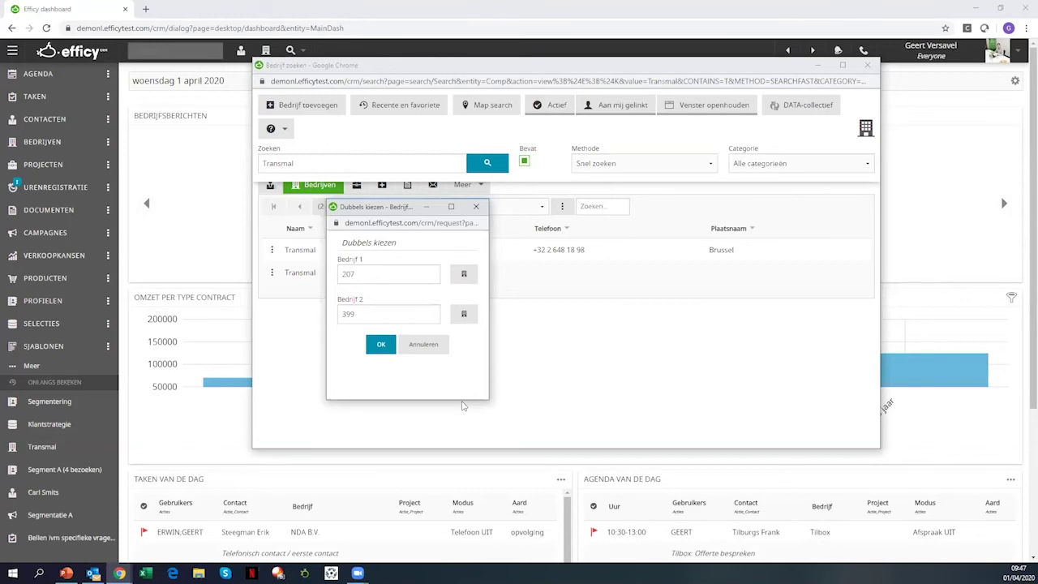
left_click(380, 345)
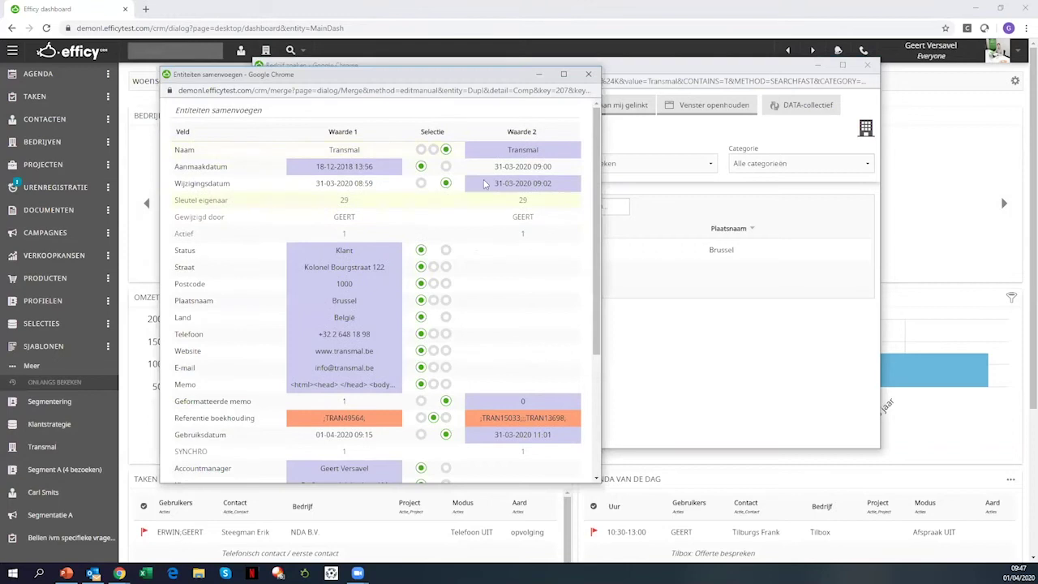
- Merge the two Transmal records, taking Naam from Waarde 1 and keeping the other preselected field values
left_click(420, 149)
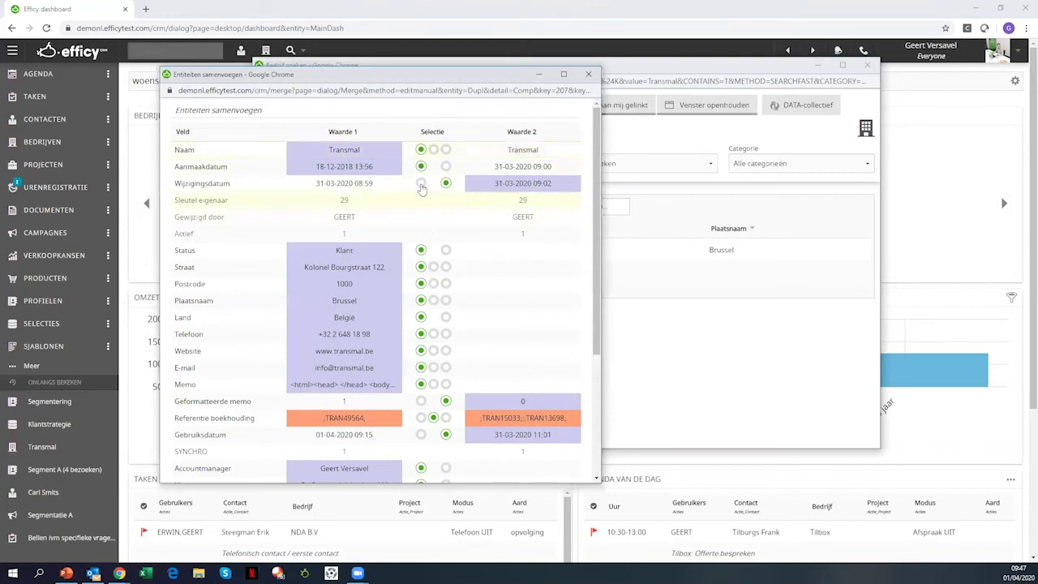
scroll(435, 279, "down", 2)
scroll(435, 281, "down", 1)
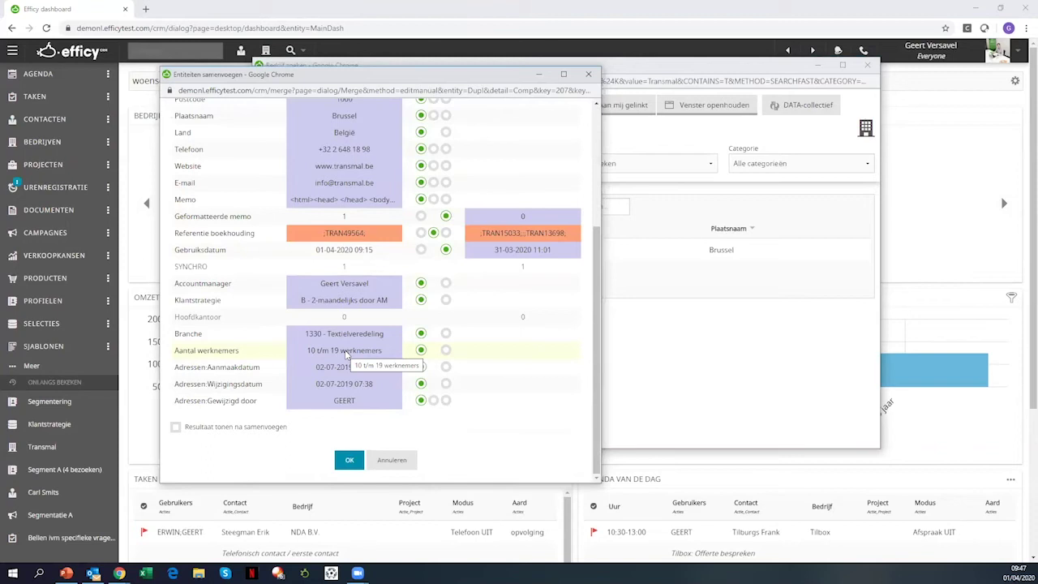
scroll(432, 308, "up", 3)
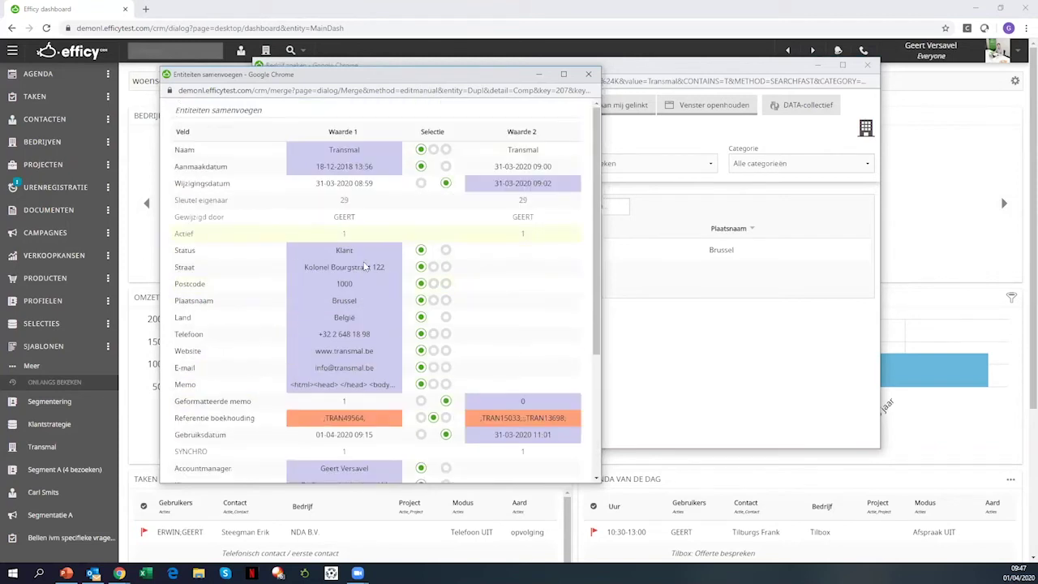
scroll(430, 324, "down", 3)
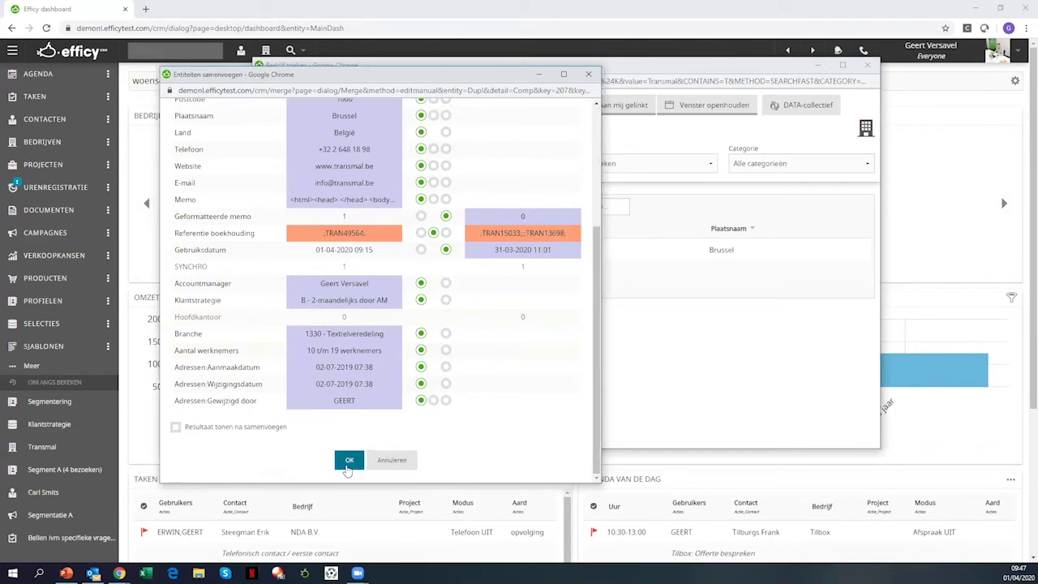
left_click(349, 462)
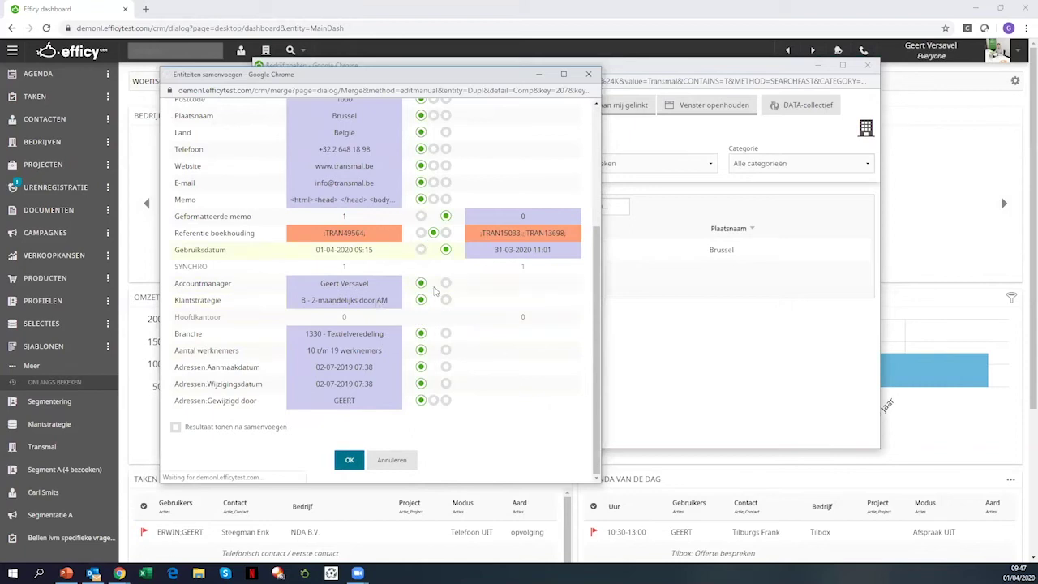
scroll(434, 326, "up", 3)
scroll(435, 325, "down", 3)
scroll(432, 330, "up", 1)
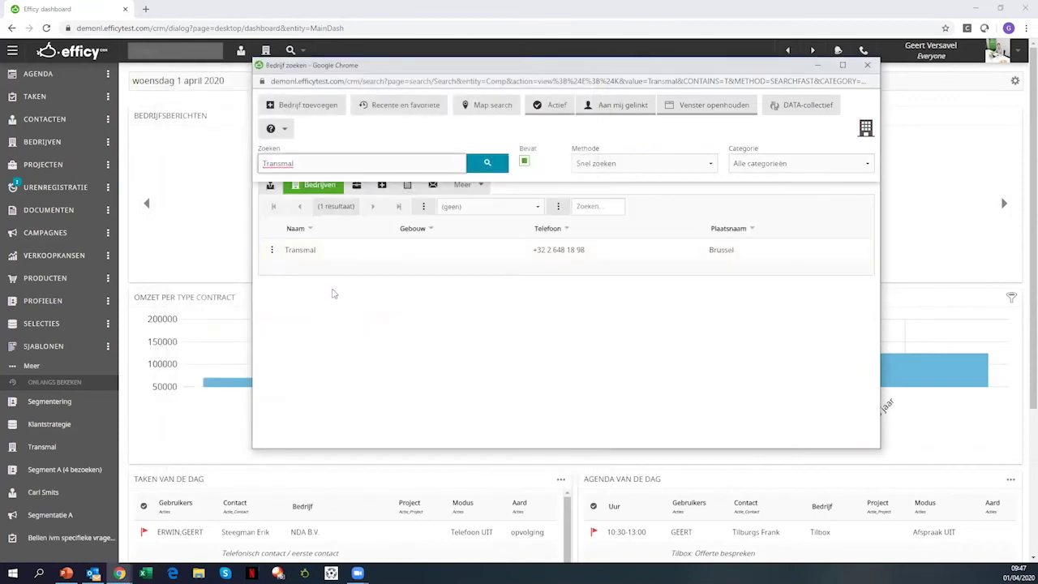
- Open the merged Transmal company record and show the older items in its Chronos timeline
left_click(302, 253)
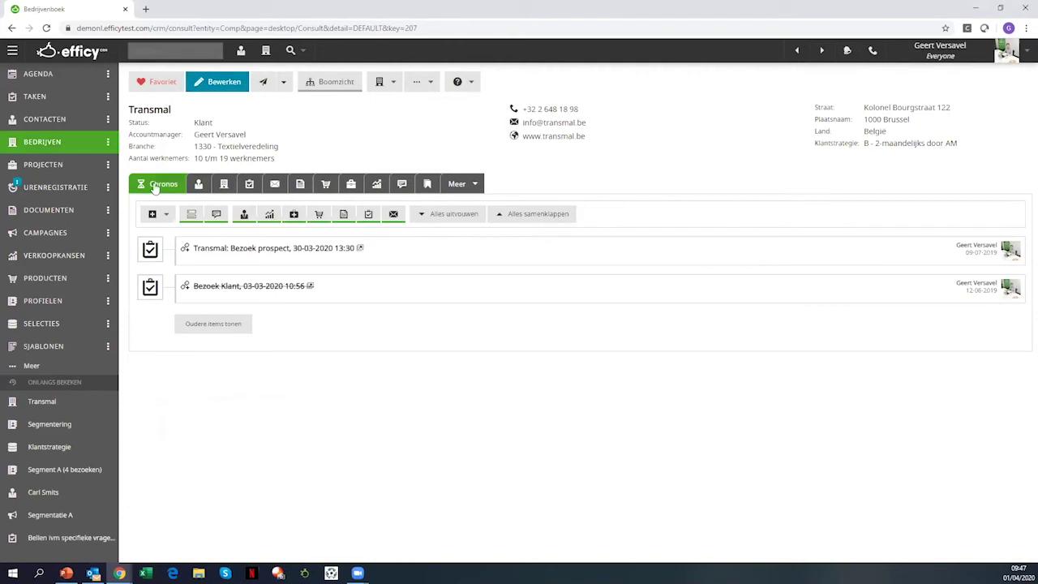
left_click(207, 323)
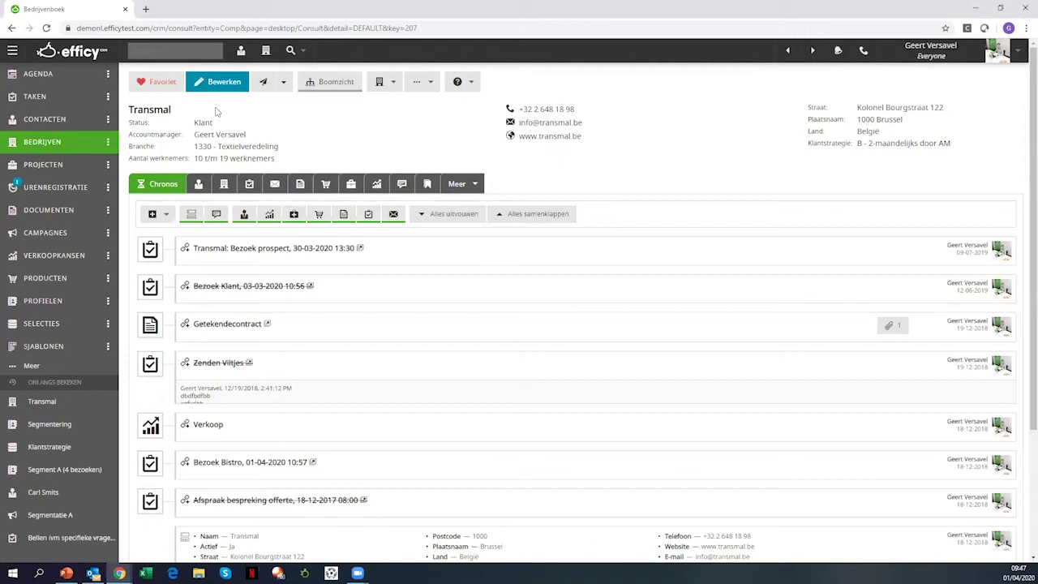
key("alt+Tab")
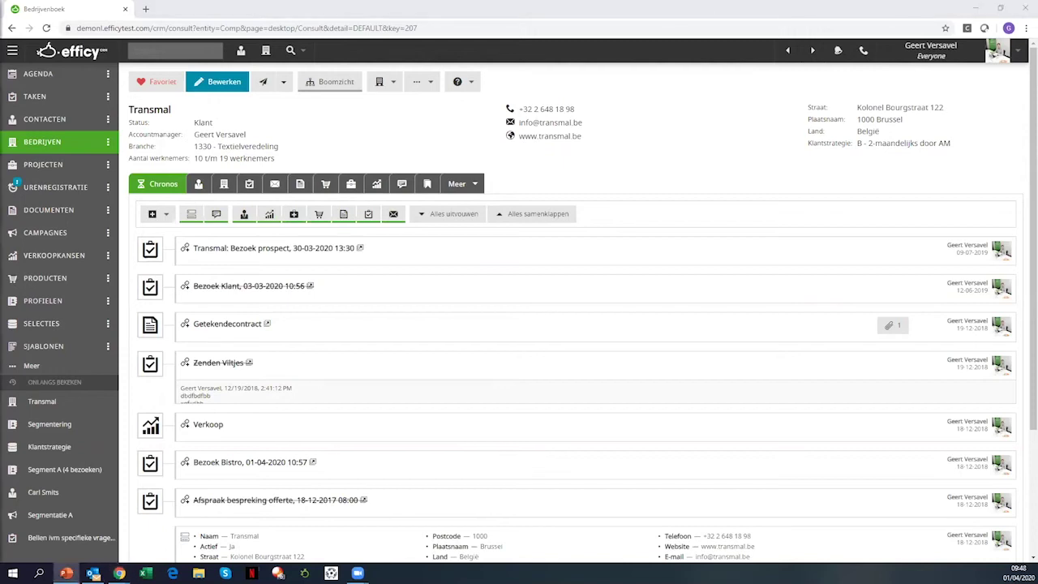
left_click(677, 17)
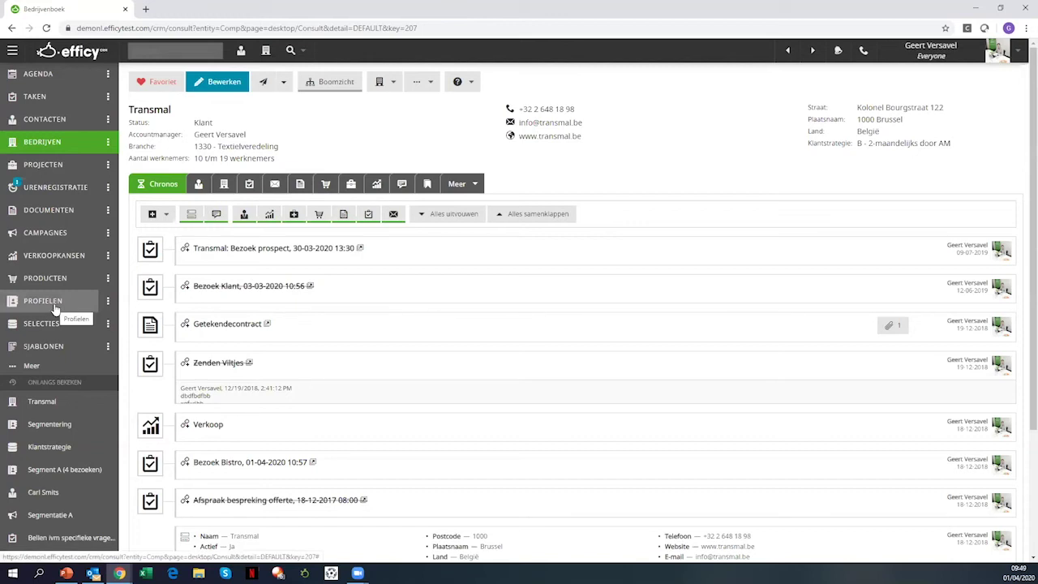
- Open the Segmentering profile and link the company Transmal to it
left_click(108, 301)
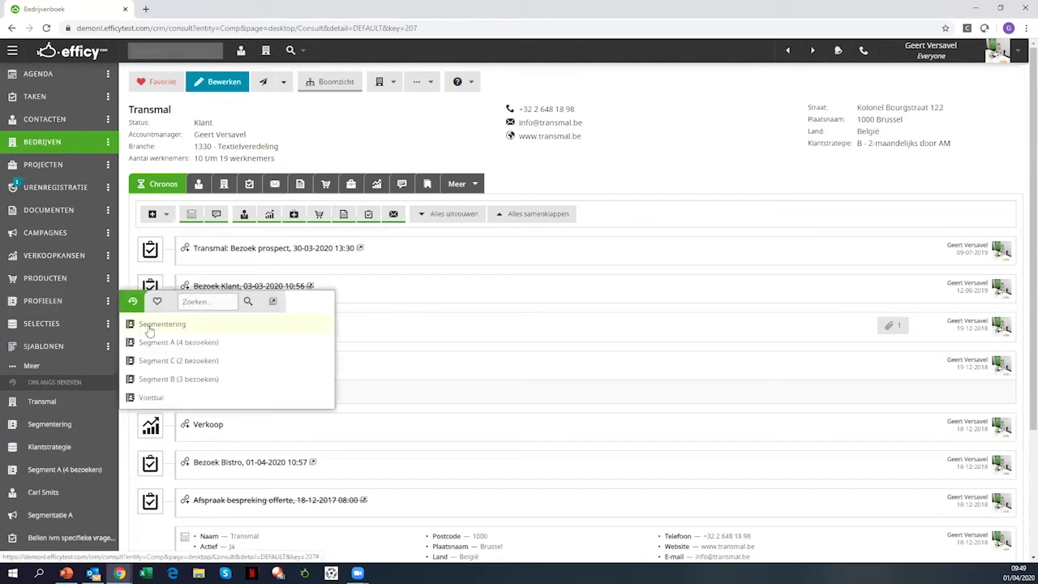
left_click(150, 325)
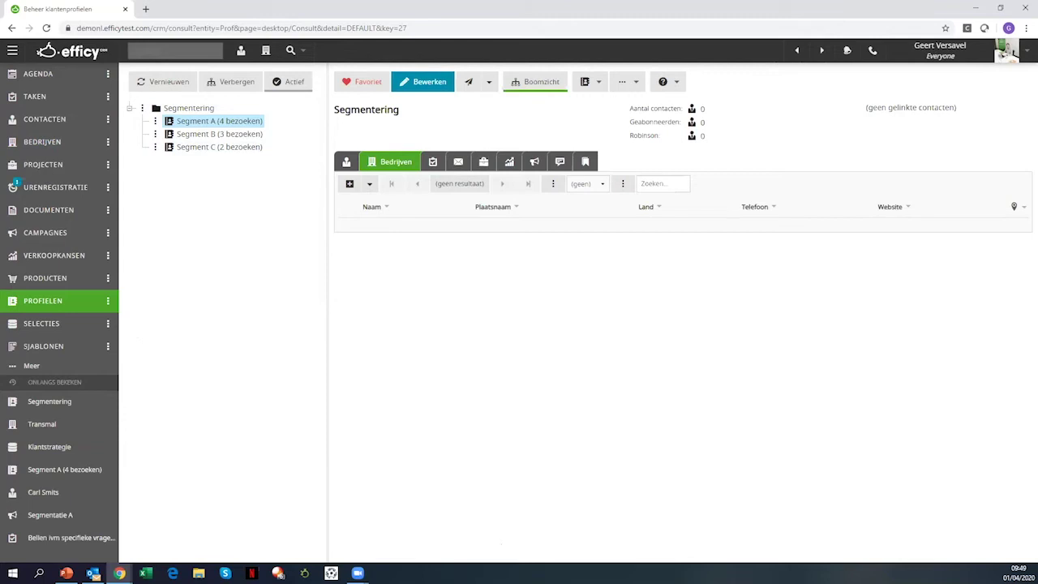
left_click(349, 185)
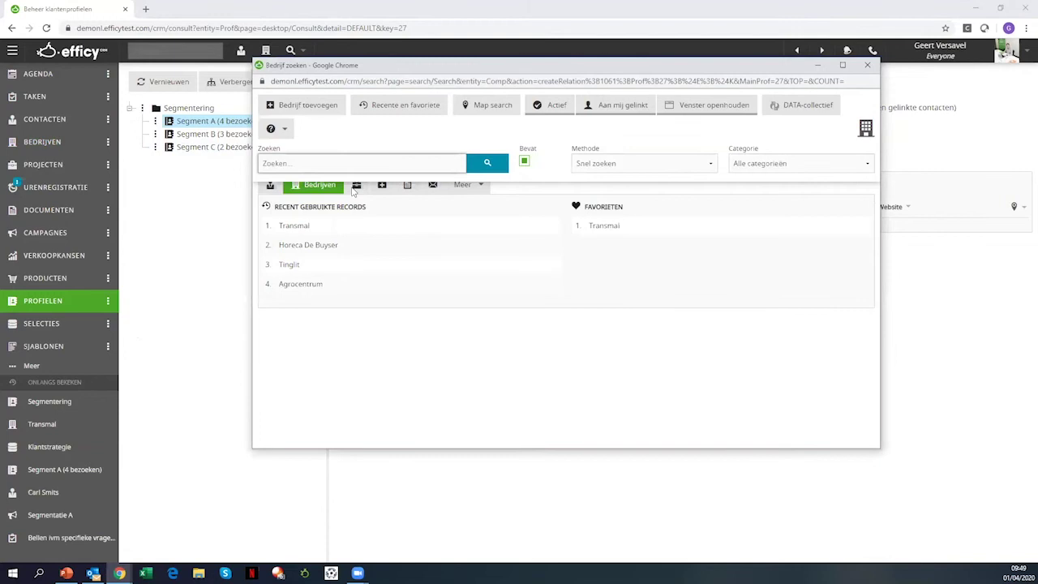
left_click(295, 227)
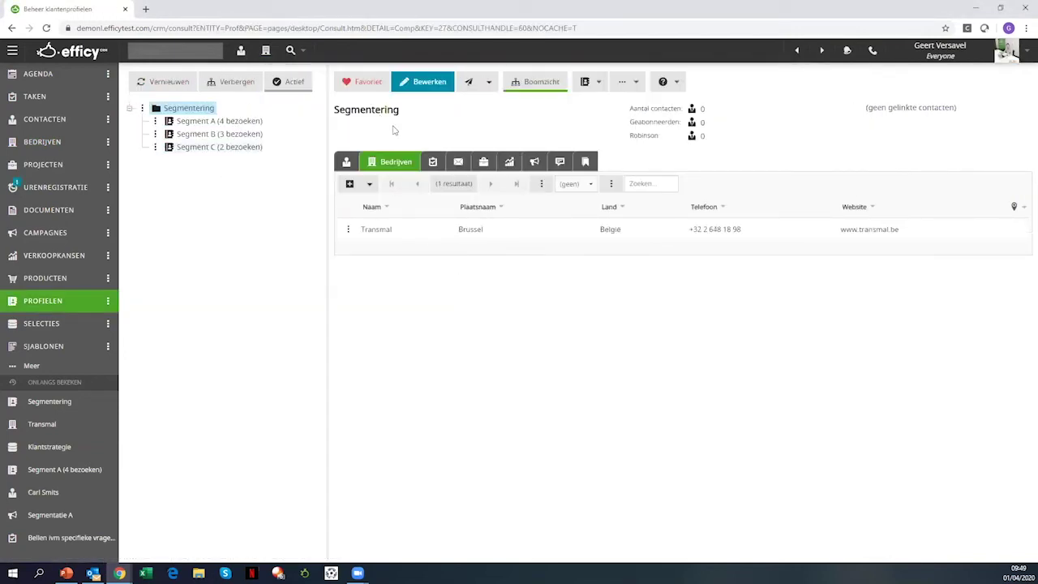
- Link the company Transmal to the sub-profile Segment A (4 bezoeken)
left_click(198, 122)
left_click(350, 183)
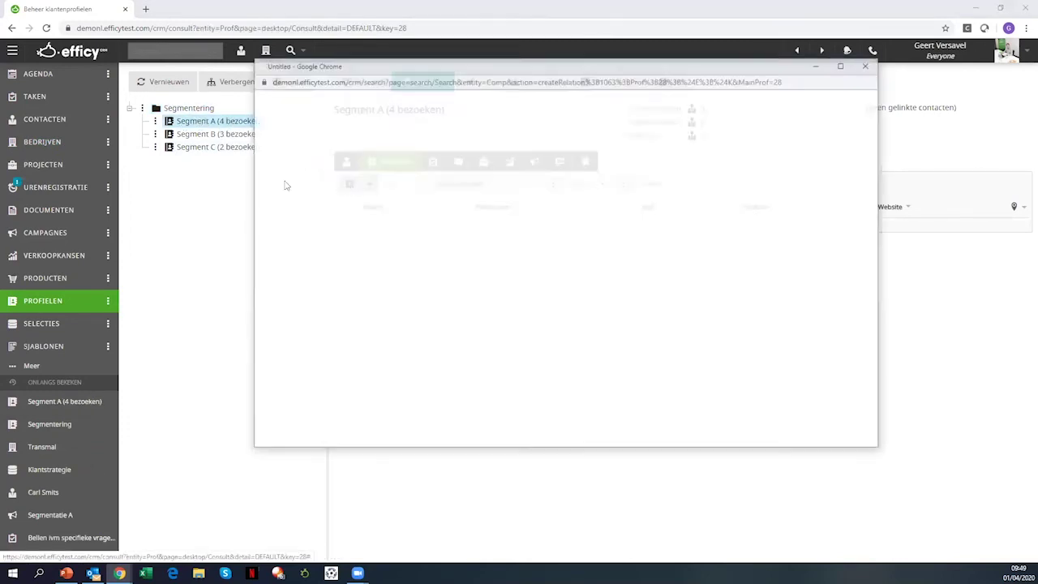
left_click(298, 231)
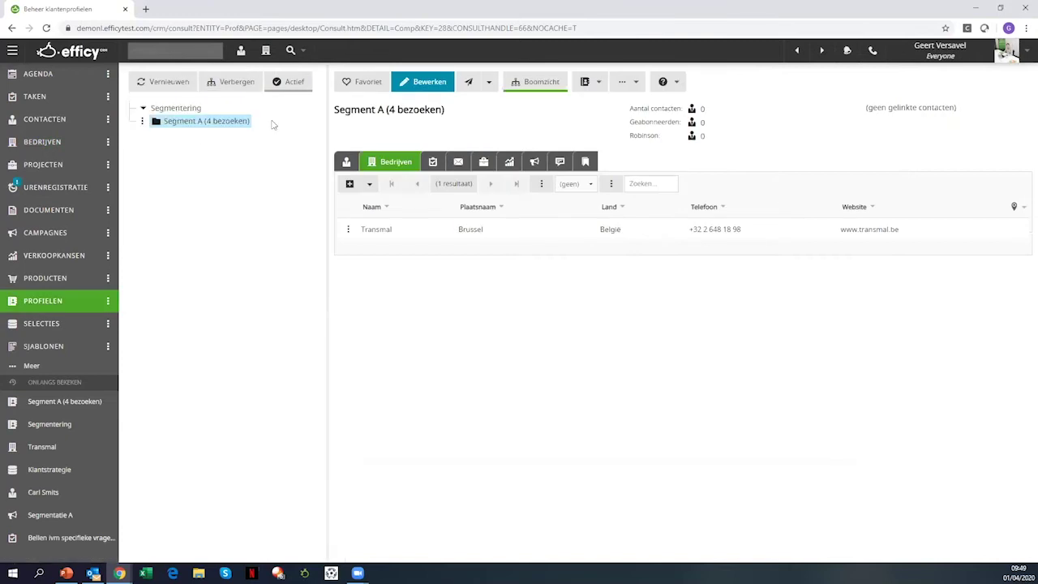
- Run the Klantstrategie selection for adding companies to Segment A, with Bedrijven Klantstrategie set to "A - Maandelijks door AM"
left_click(590, 81)
left_click(618, 124)
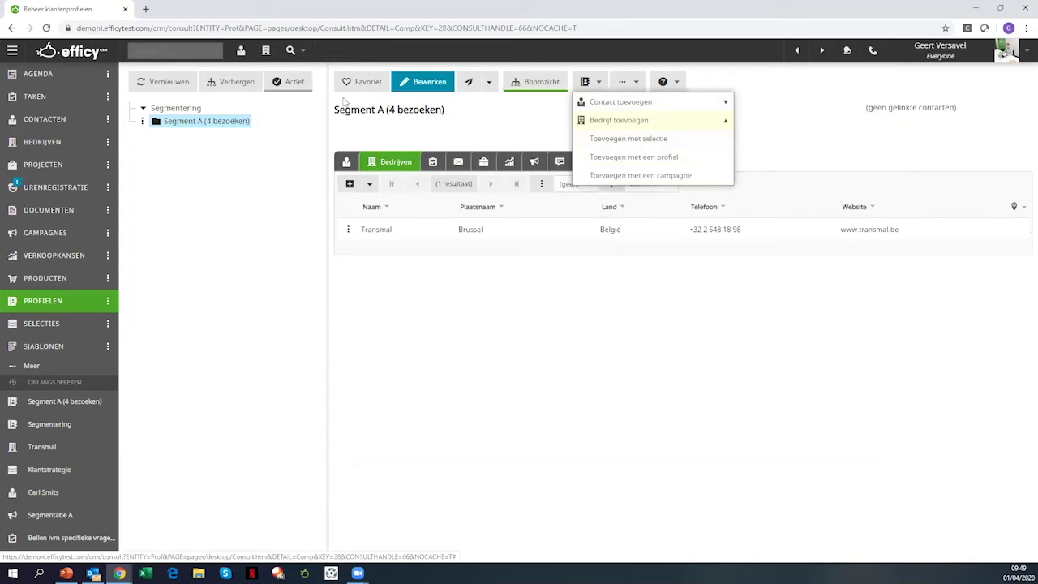
left_click(627, 141)
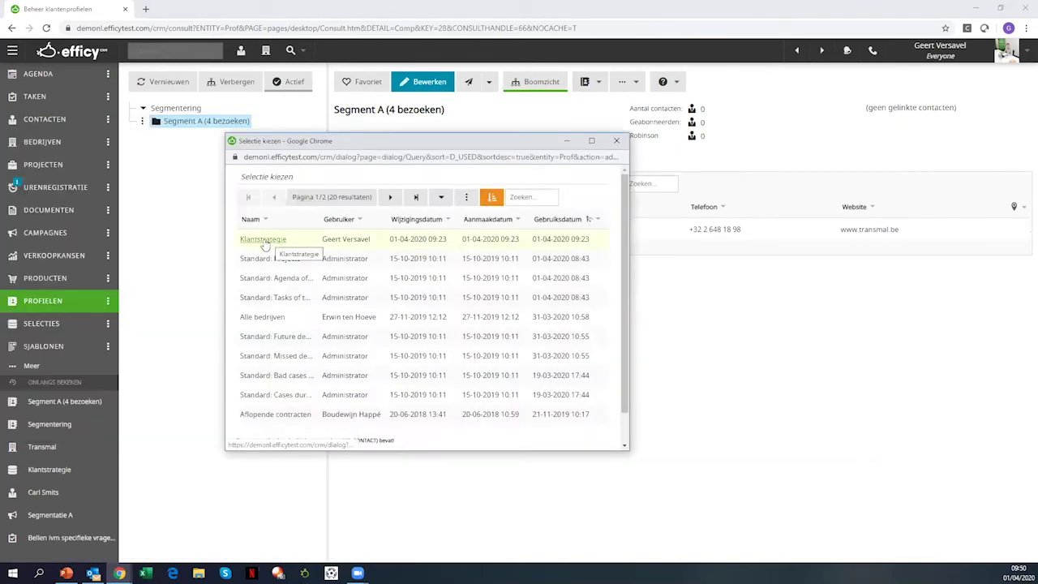
left_click(264, 242)
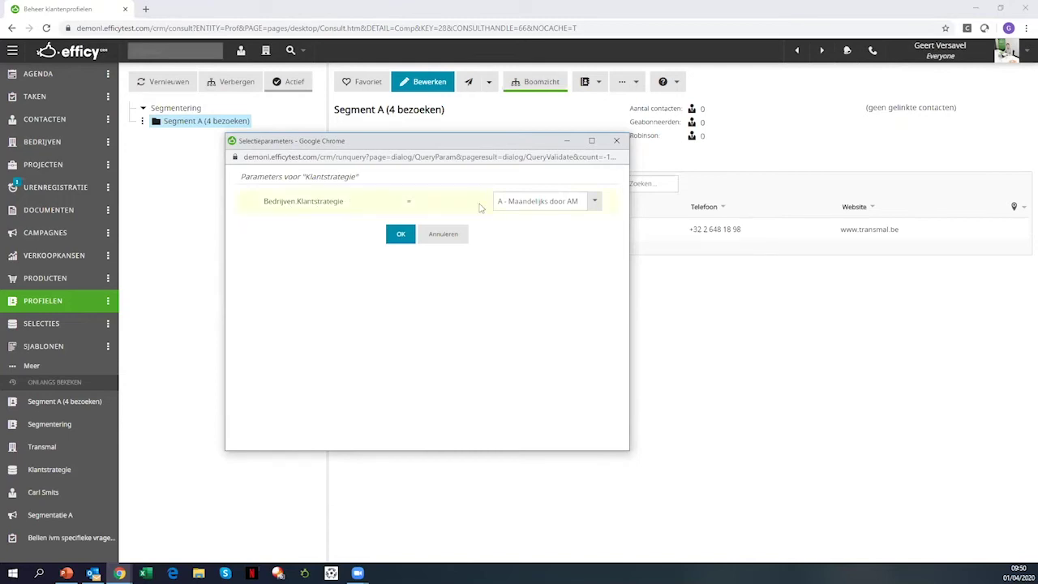
left_click(593, 202)
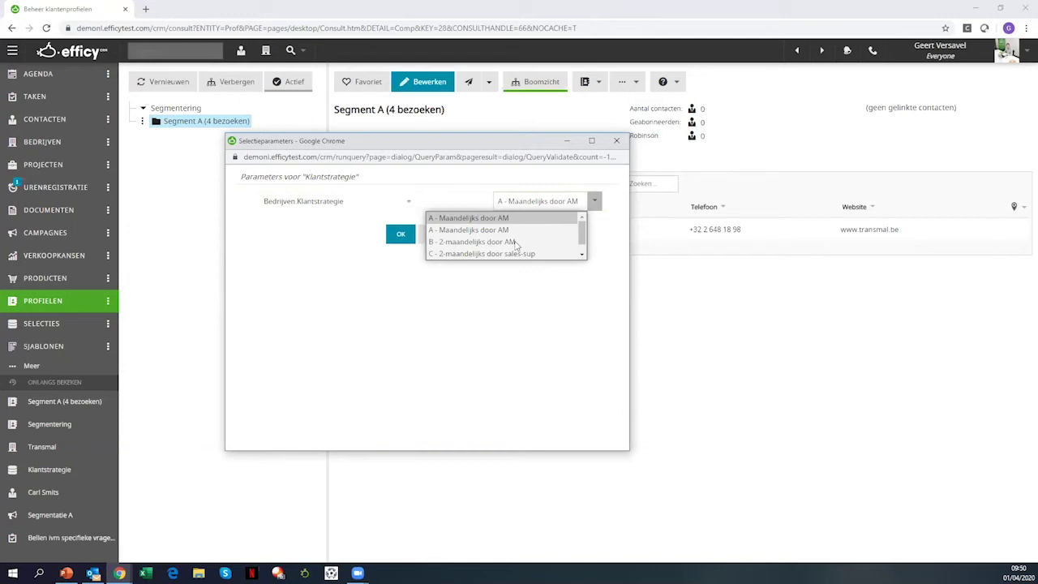
left_click(475, 219)
left_click(400, 235)
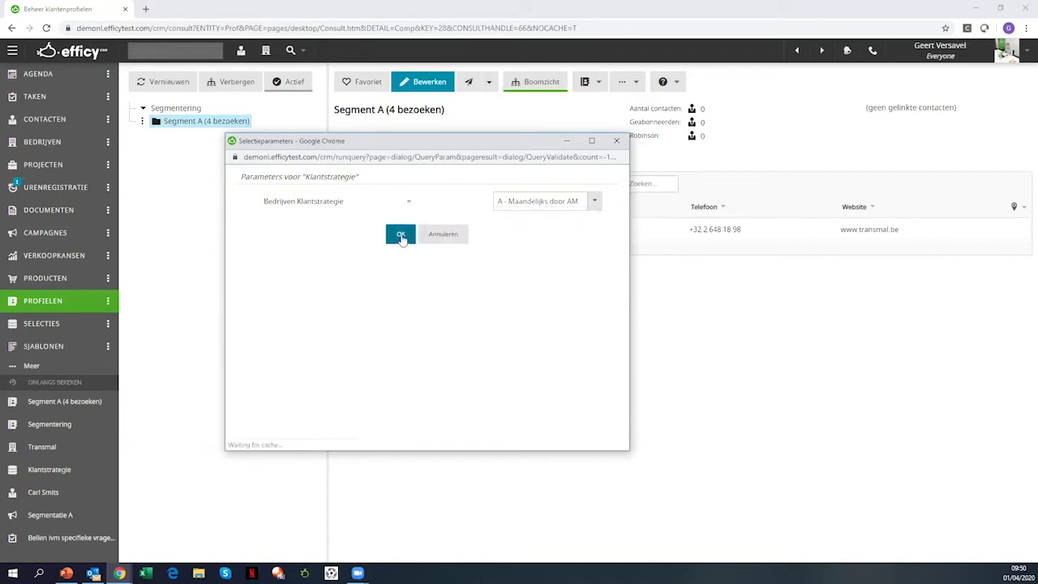
- Review the companies in the selection result and add all of them to the Segment A profile
scroll(373, 294, "down", 4)
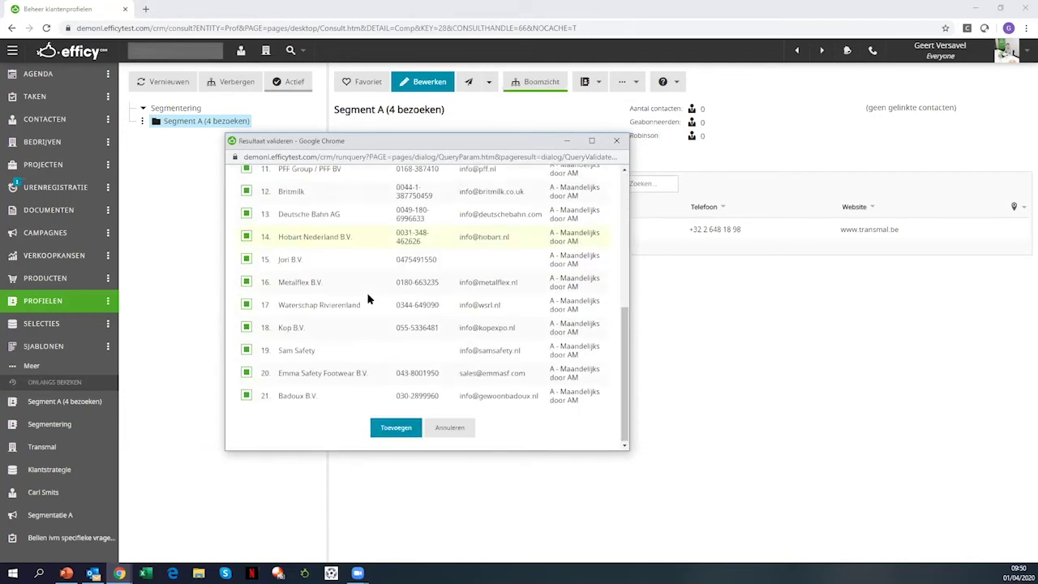
scroll(365, 310, "up", 4)
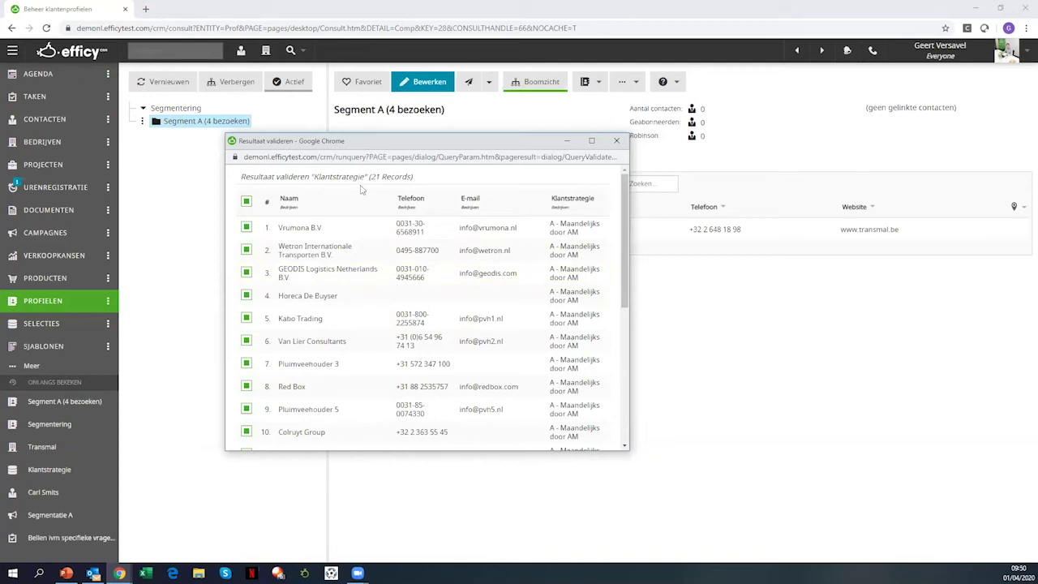
scroll(386, 259, "down", 4)
left_click(396, 430)
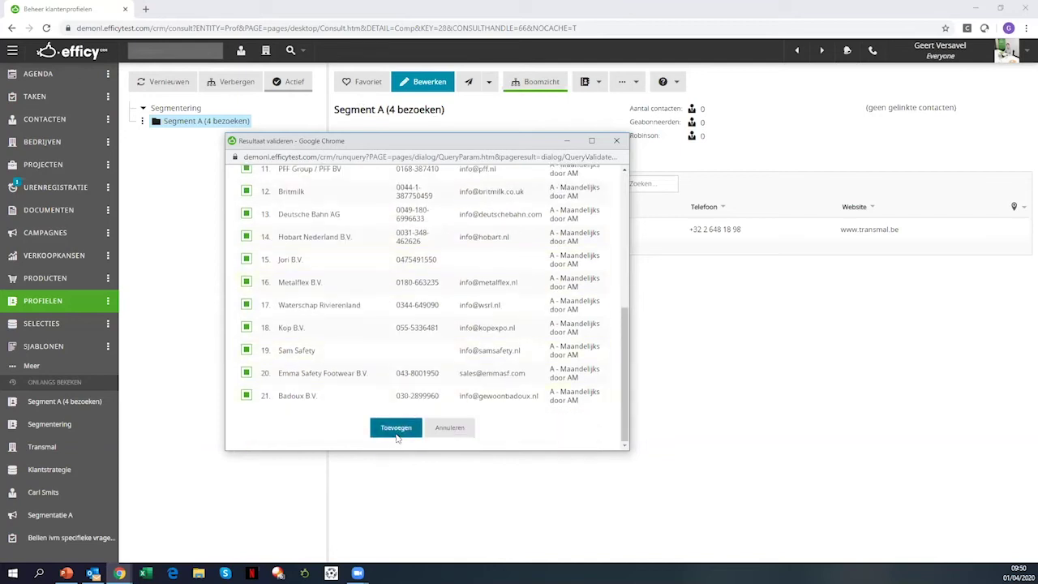
- Confirm adding the selected companies and show the full list of companies linked to Segment A (4 bezoeken)
left_click(517, 217)
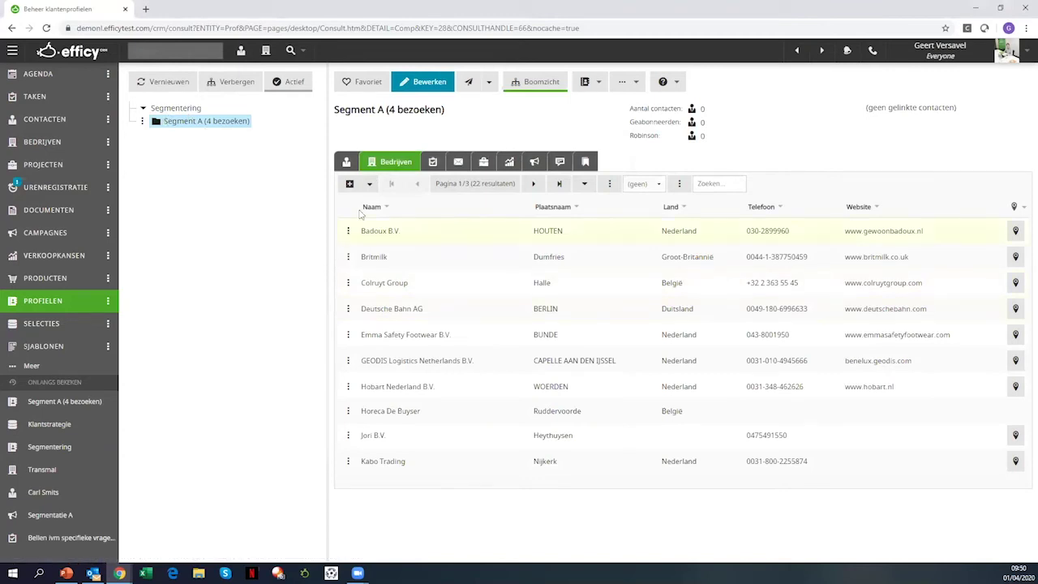
left_click(583, 184)
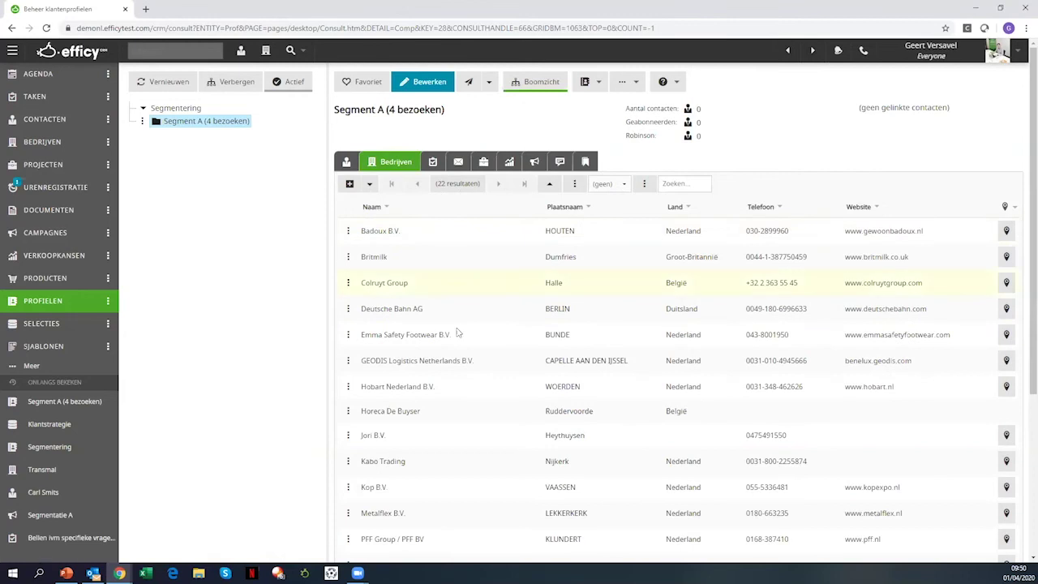
scroll(461, 382, "down", 3)
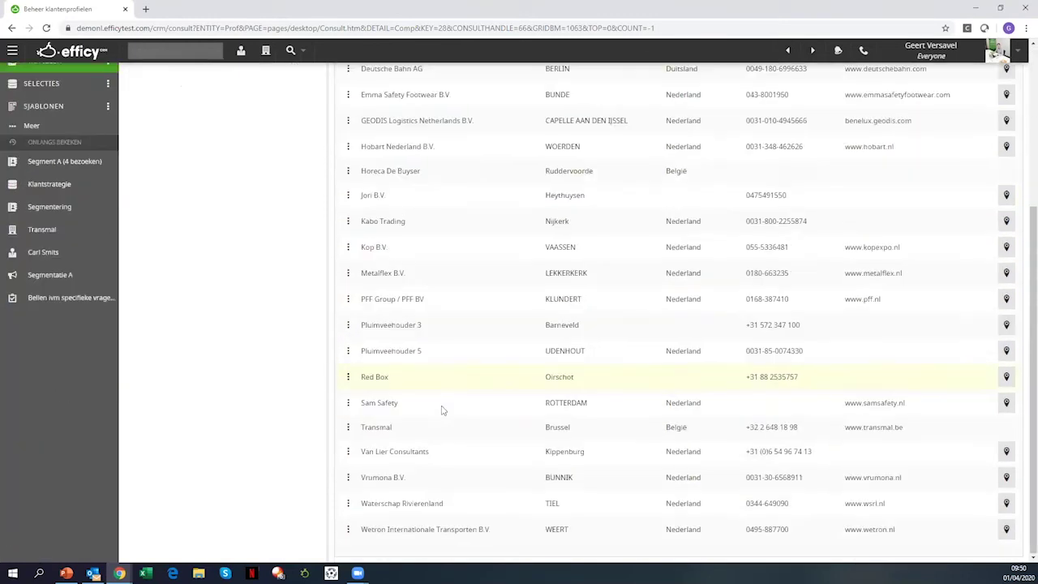
- Open the company Transmal, check its linked profiles, and return to the Segment A (4 bezoeken) profile from there
left_click(386, 428)
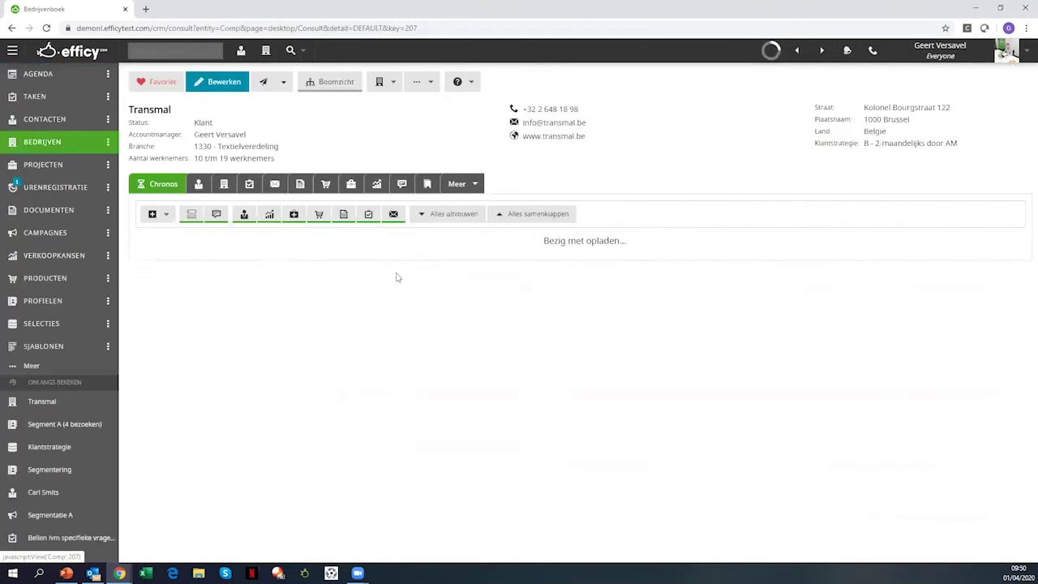
left_click(472, 189)
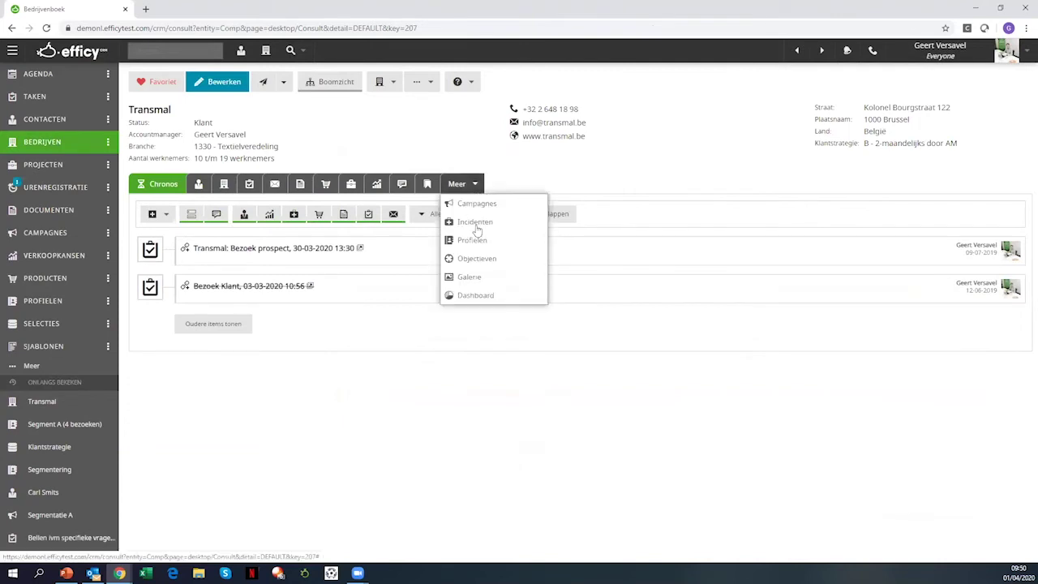
left_click(477, 241)
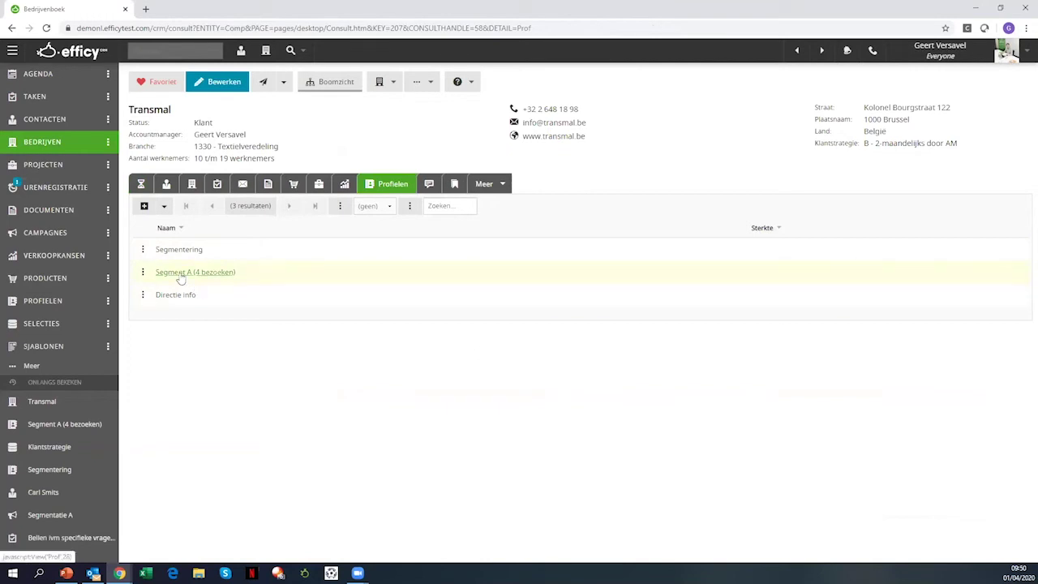
left_click(180, 274)
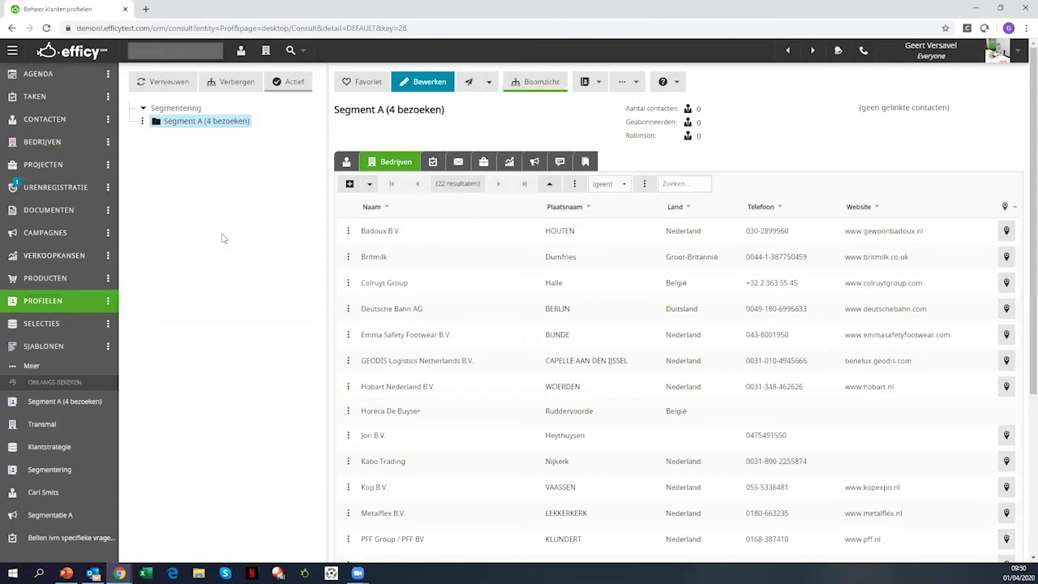
left_click(599, 90)
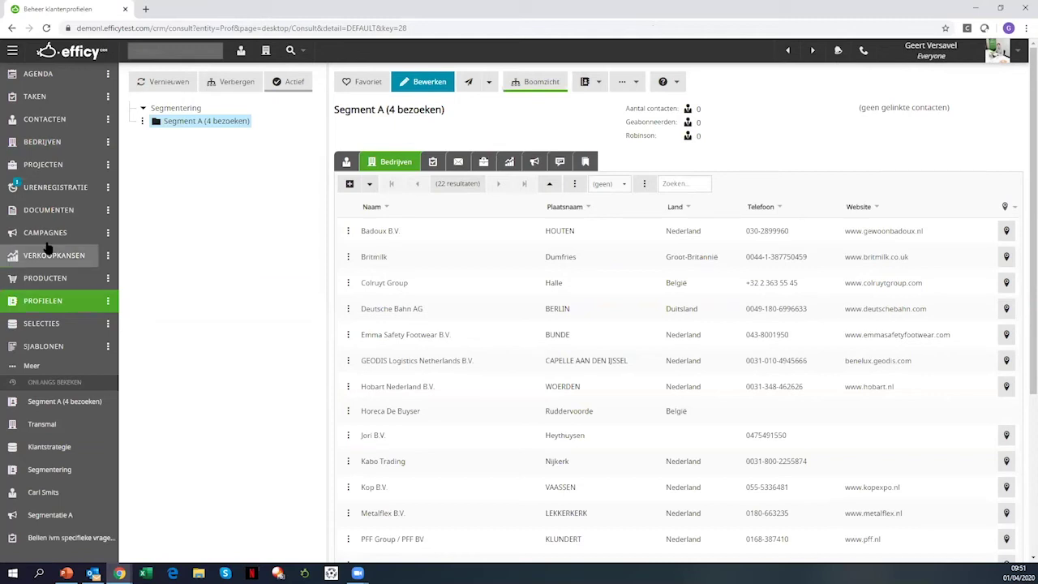
- In the campaign Segmentatie A, add the companies from the profile Segment A (4 bezoeken) and show the campaign's companies
left_click(108, 233)
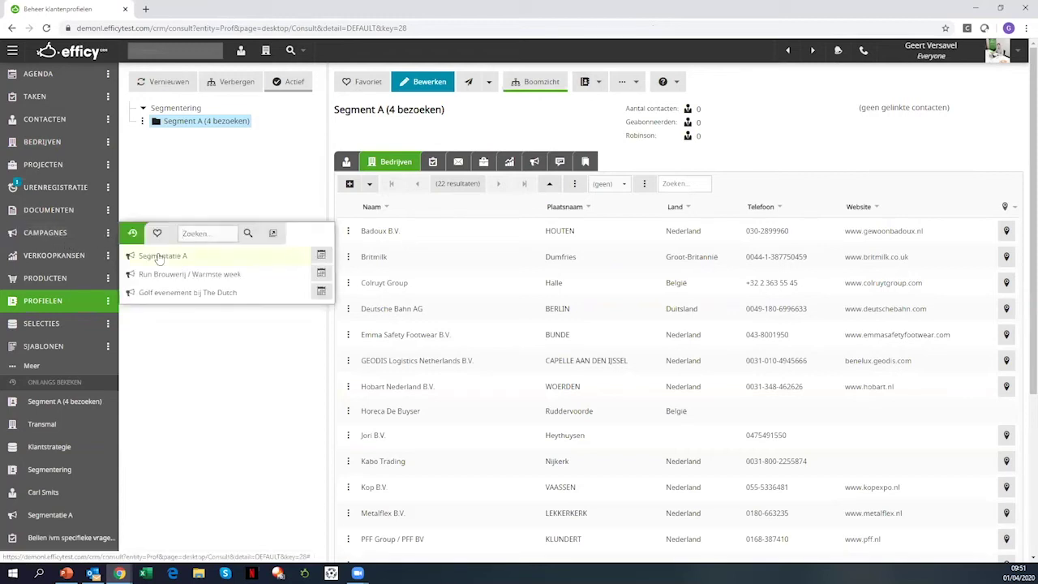
left_click(156, 254)
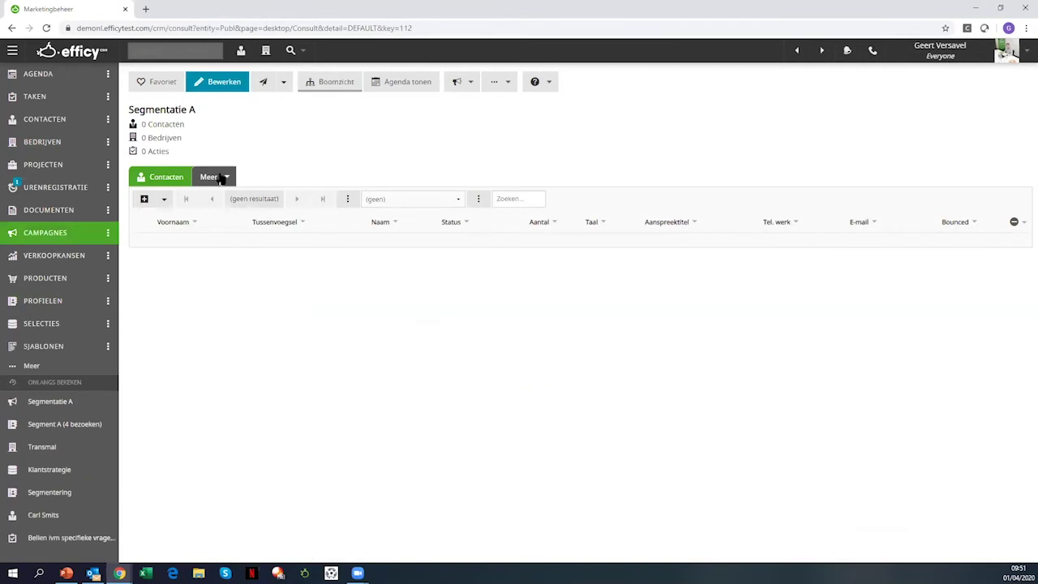
left_click(463, 82)
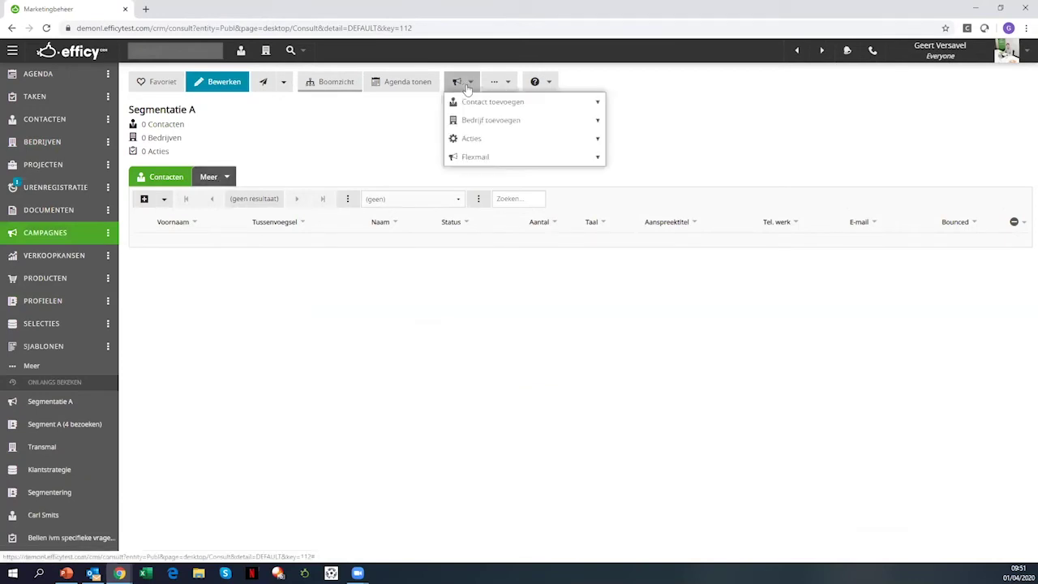
left_click(496, 128)
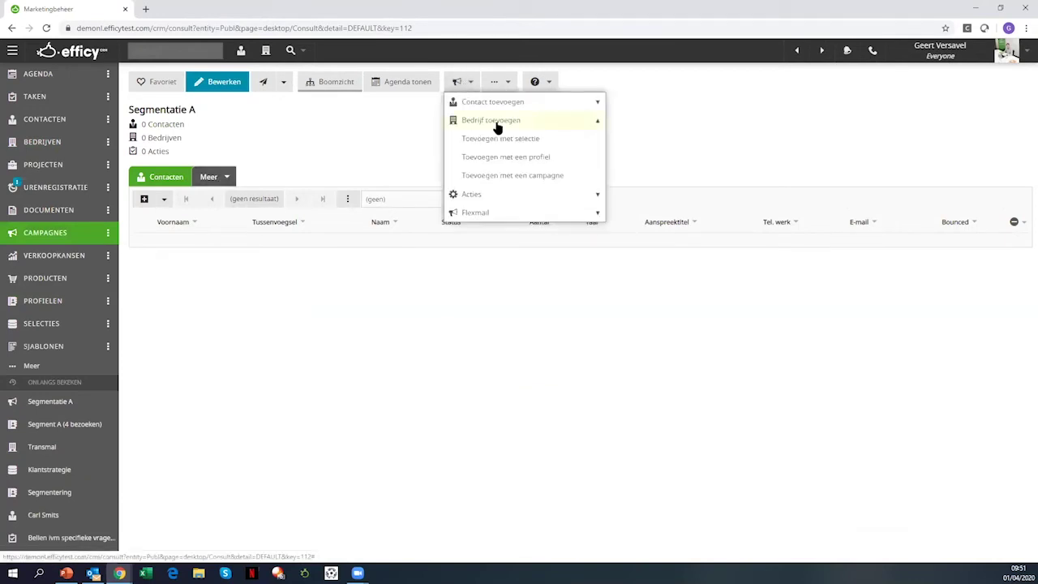
left_click(532, 162)
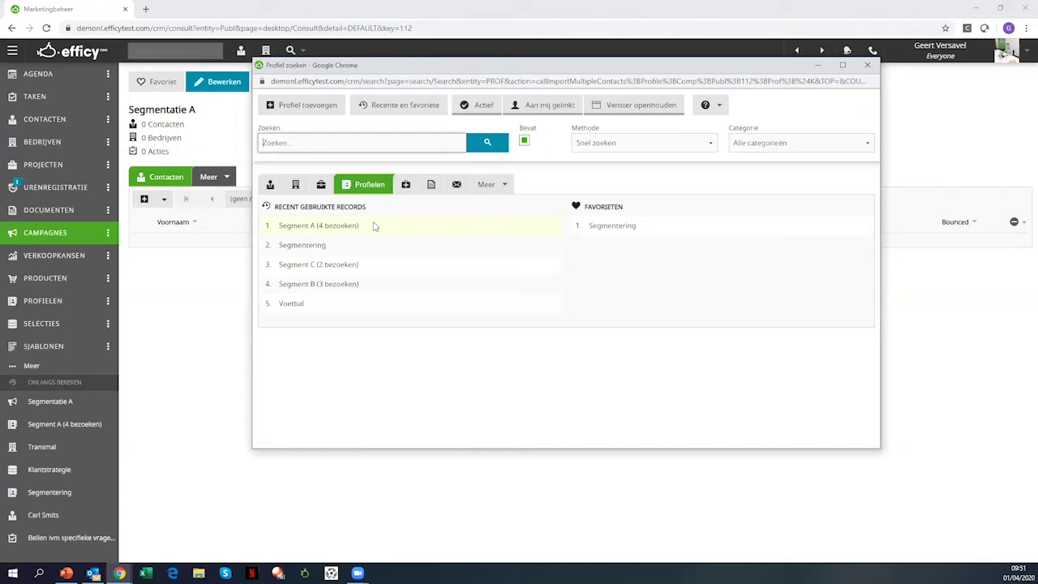
left_click(327, 230)
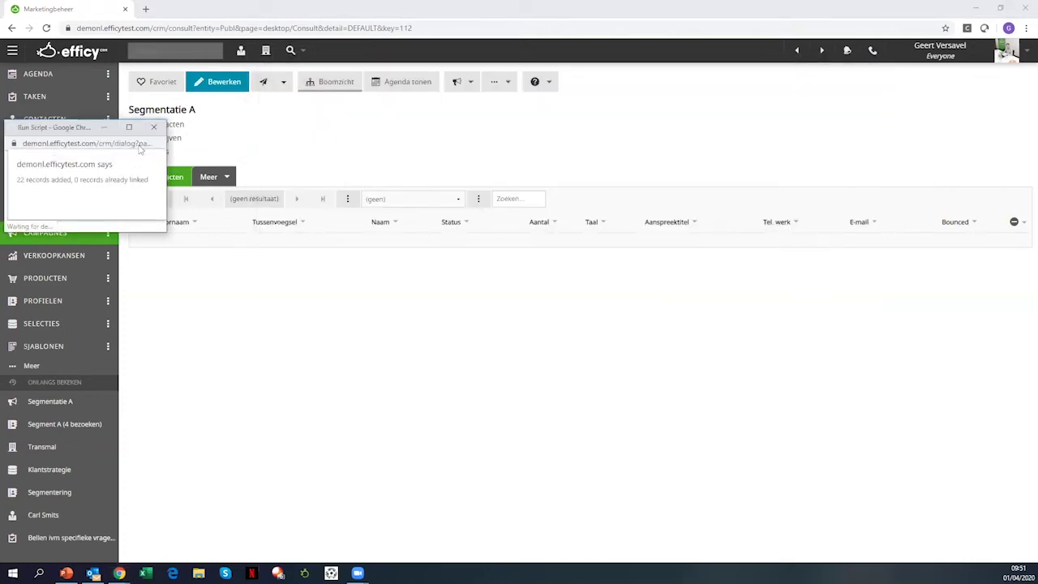
left_click(225, 176)
left_click(230, 201)
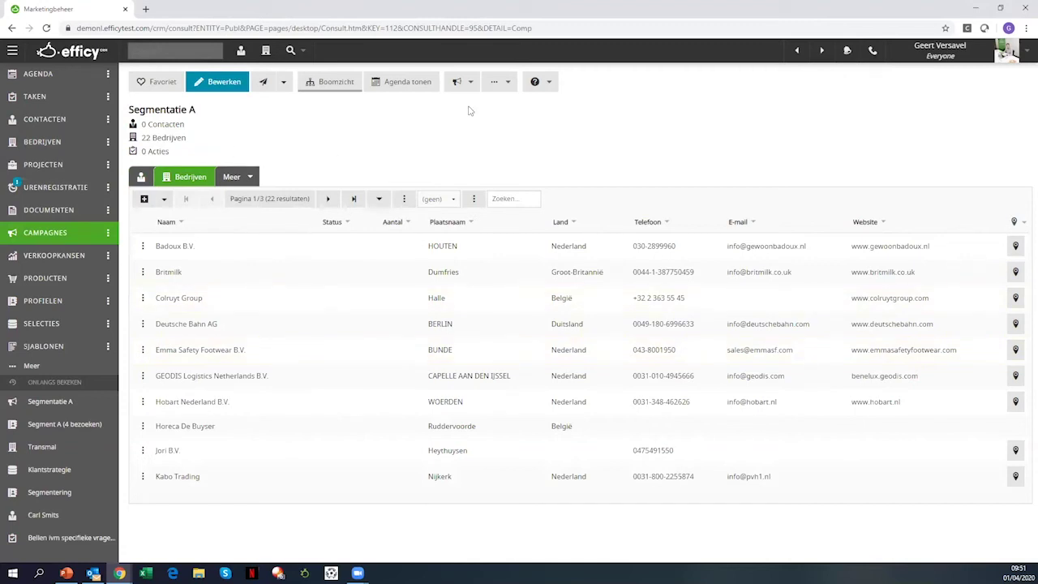
- Start generating actions for the campaign, using a new action record titled "Customer Call - Segment A"
left_click(460, 82)
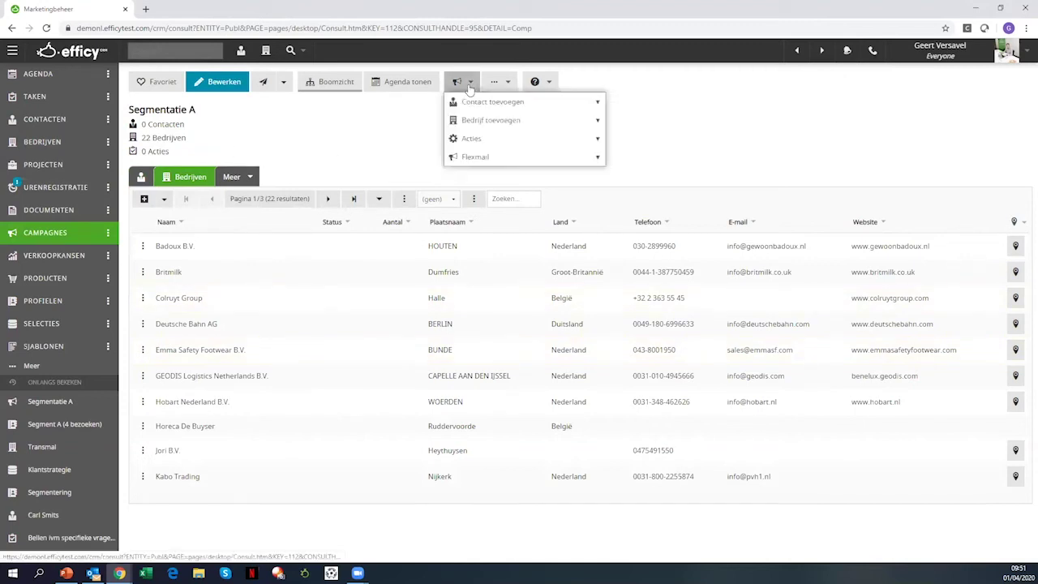
left_click(491, 139)
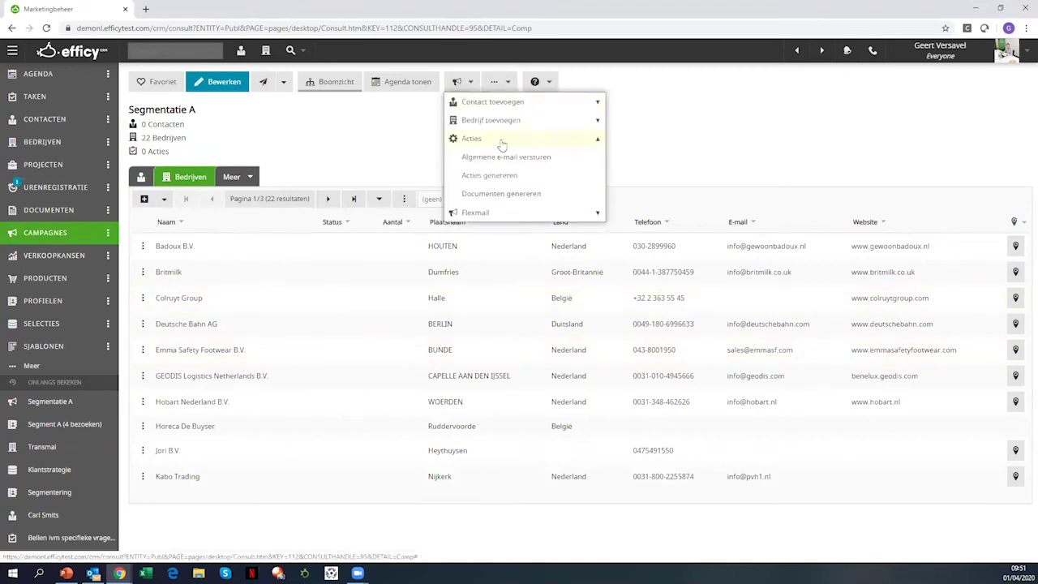
left_click(497, 183)
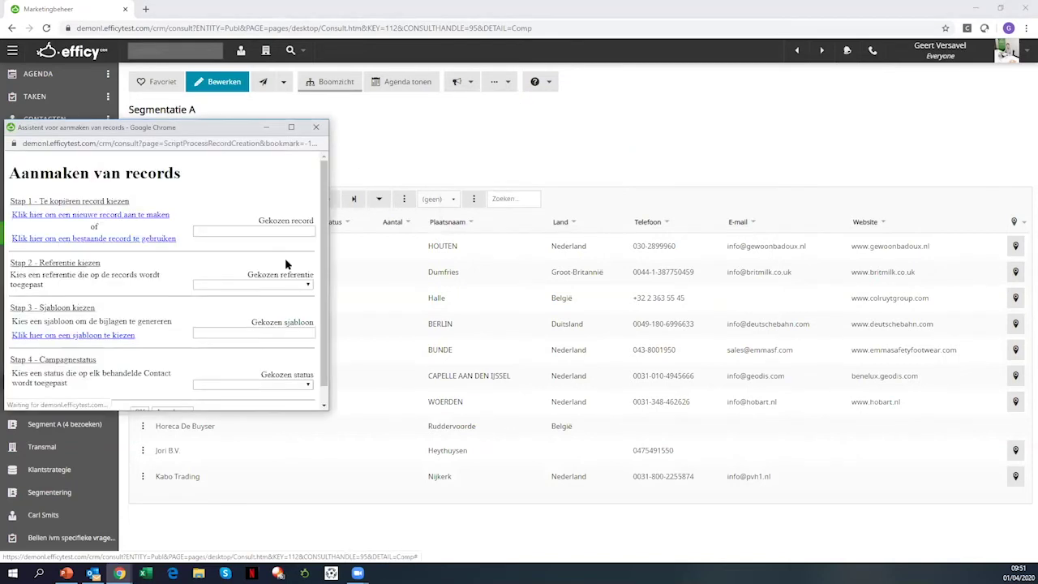
left_click(88, 215)
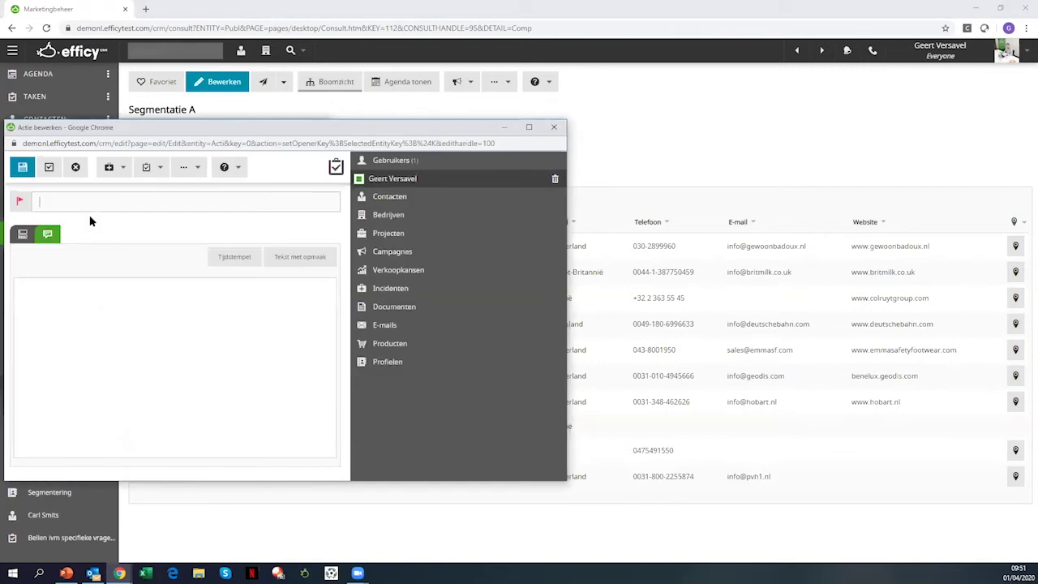
type("Customer")
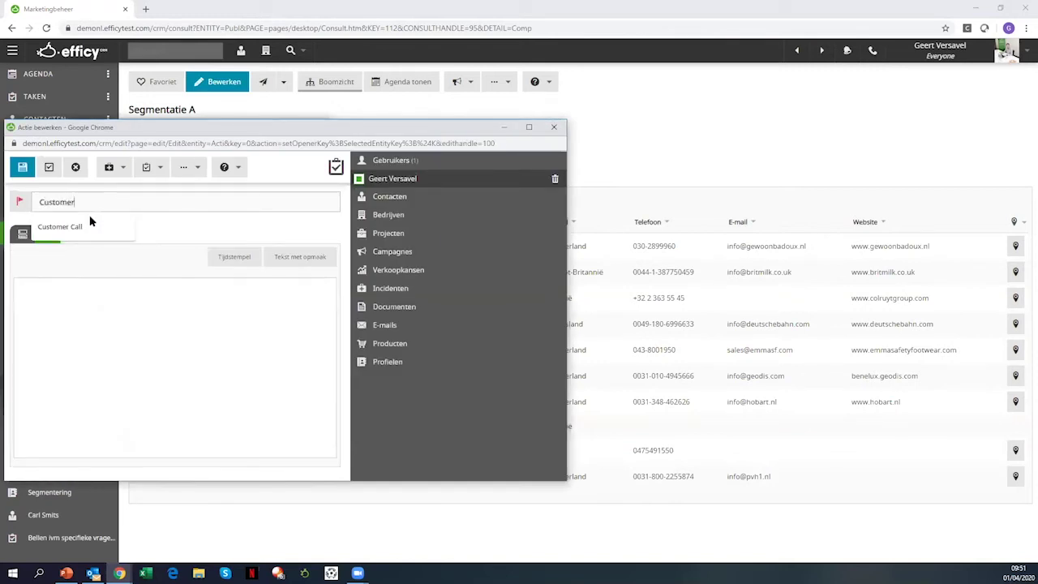
type(" Call - Segment A")
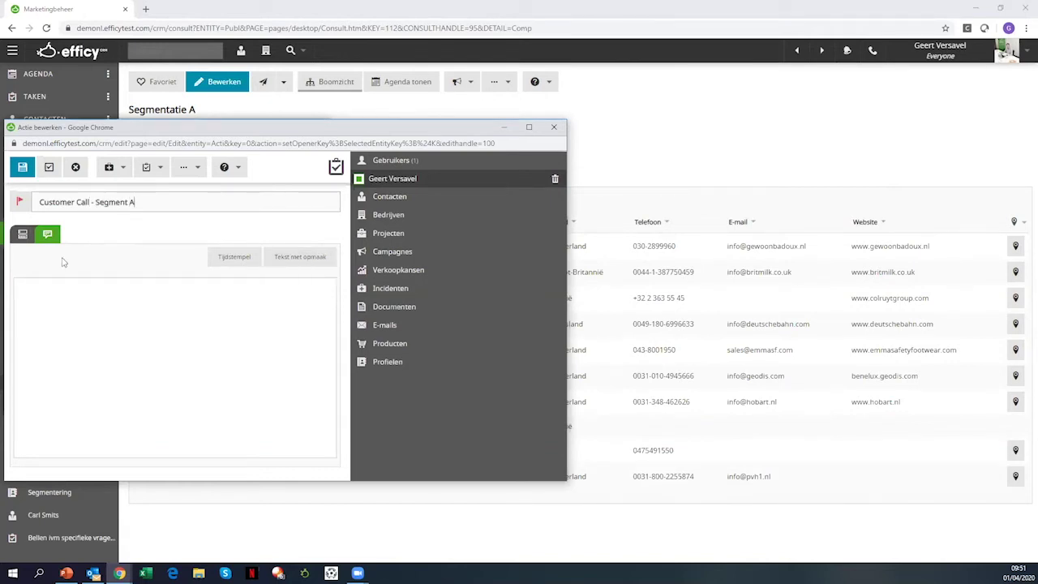
- Set the new action's Modus to Telefoon UIT, keep 01-04-2020 as Begindatum, and save the action
left_click(23, 234)
left_click(107, 320)
scroll(68, 403, "down", 2)
left_click(58, 444)
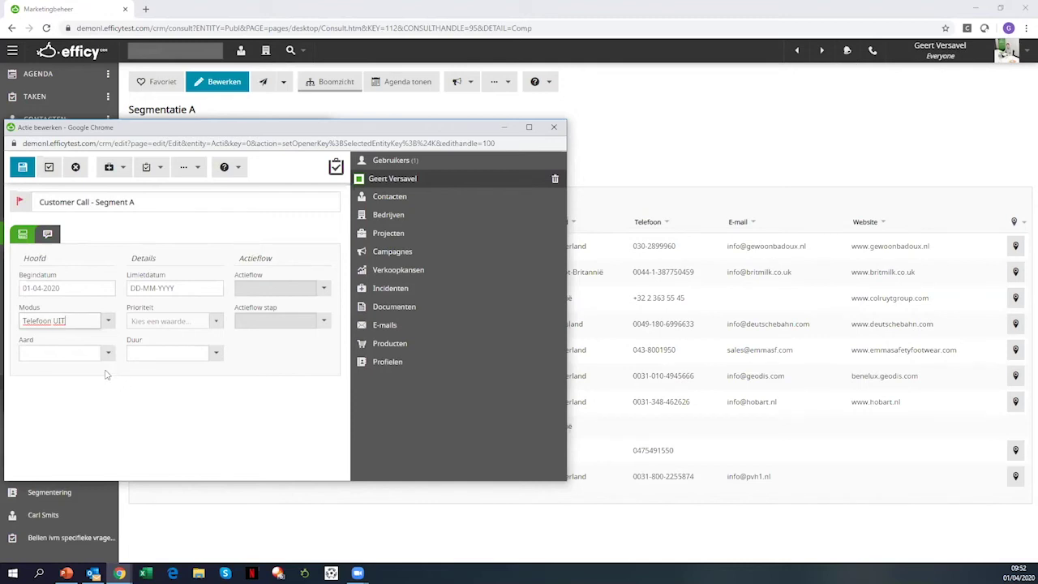
left_click(61, 288)
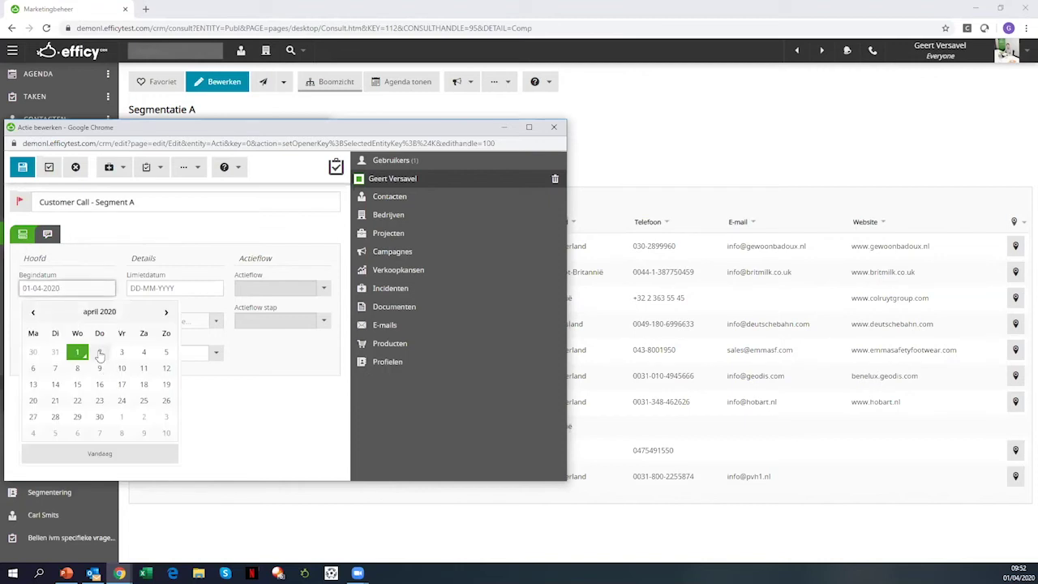
left_click(92, 265)
left_click(22, 167)
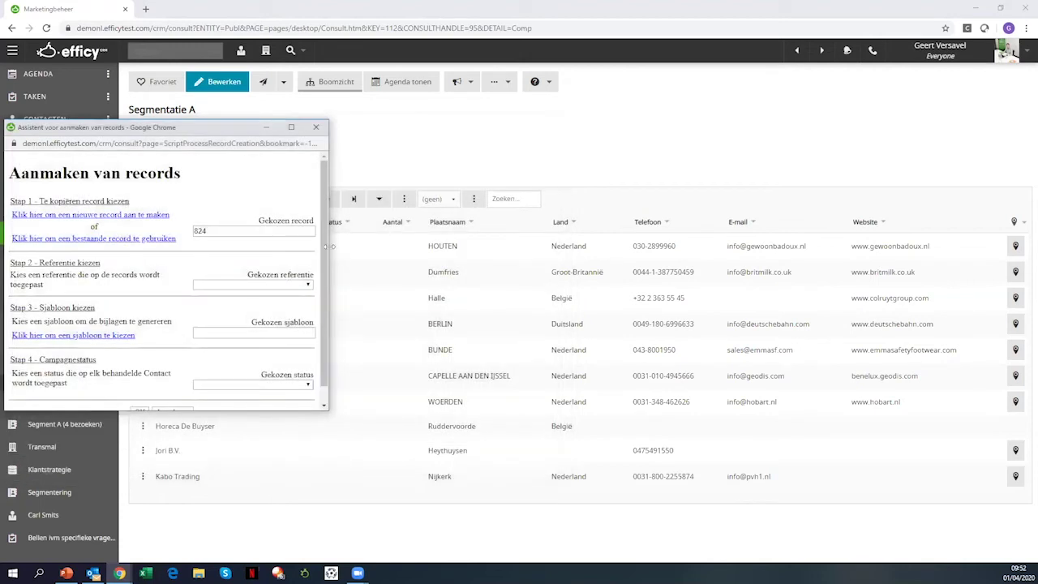
- Run the record creation without a reference, template or status for the campaign's companies, and show the campaign's generated actions
scroll(322, 297, "down", 1)
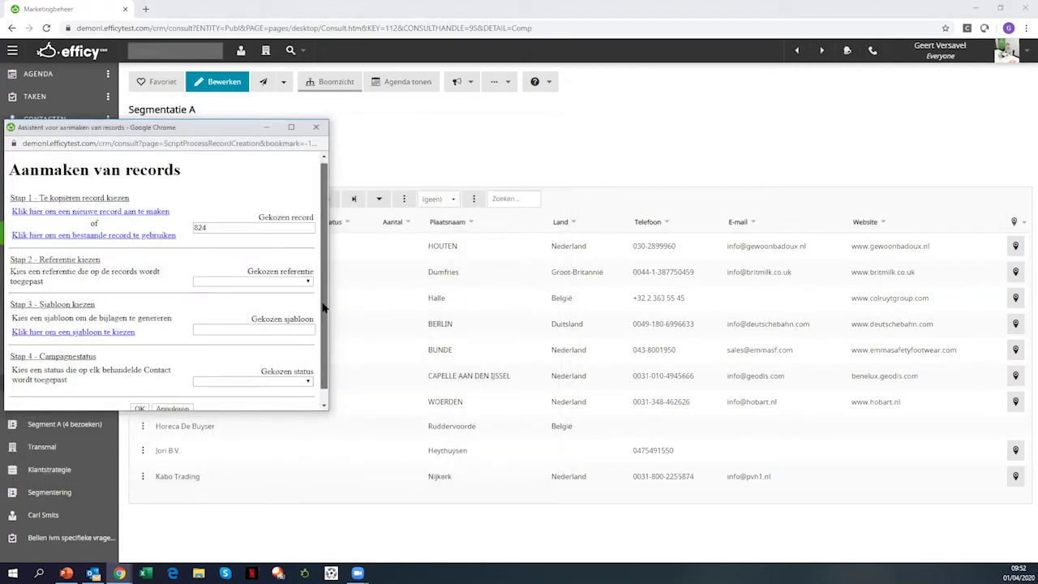
left_click(139, 395)
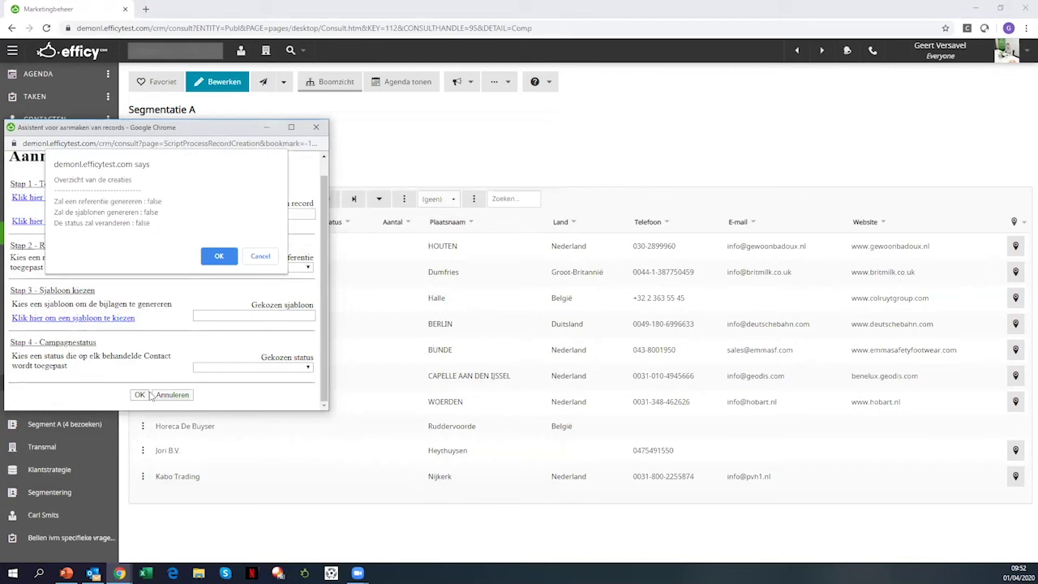
left_click(219, 256)
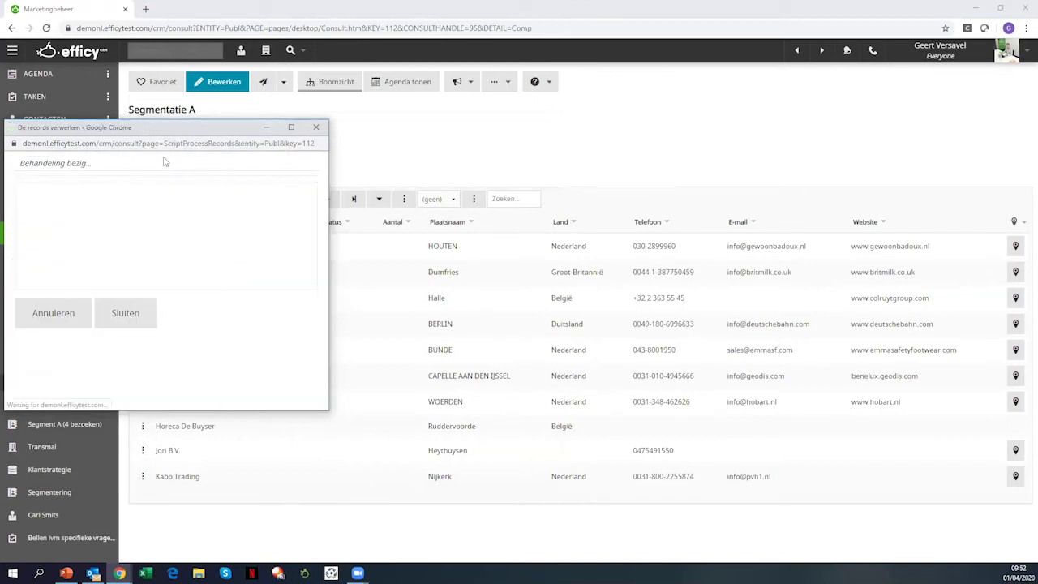
left_click_drag(147, 127, 371, 126)
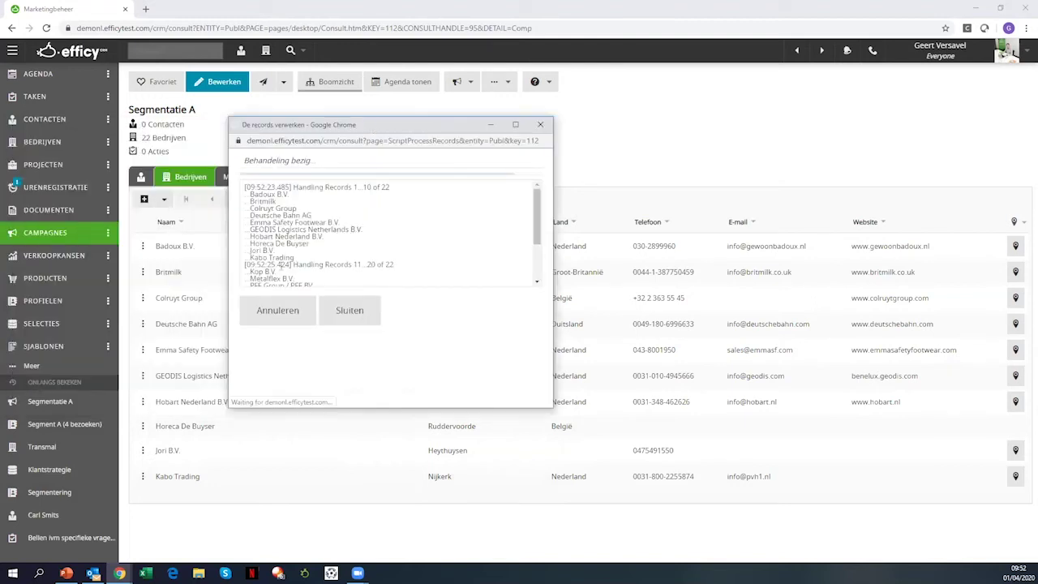
left_click(484, 200)
left_click(369, 309)
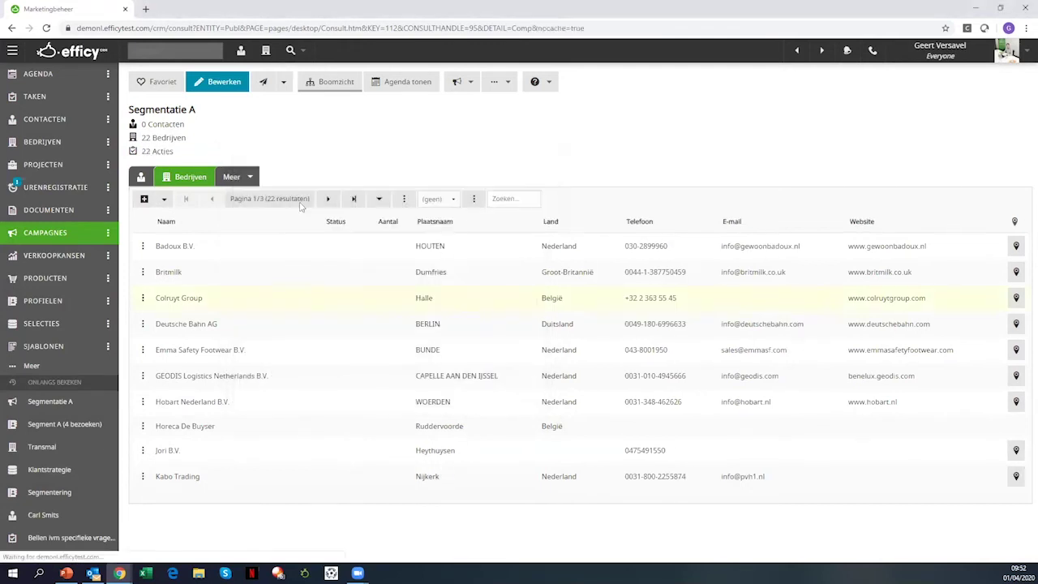
left_click(258, 180)
left_click(253, 199)
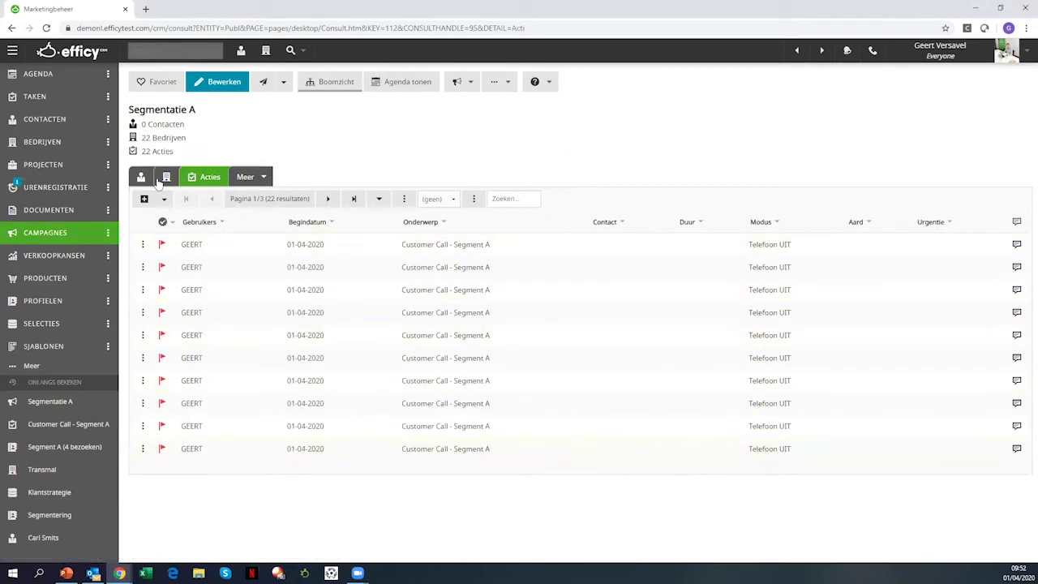
- Open the task list, show all tasks on one page, and review the Customer Call - Segment A tasks per company
left_click(70, 100)
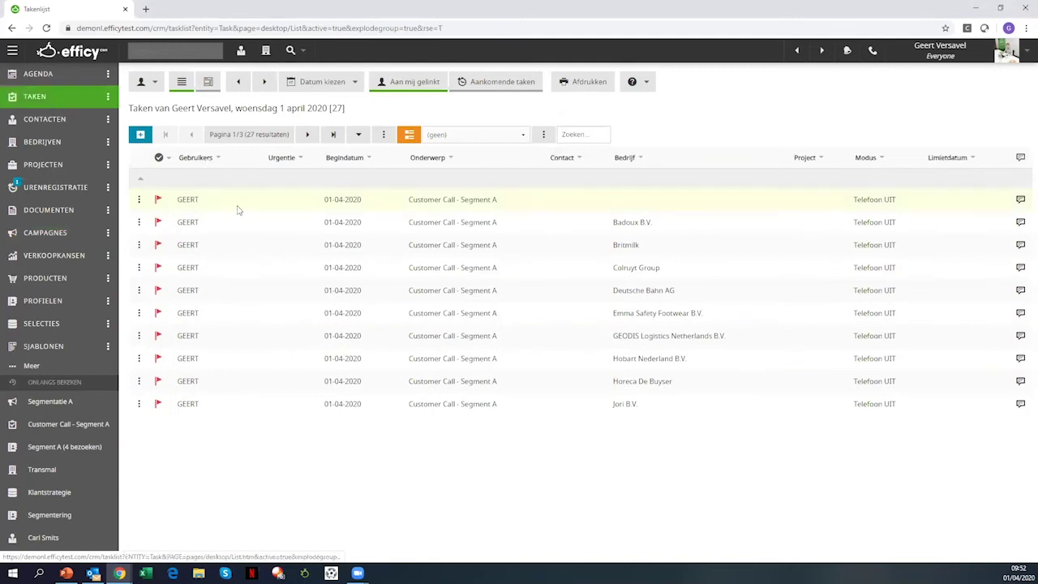
left_click(358, 135)
scroll(255, 218, "down", 4)
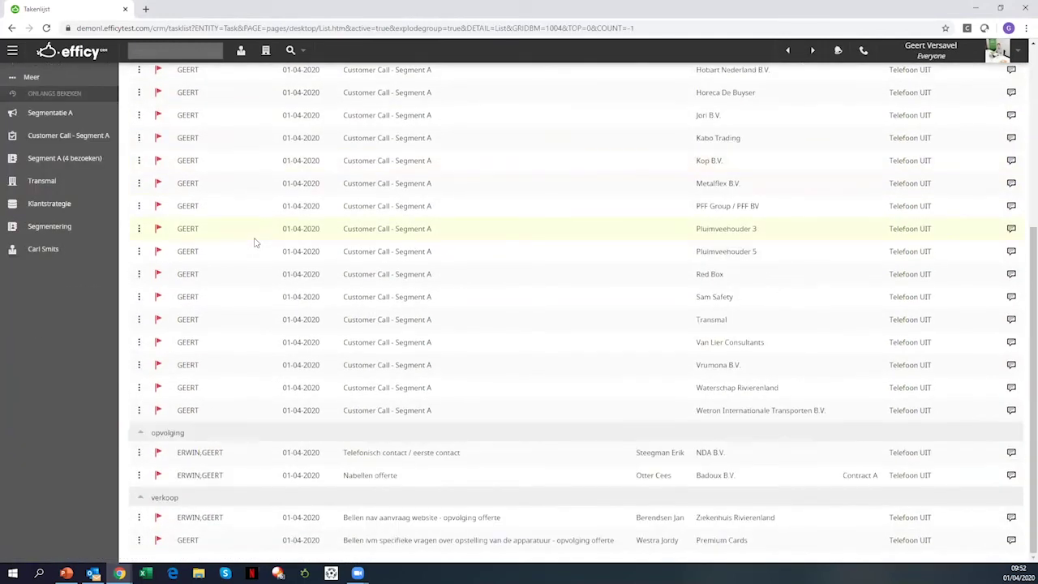
scroll(254, 241, "up", 4)
scroll(254, 242, "down", 2)
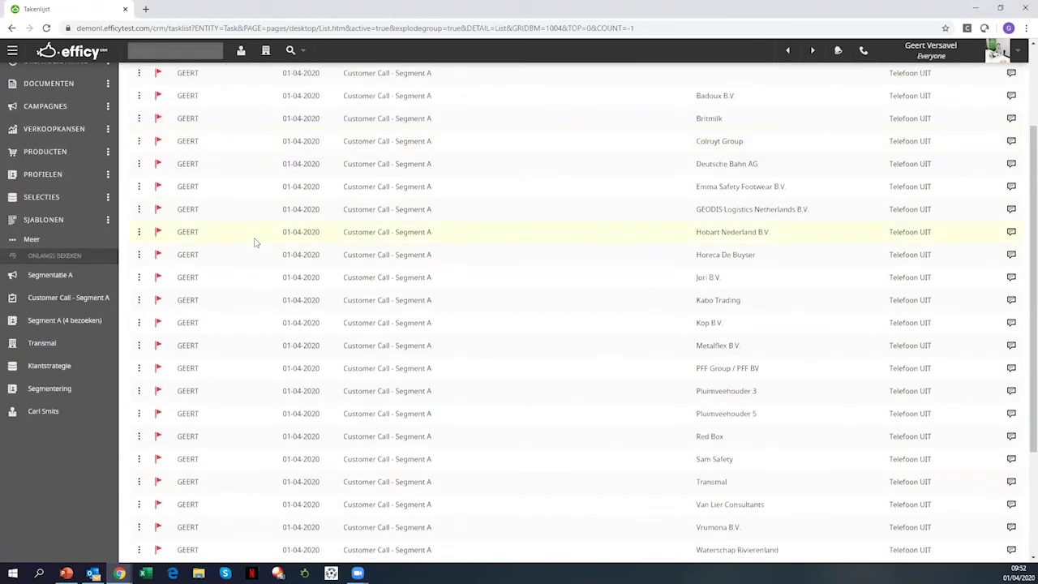
scroll(563, 296, "up", 2)
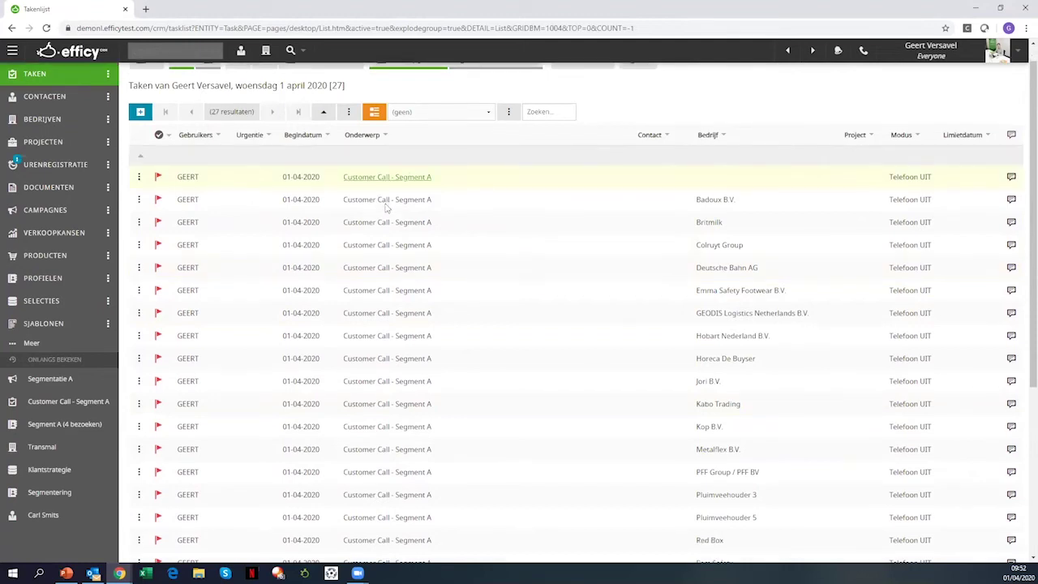
scroll(386, 207, "down", 5)
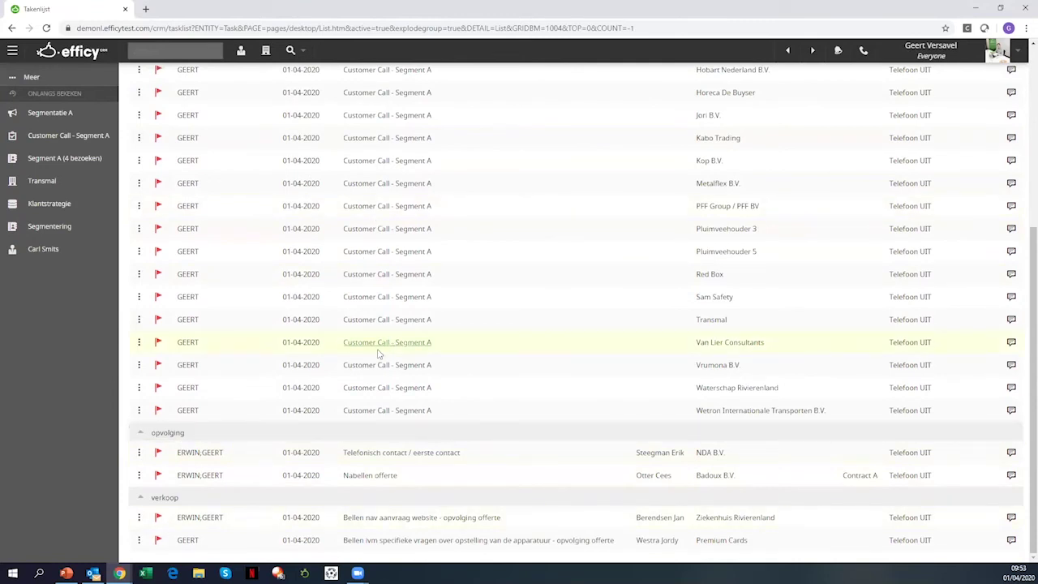
- Search the task list for "segment A" and look through the matching customer call tasks
scroll(377, 353, "up", 4)
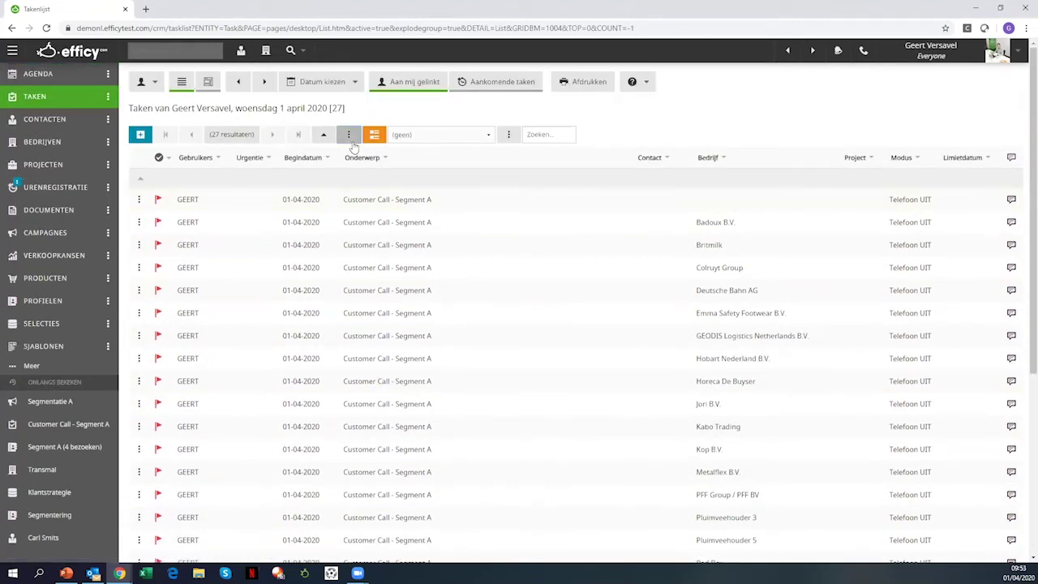
left_click(350, 138)
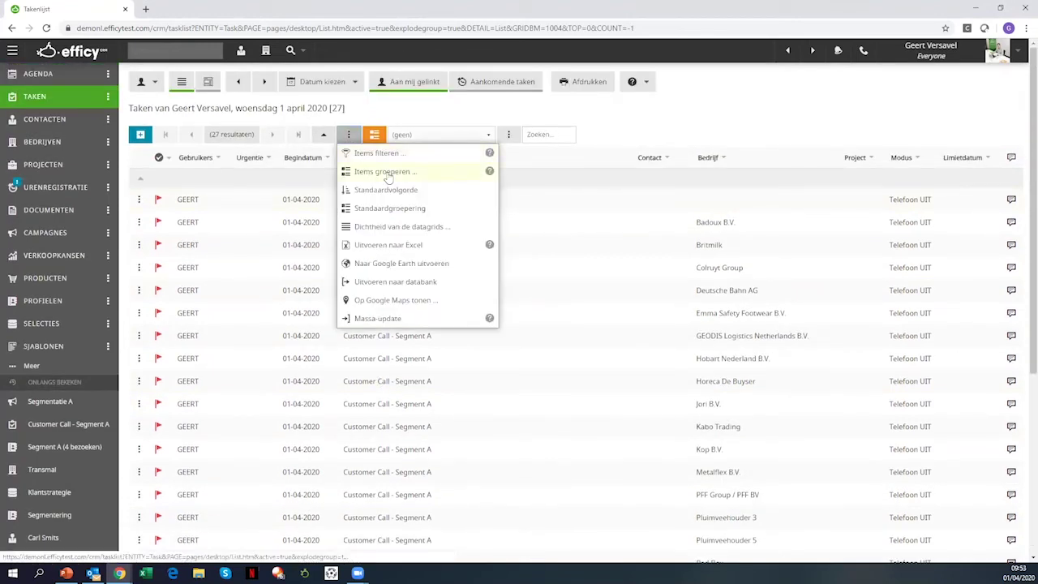
left_click(536, 135)
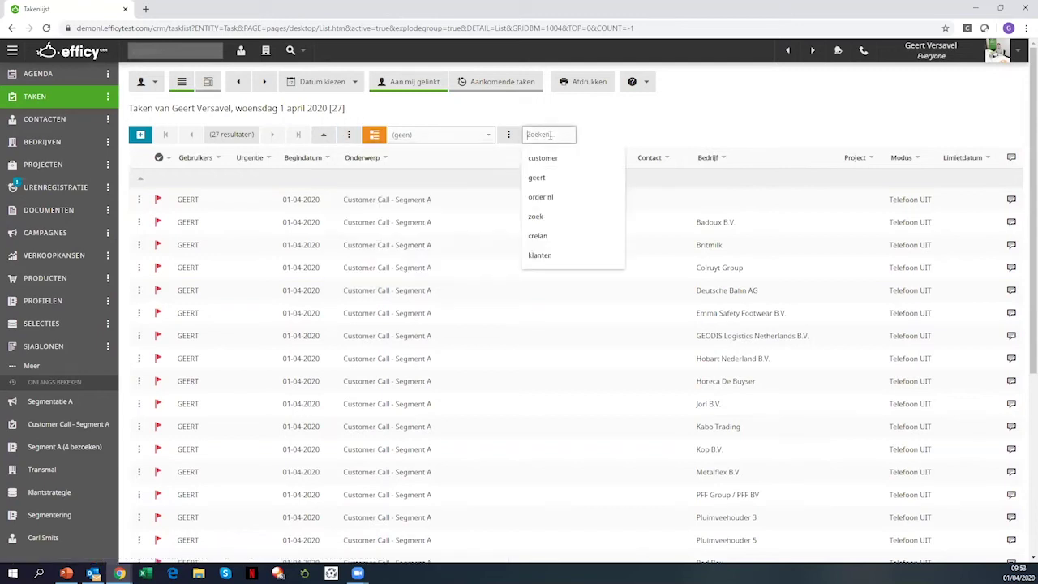
type("be")
type("g")
type("ment A")
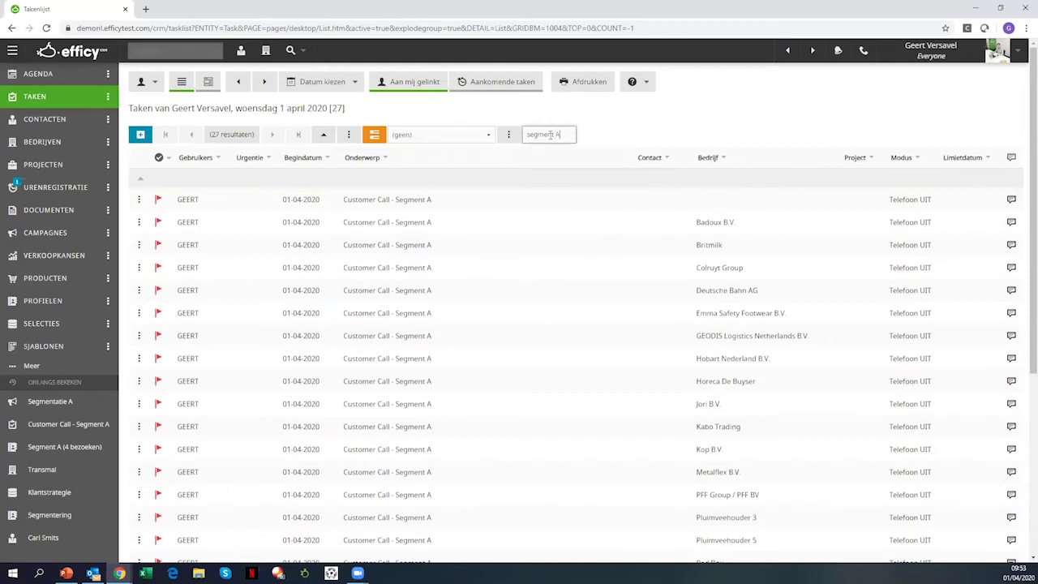
key("Return")
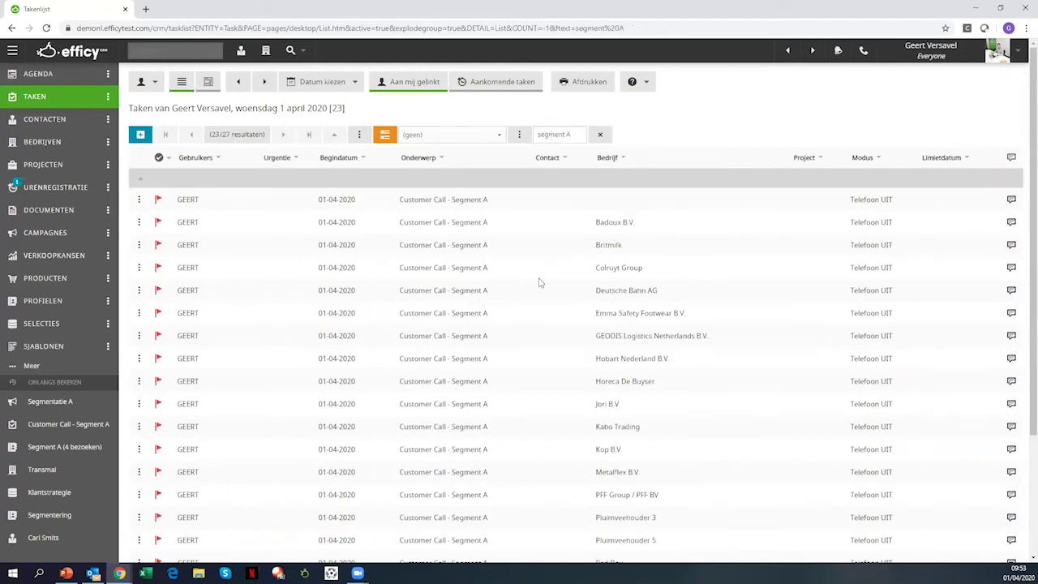
scroll(521, 289, "down", 3)
scroll(522, 290, "up", 3)
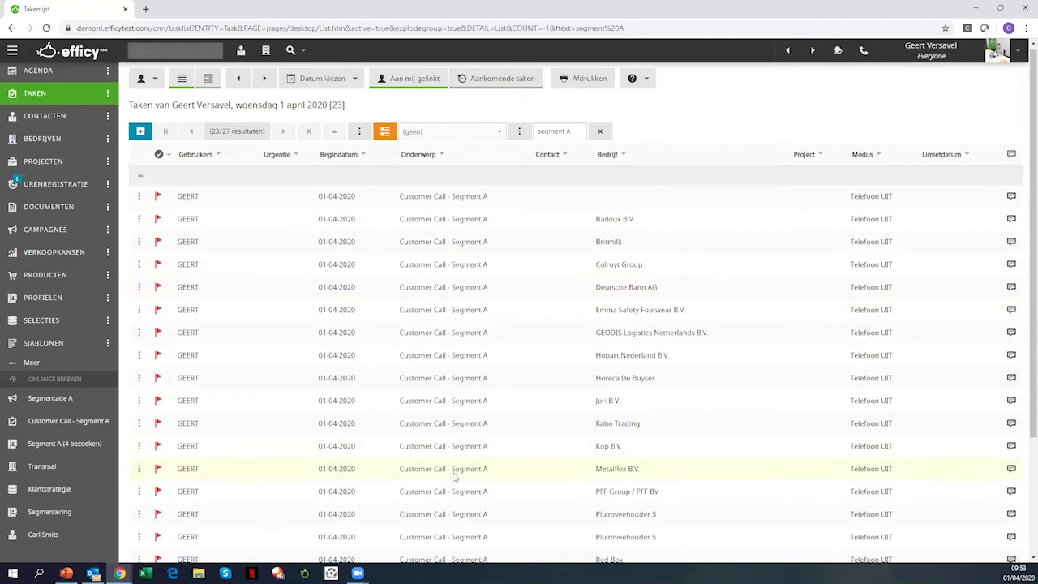
scroll(452, 478, "down", 2)
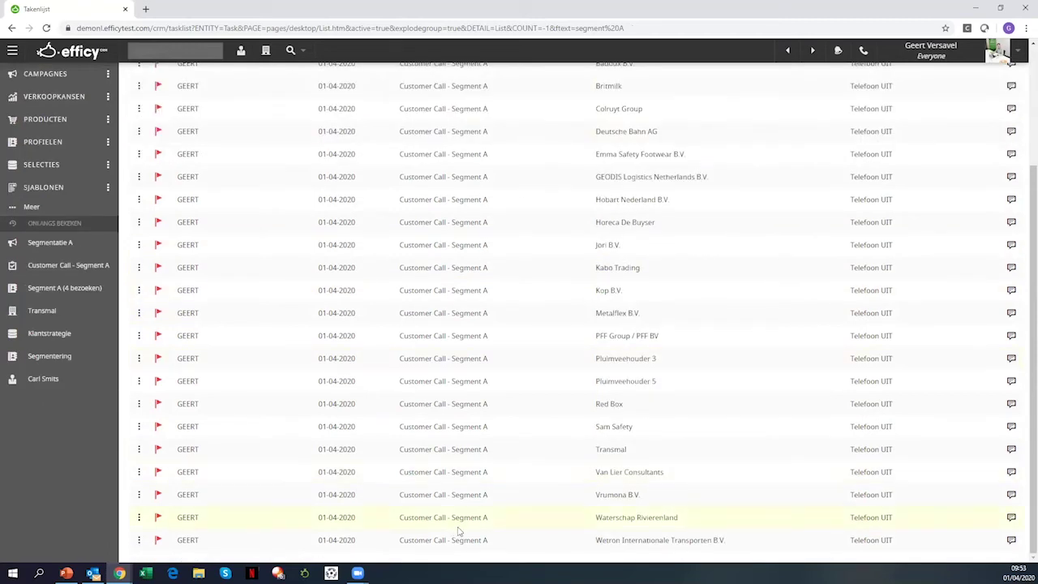
scroll(459, 530, "up", 2)
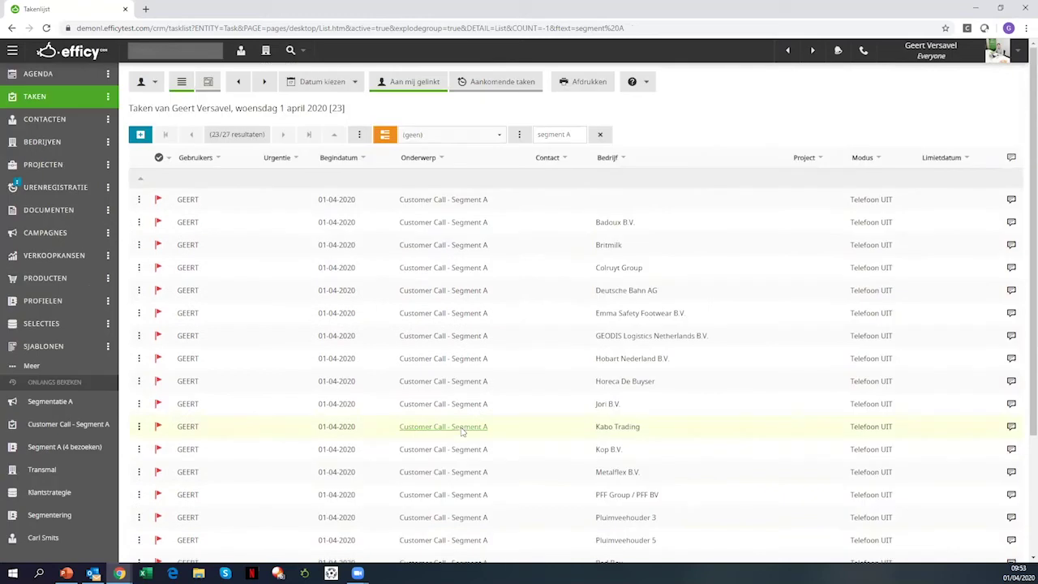
- Clear the task search and look through the full list, including the opvolging and verkoop groups
left_click(601, 136)
scroll(447, 281, "down", 5)
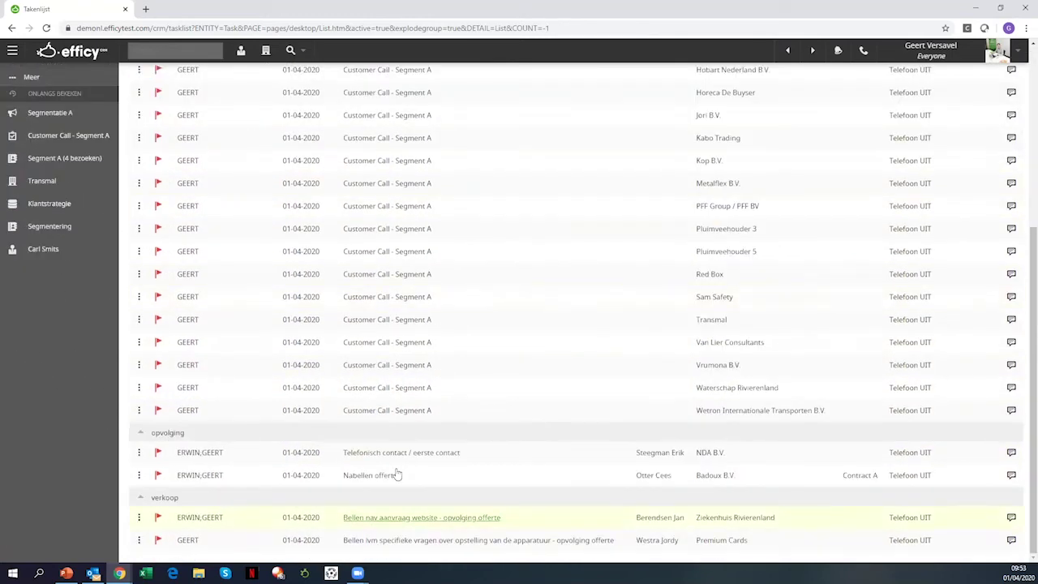
scroll(446, 523, "up", 5)
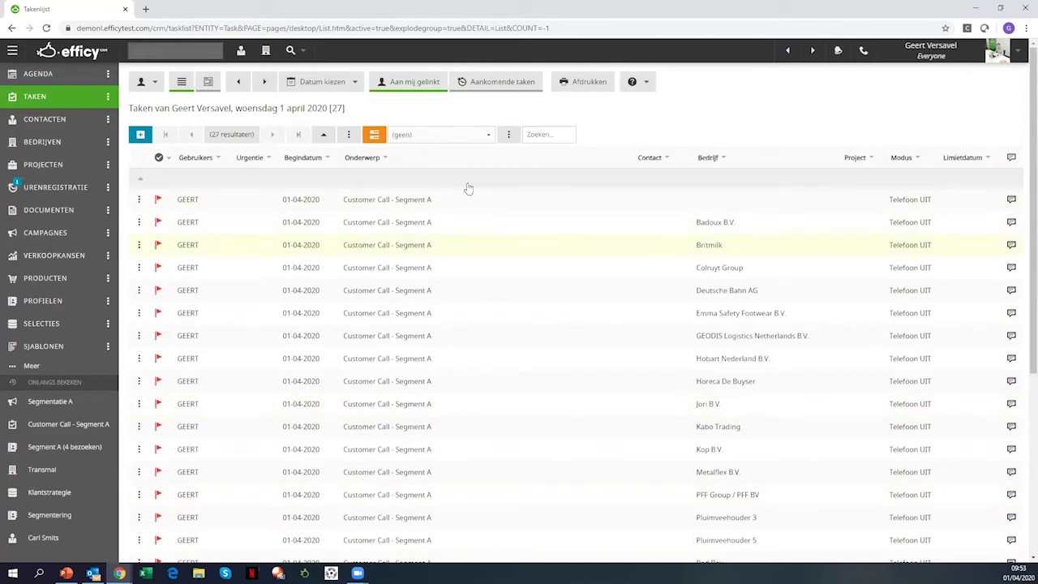
- View the task list with the Offerte Call custom view and switch back to (geen)
left_click(459, 140)
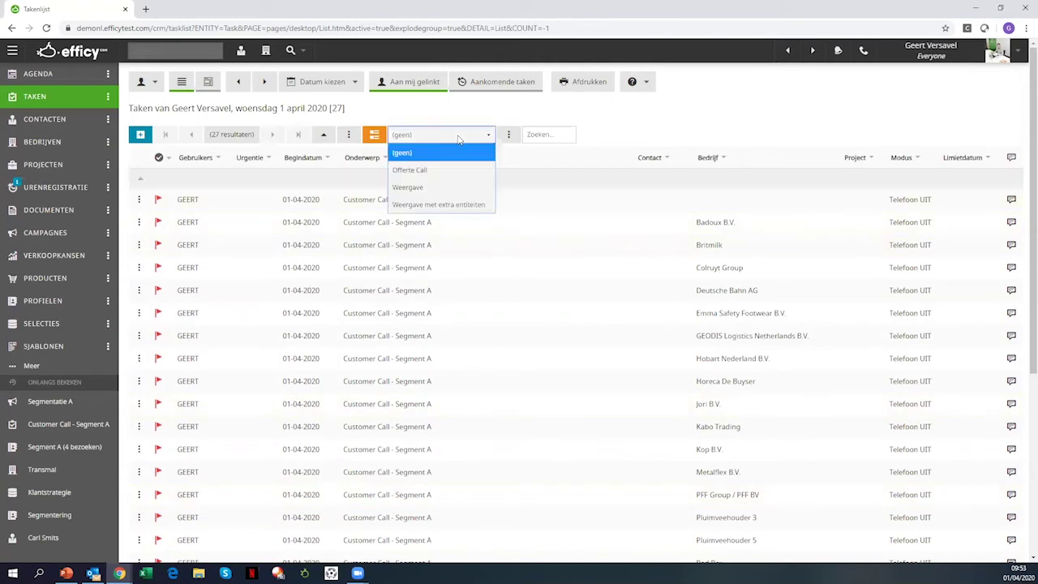
left_click(407, 172)
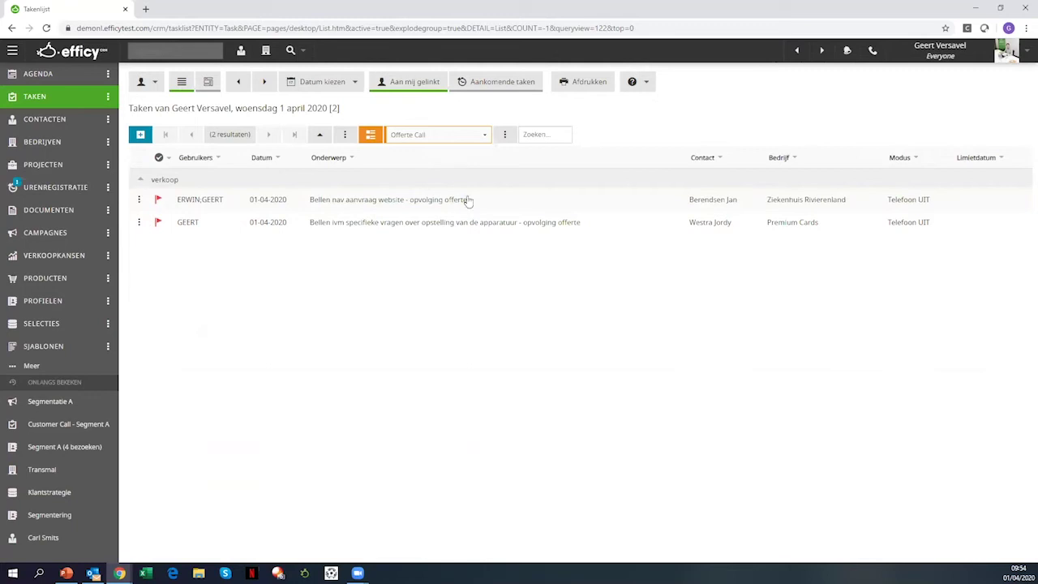
left_click(458, 137)
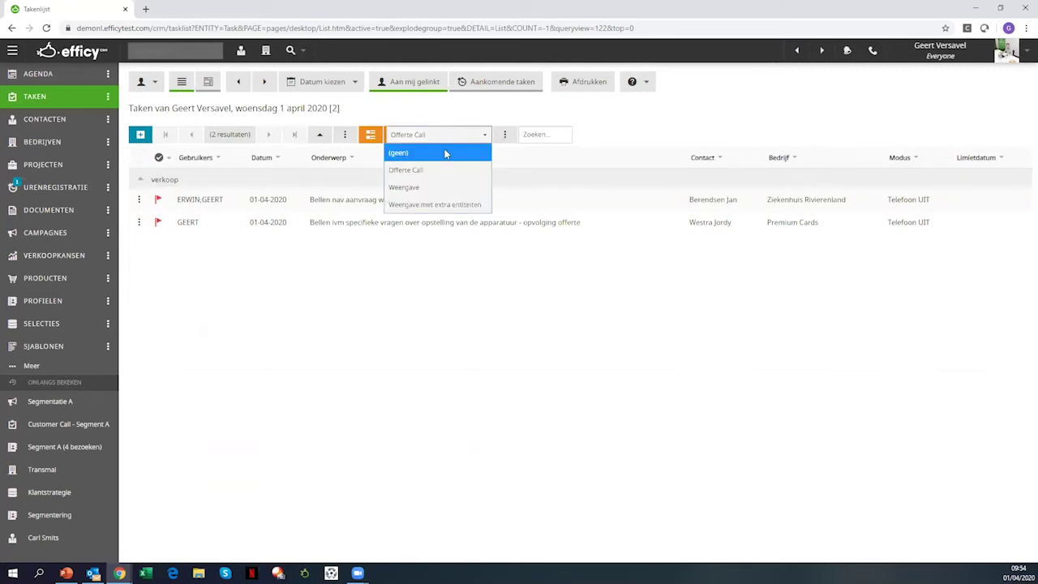
left_click(445, 154)
- Add a custom task list view with a filter where ACTIONS.Onderwerp Bevat "Segment A"
left_click(508, 134)
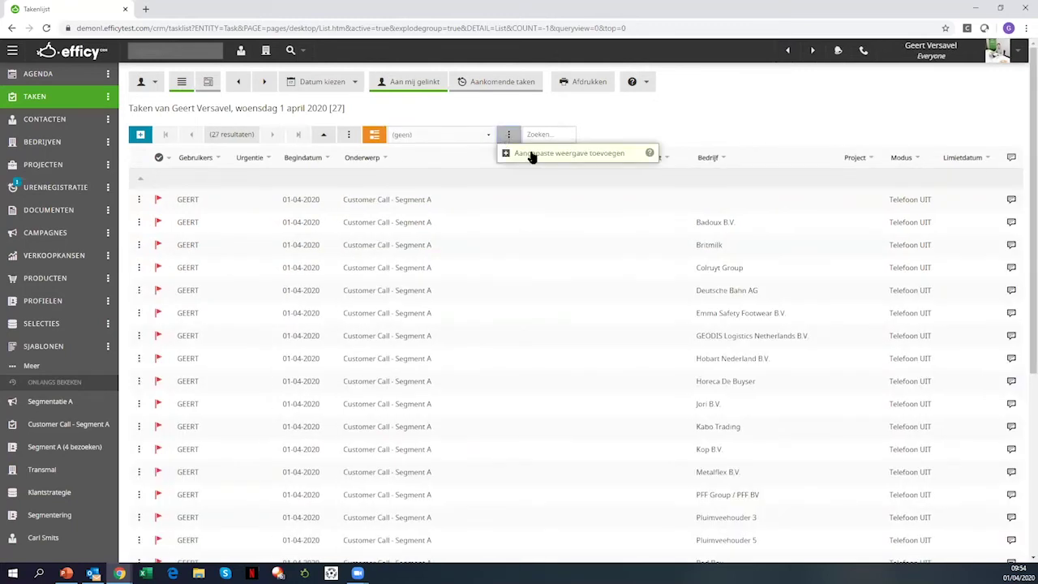
left_click(532, 154)
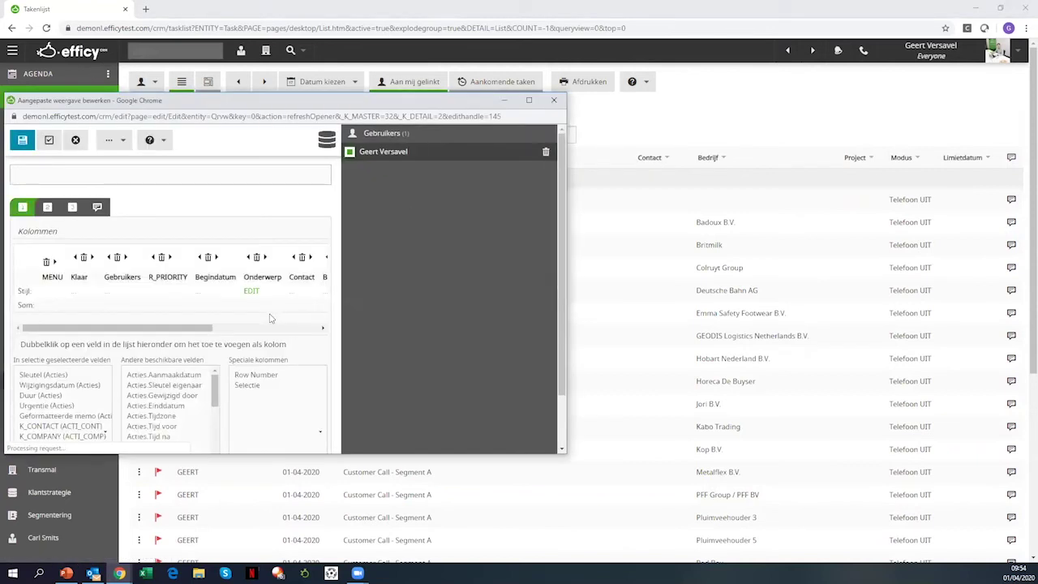
double_click(382, 102)
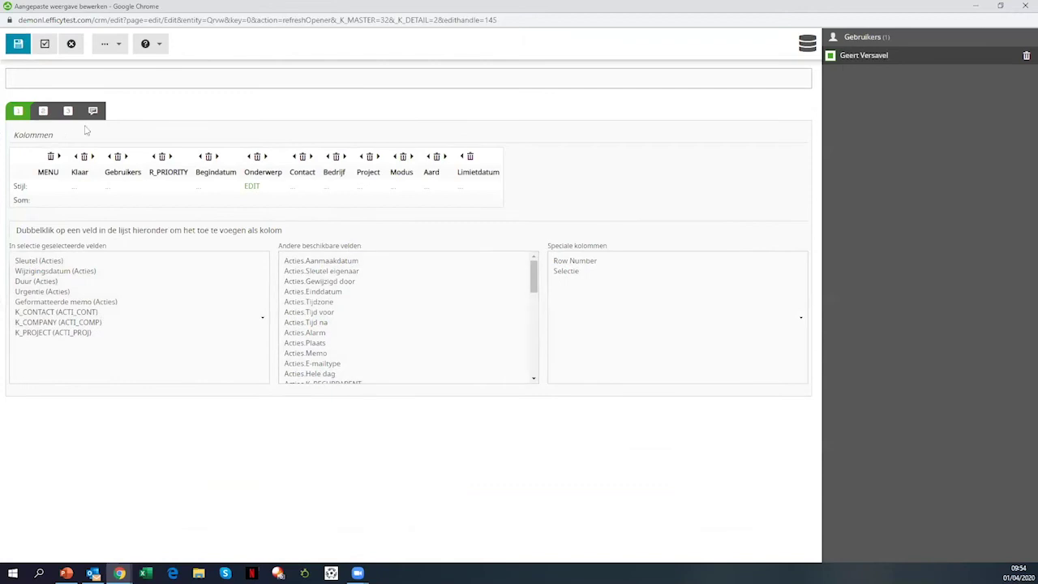
left_click(43, 110)
left_click(185, 162)
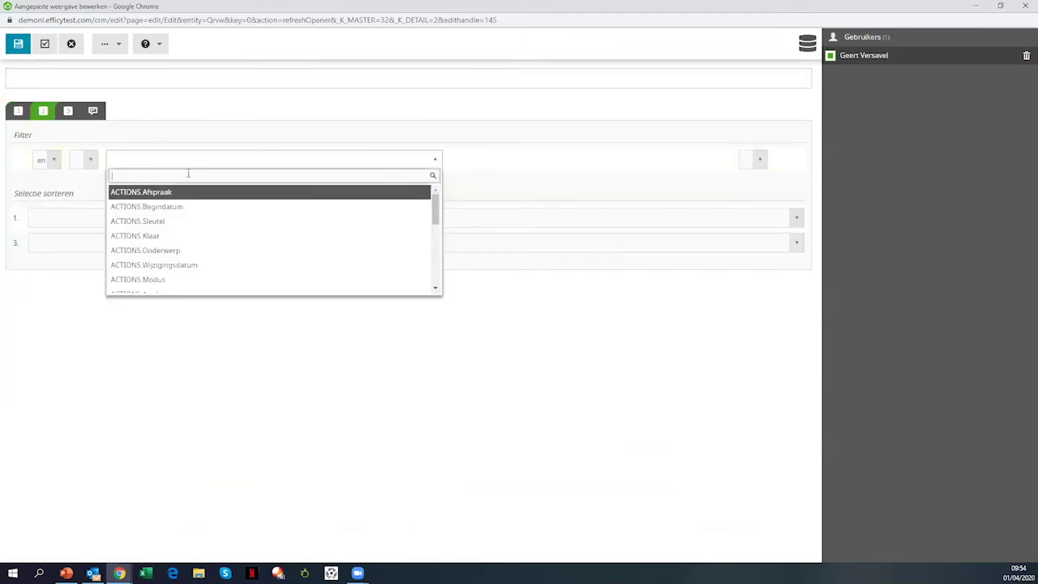
left_click(170, 250)
left_click(411, 162)
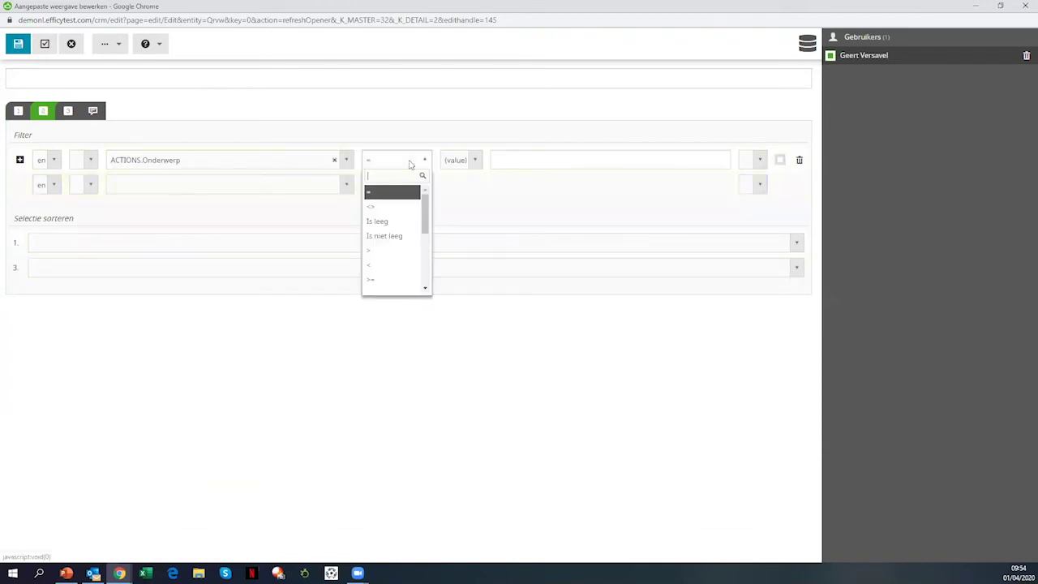
scroll(396, 227, "down", 3)
left_click(389, 243)
left_click(509, 171)
type("Segment A")
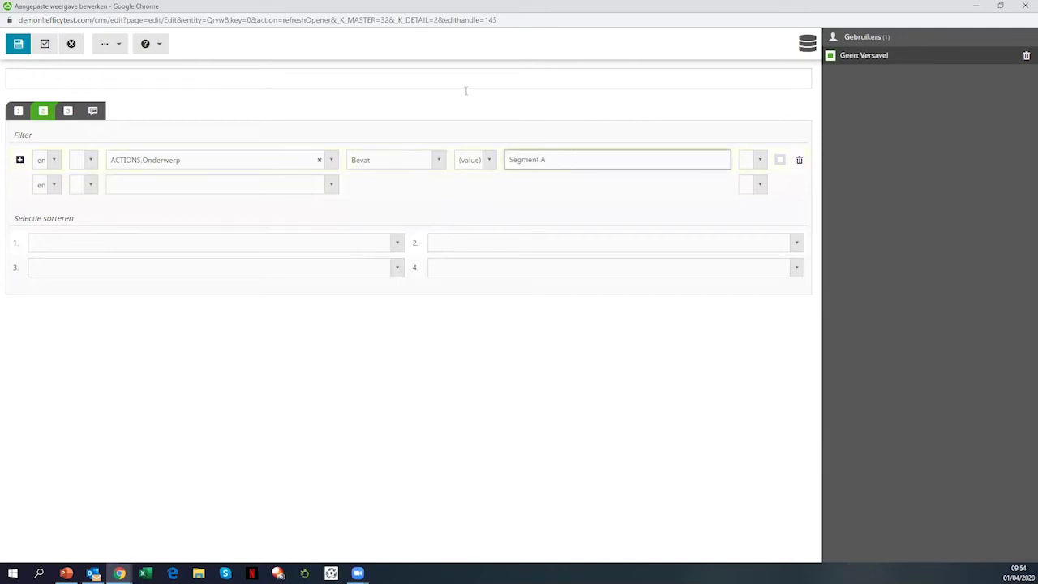
- Name the custom view "Segment A" and save it
left_click(466, 87)
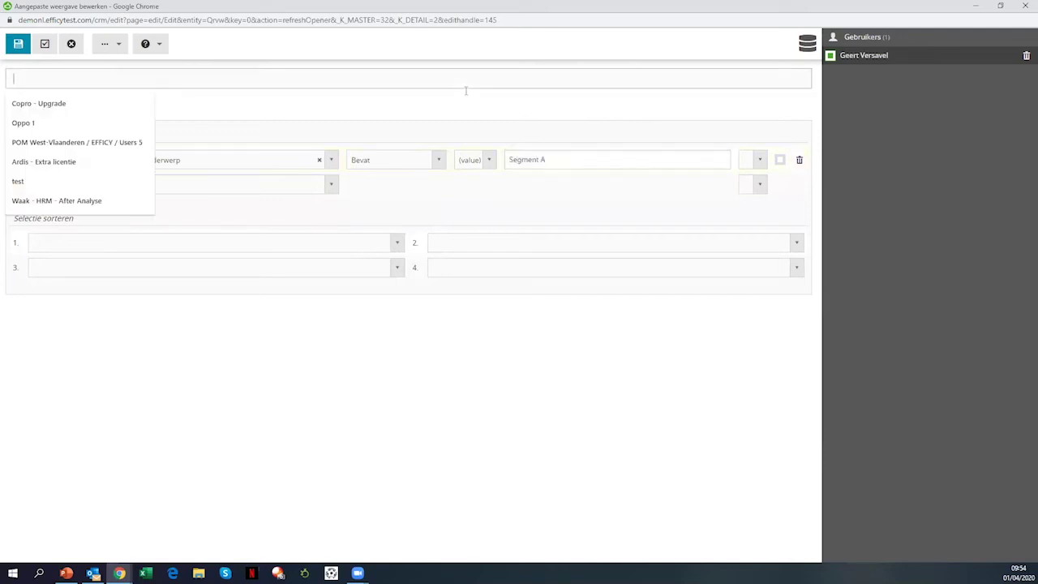
type("Segment A")
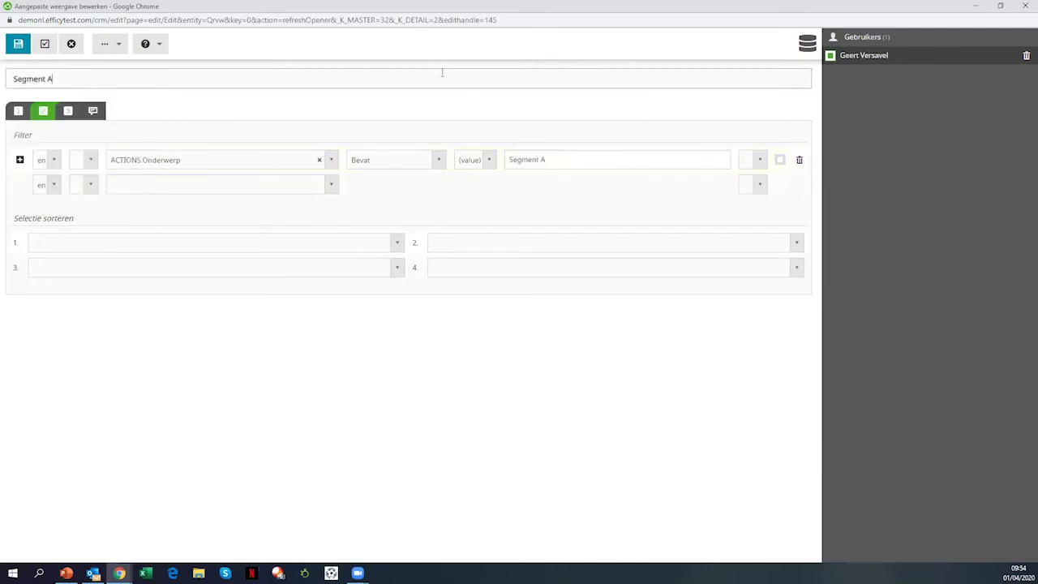
left_click(21, 45)
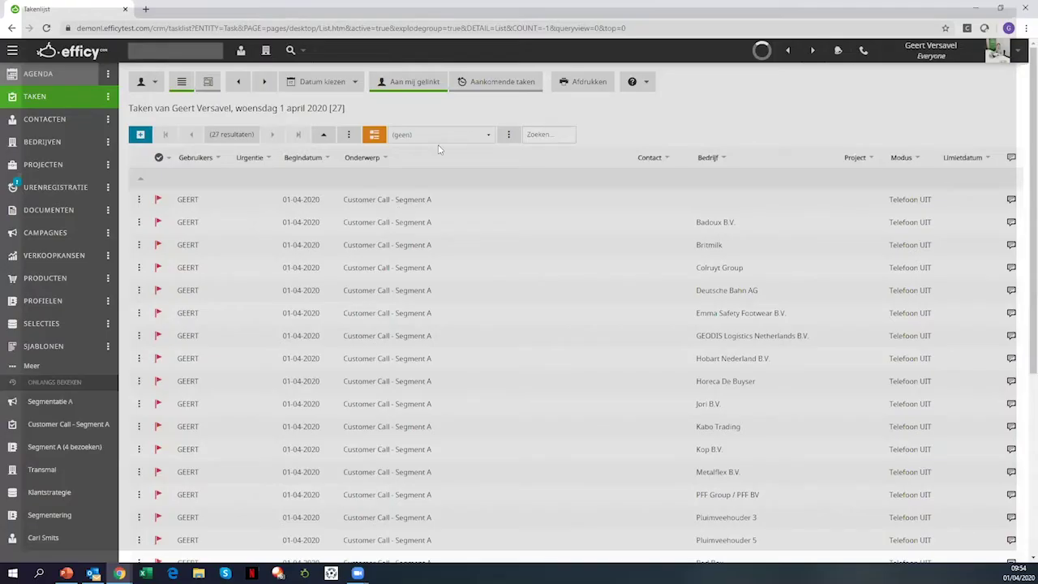
- Apply the Segment A custom view to the task list and look through its tasks
left_click(438, 137)
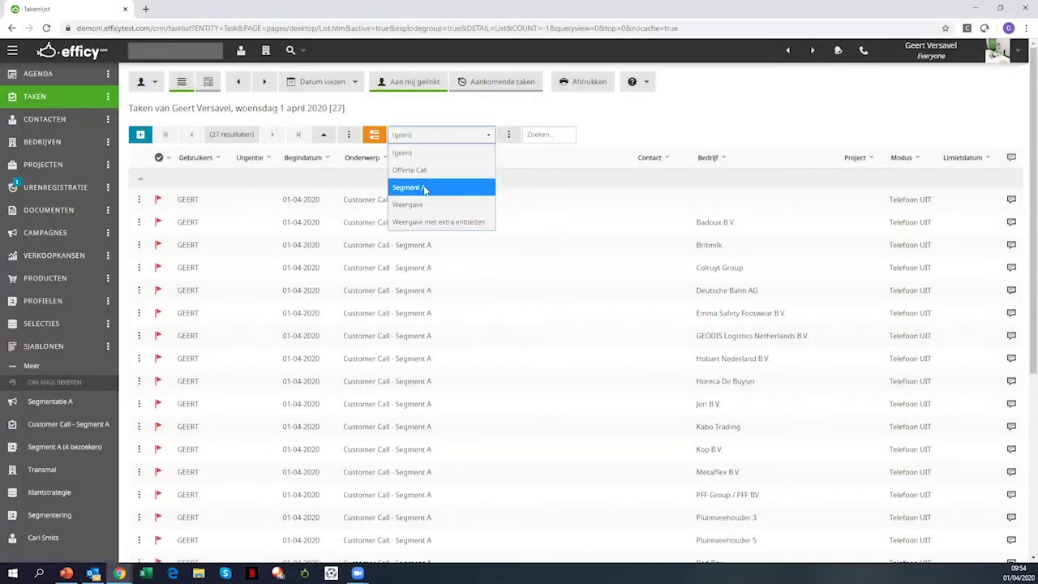
left_click(423, 189)
scroll(463, 301, "down", 3)
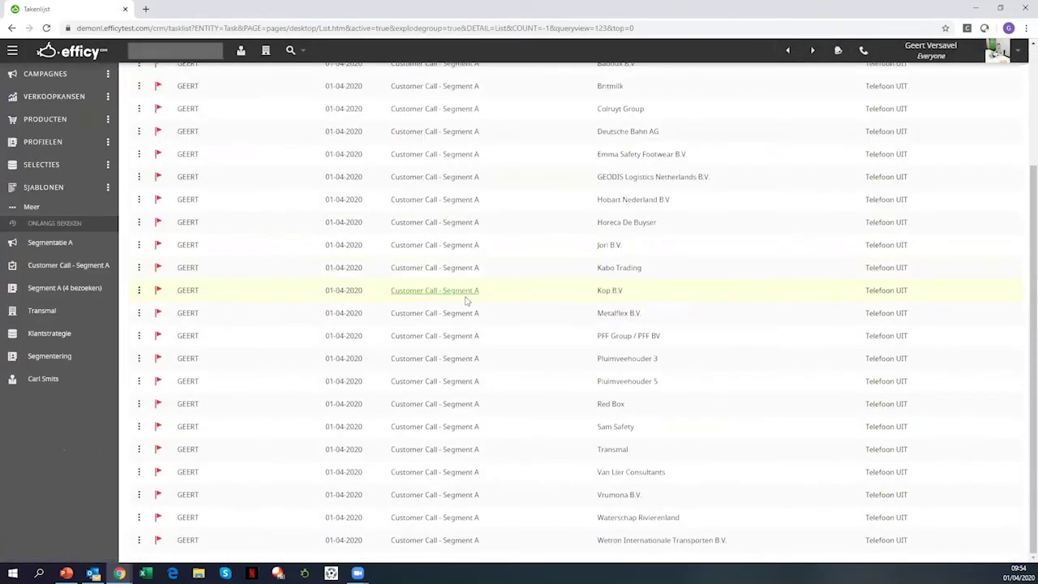
scroll(473, 308, "up", 3)
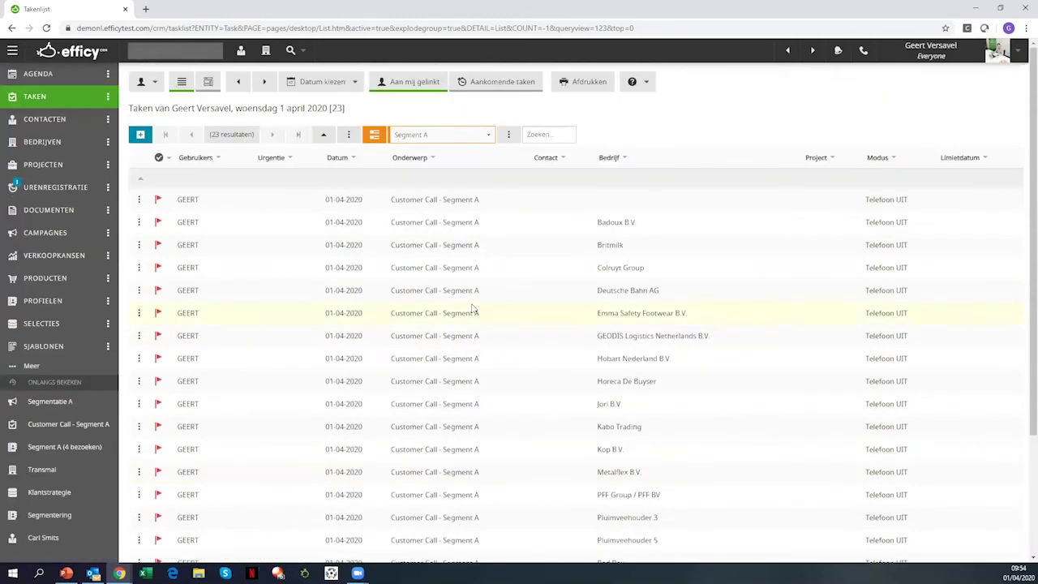
- Mark the first six Customer Call - Segment A tasks as done, through the Emma Safety Footwear B.V. task
left_click(159, 199)
left_click(159, 222)
left_click(158, 245)
left_click(158, 267)
left_click(158, 291)
left_click(158, 313)
- Set up a mass update on the Segment A task list that sets the Begindatum field to 03-04-2020
scroll(227, 361, "down", 3)
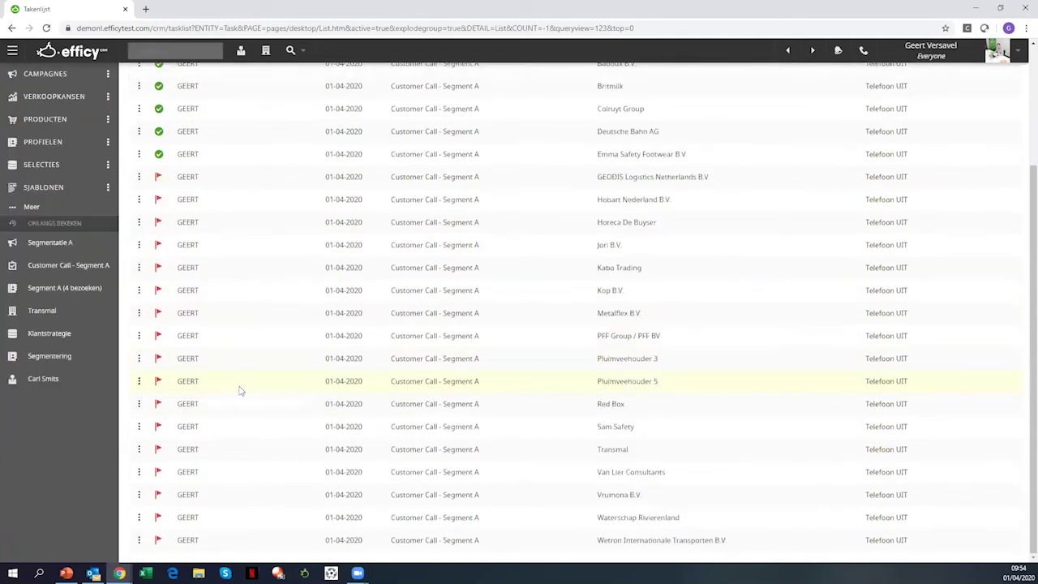
scroll(239, 391, "up", 3)
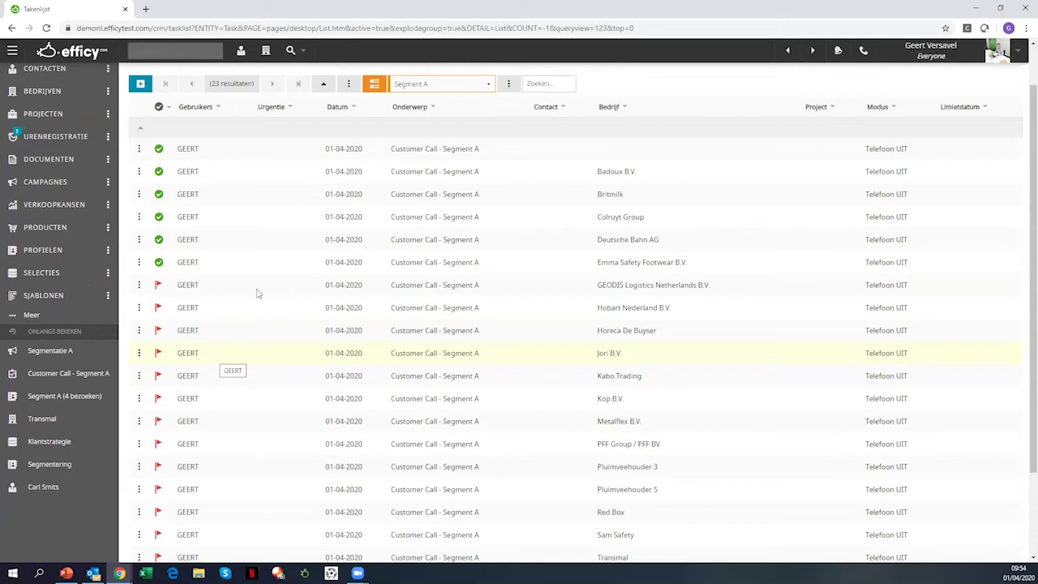
scroll(227, 341, "up", 1)
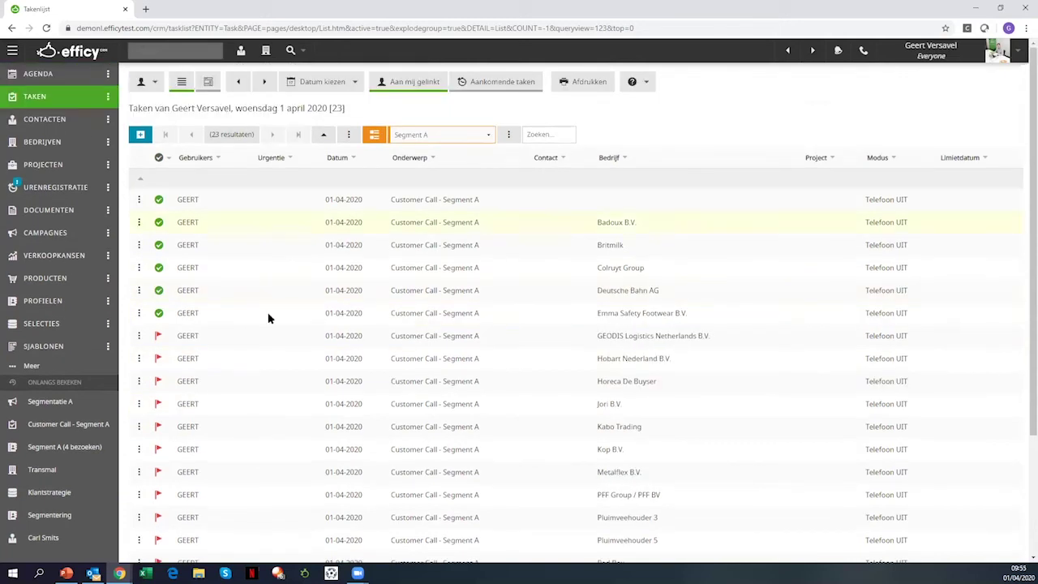
scroll(243, 337, "down", 2)
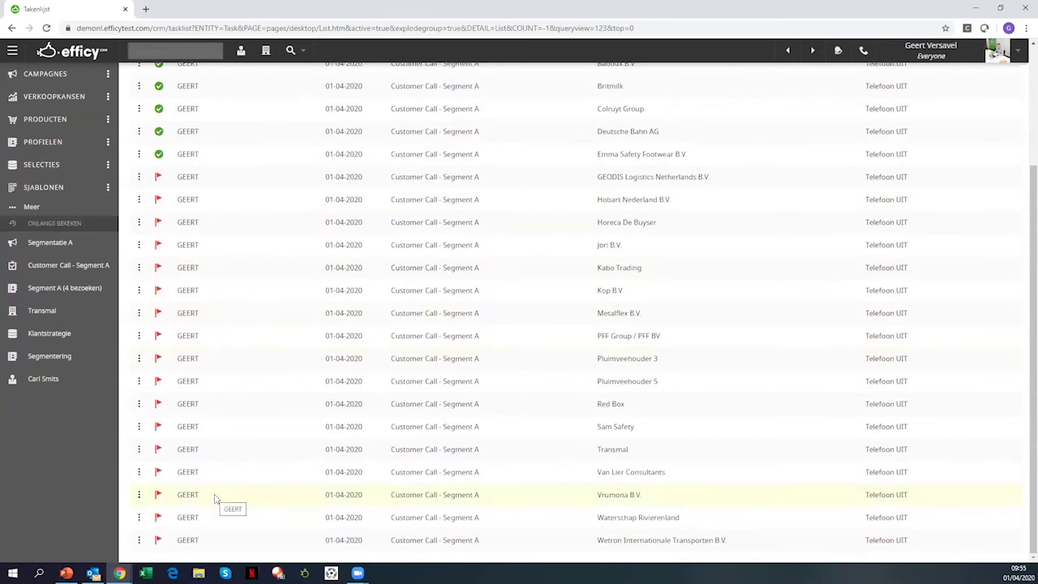
scroll(315, 322, "up", 2)
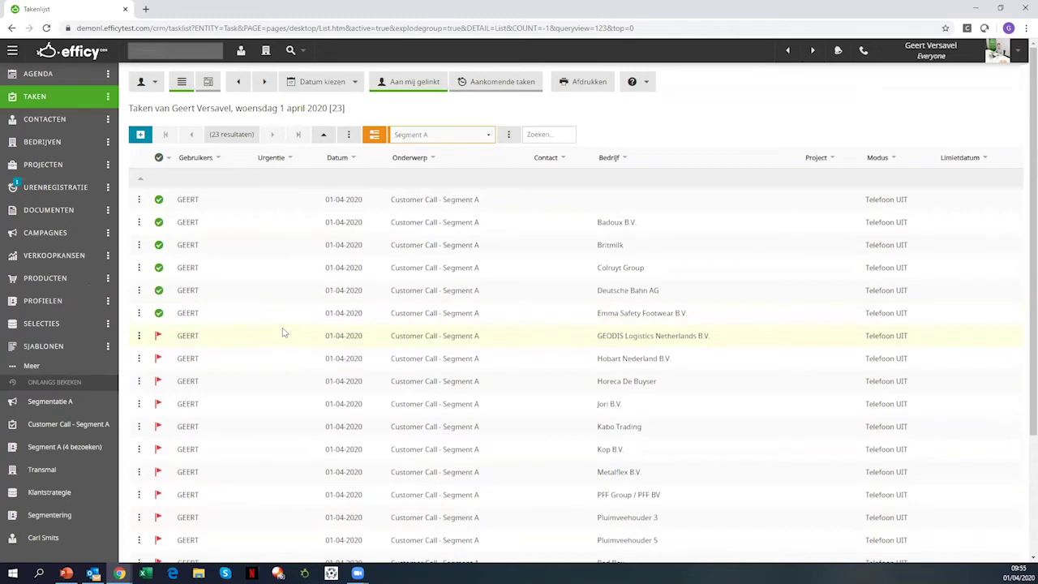
left_click(349, 137)
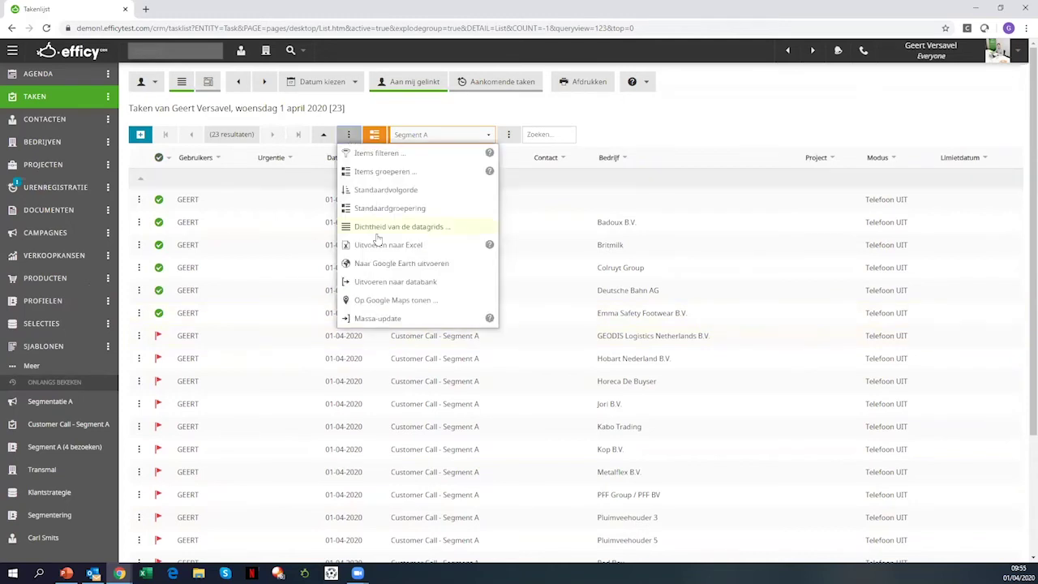
left_click(385, 320)
left_click(228, 159)
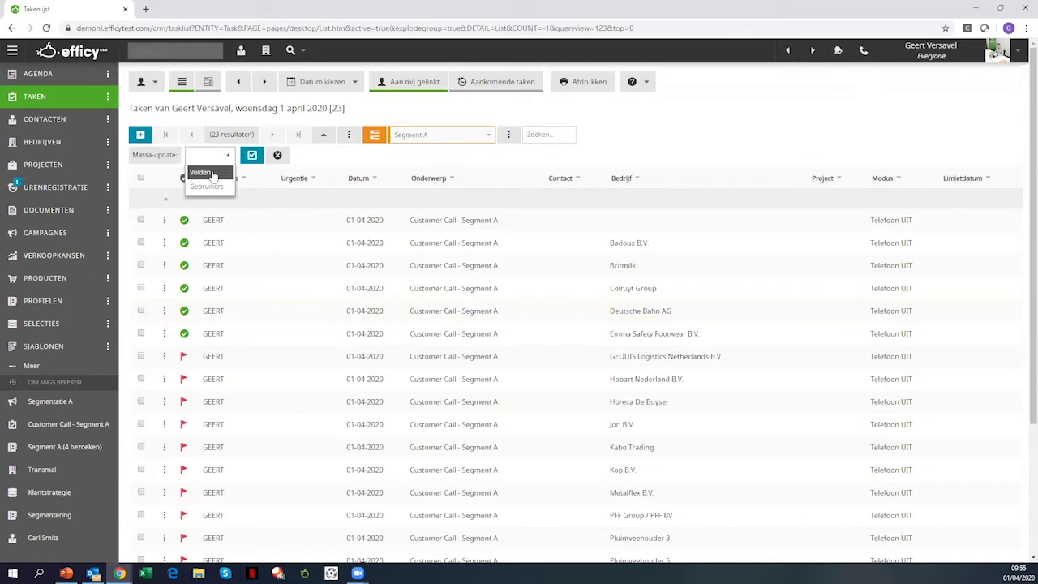
left_click(217, 172)
left_click(269, 157)
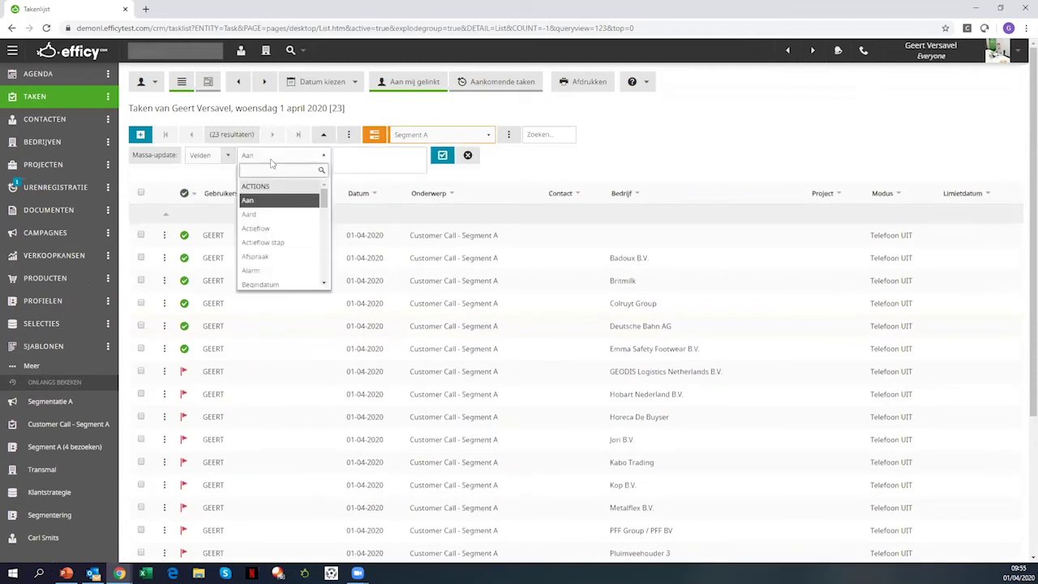
left_click(270, 285)
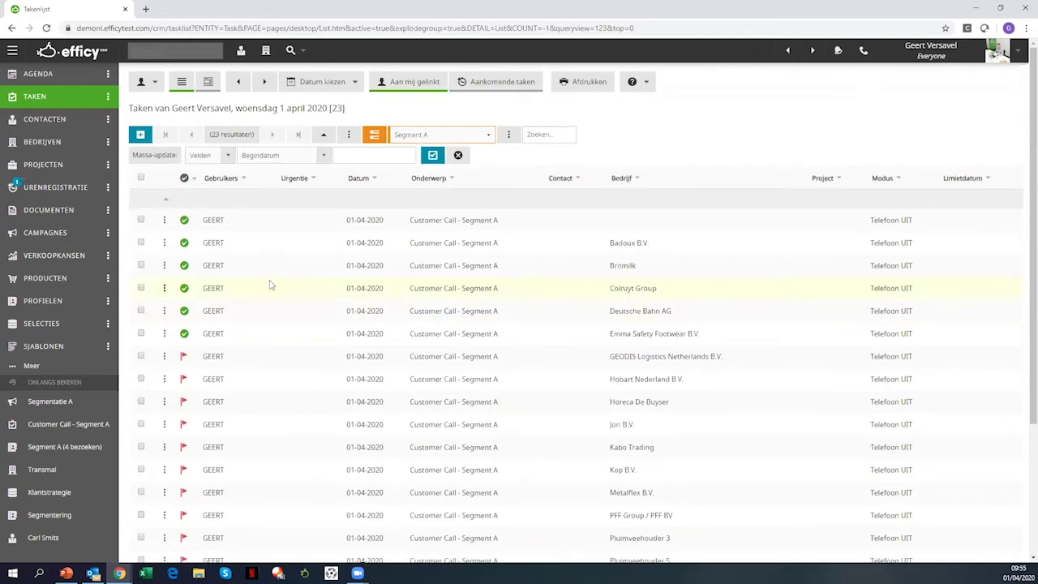
left_click(363, 155)
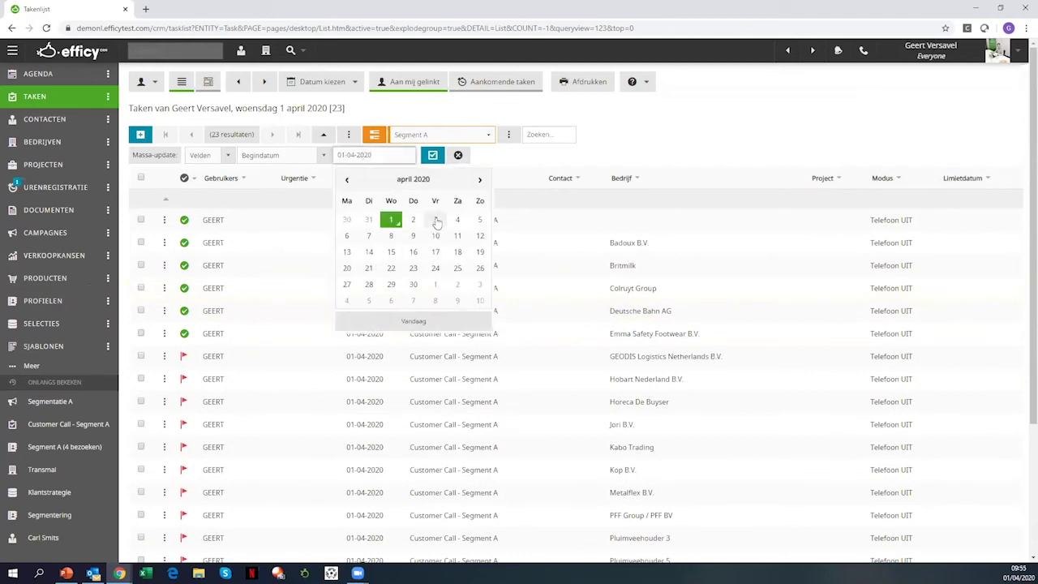
left_click(436, 223)
- Apply the mass update to all tasks except the six completed ones and show the task list for 3 April 2020
left_click(141, 178)
left_click(142, 220)
left_click(141, 243)
left_click(142, 266)
left_click(141, 289)
left_click(142, 311)
left_click(142, 333)
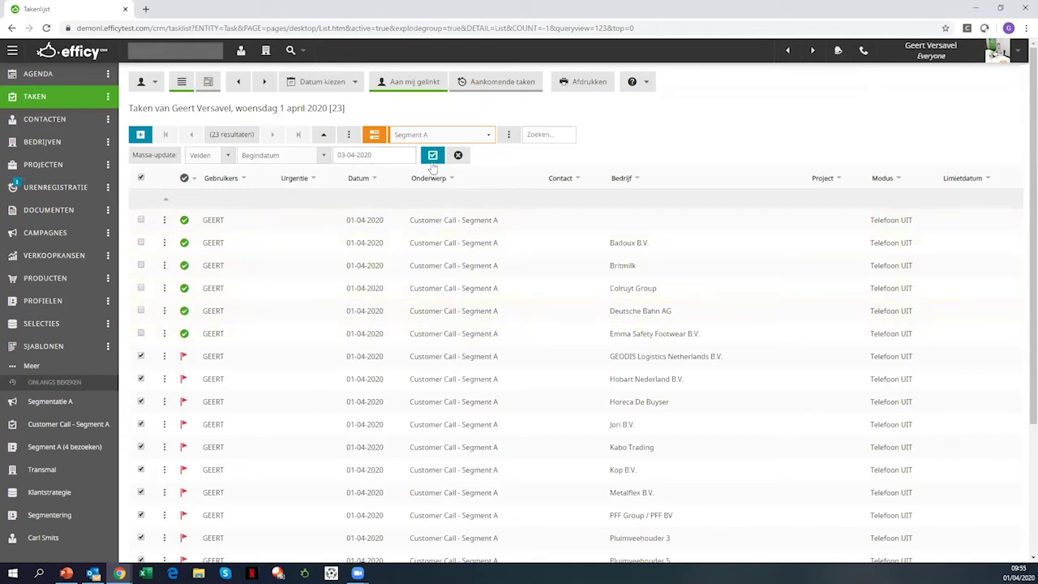
left_click(434, 158)
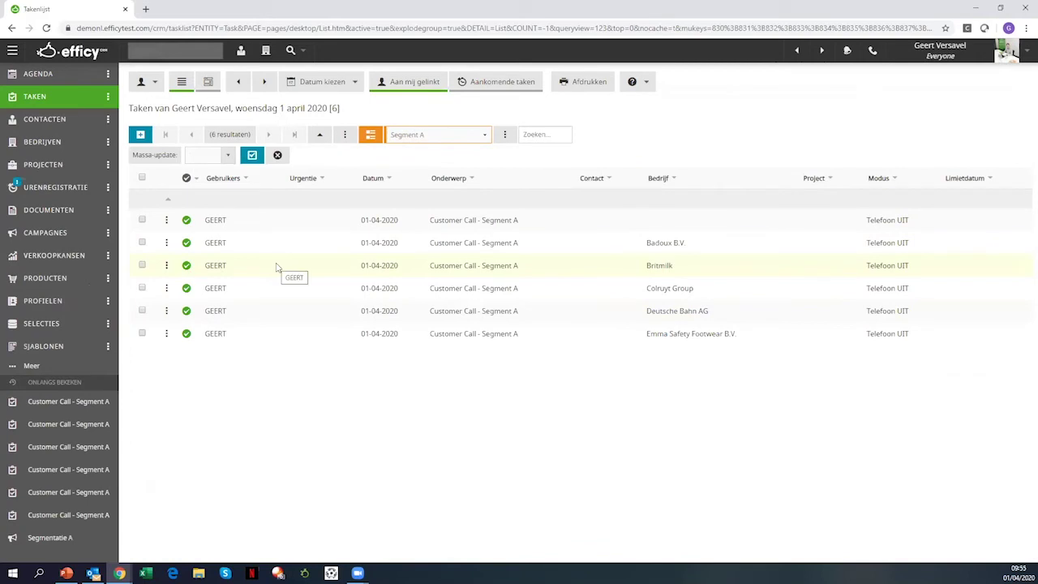
left_click(265, 82)
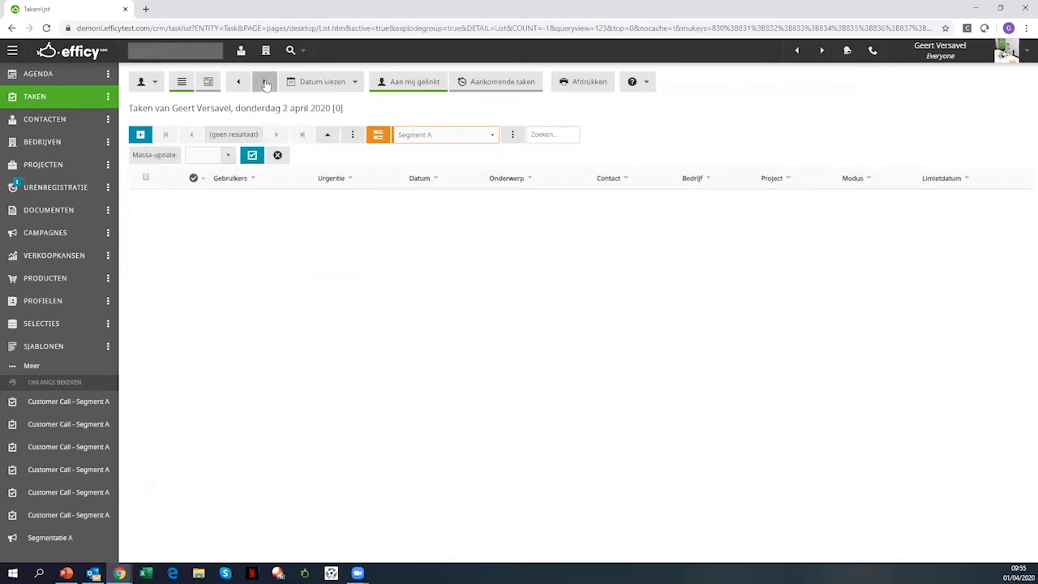
left_click(264, 82)
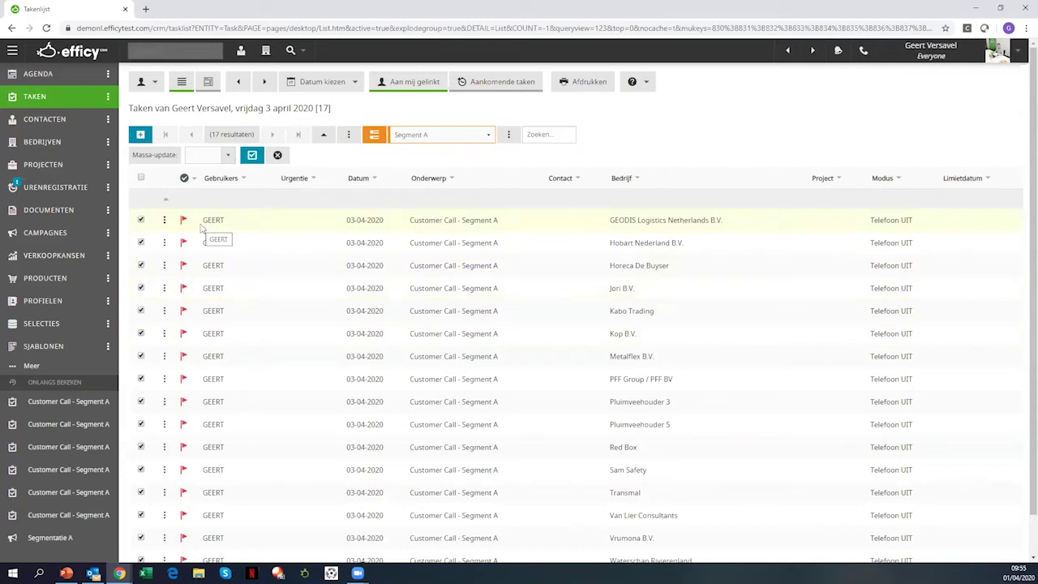
- Open the Customer Call - Segment A task from the actions of the company Transmal for editing
left_click(108, 142)
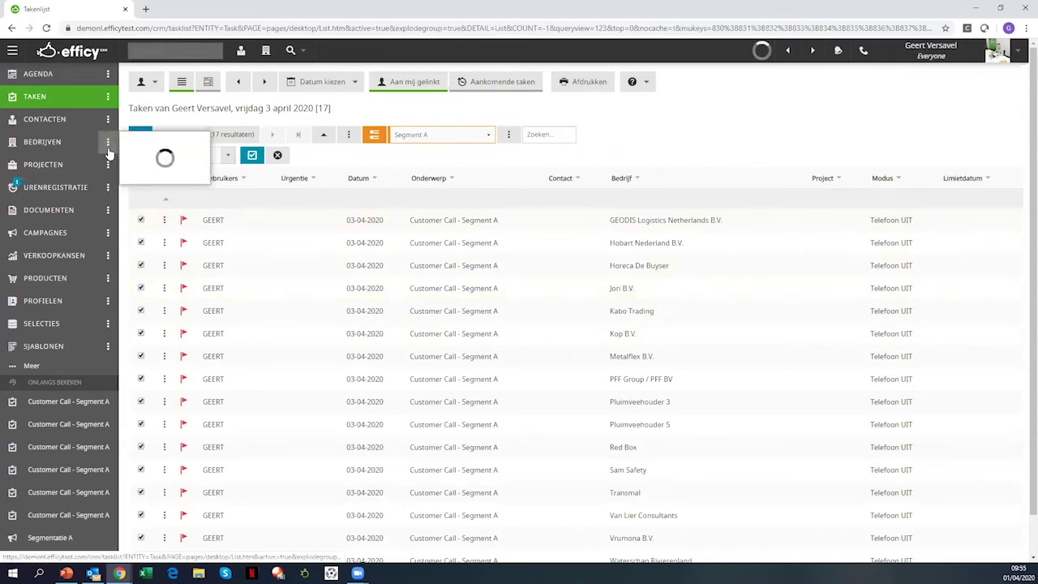
left_click(154, 165)
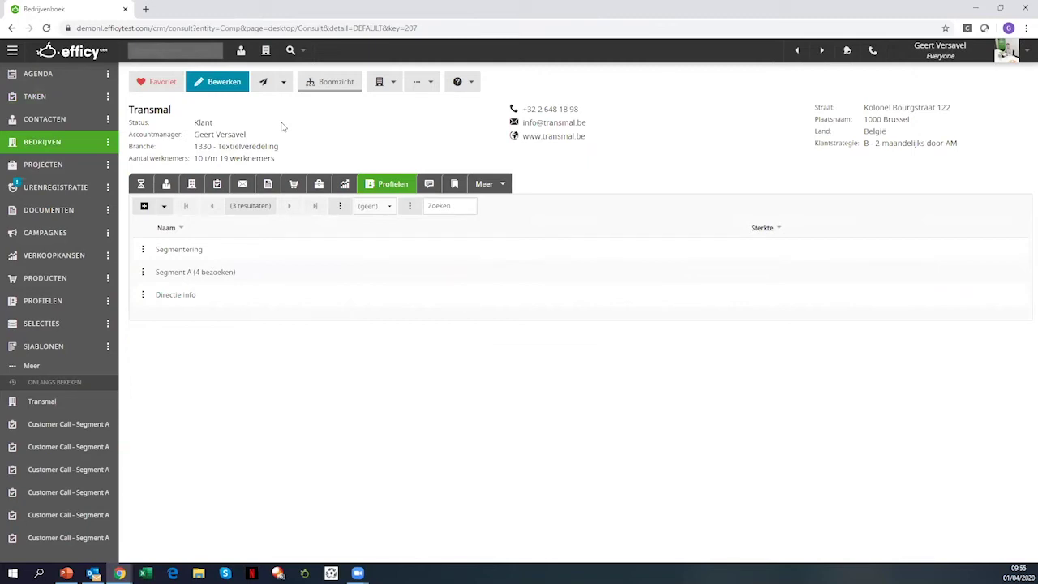
left_click(220, 185)
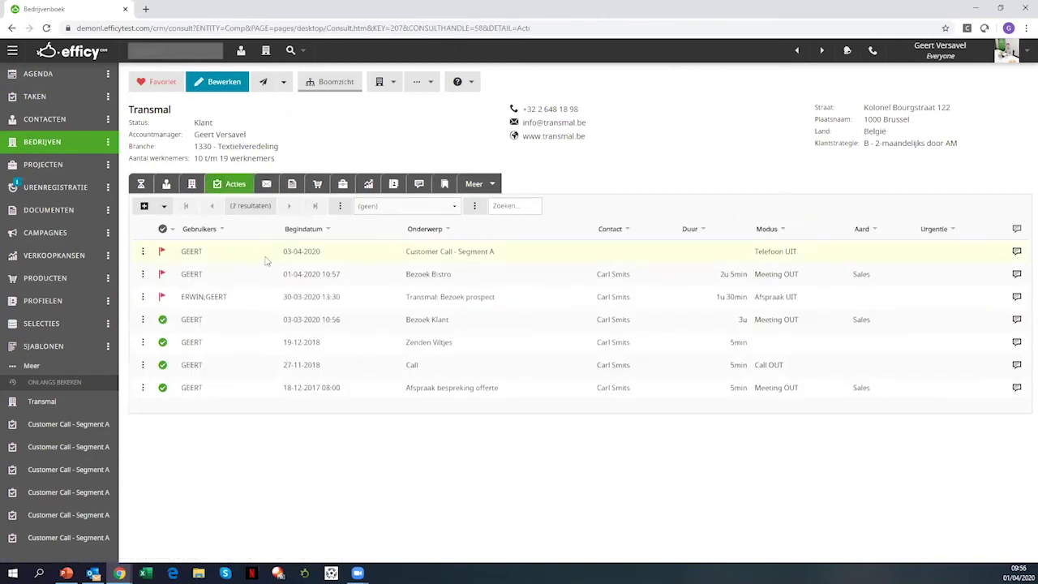
double_click(189, 252)
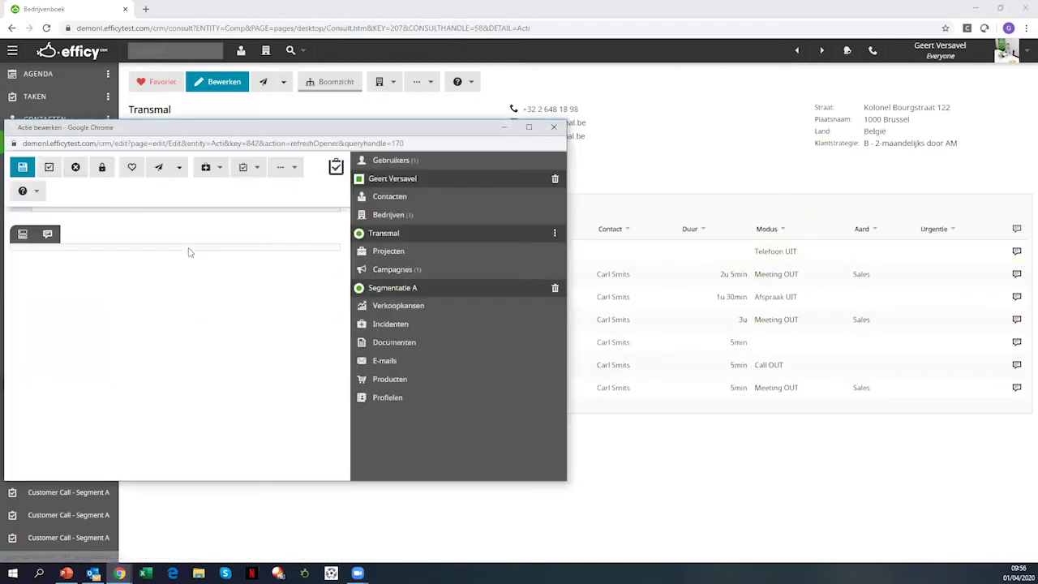
- Add a timestamped memo "voice mail" to the Transmal call task and set its Begindatum to 07-04-2020
left_click(217, 282)
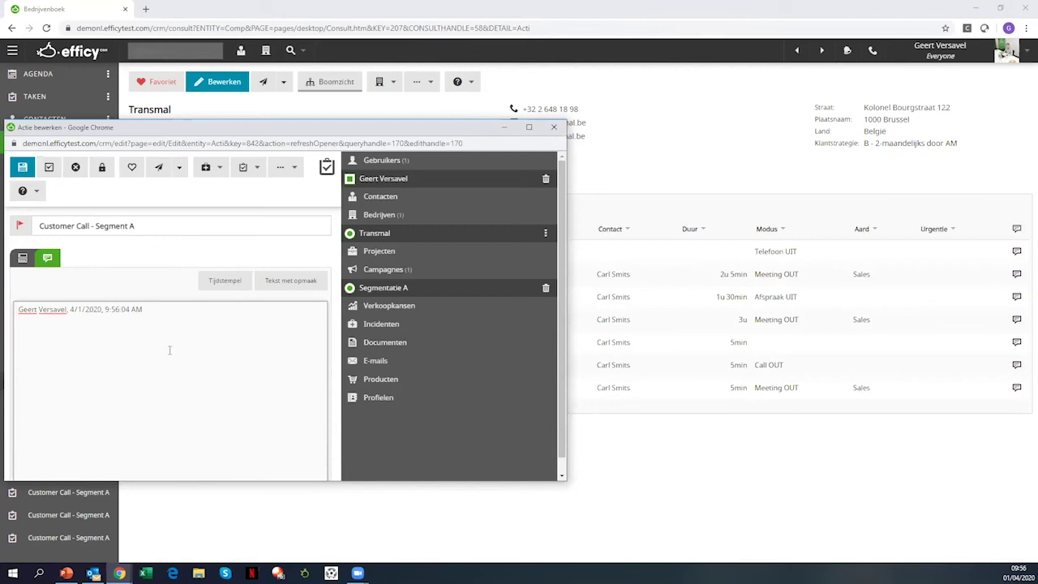
type("voice mail")
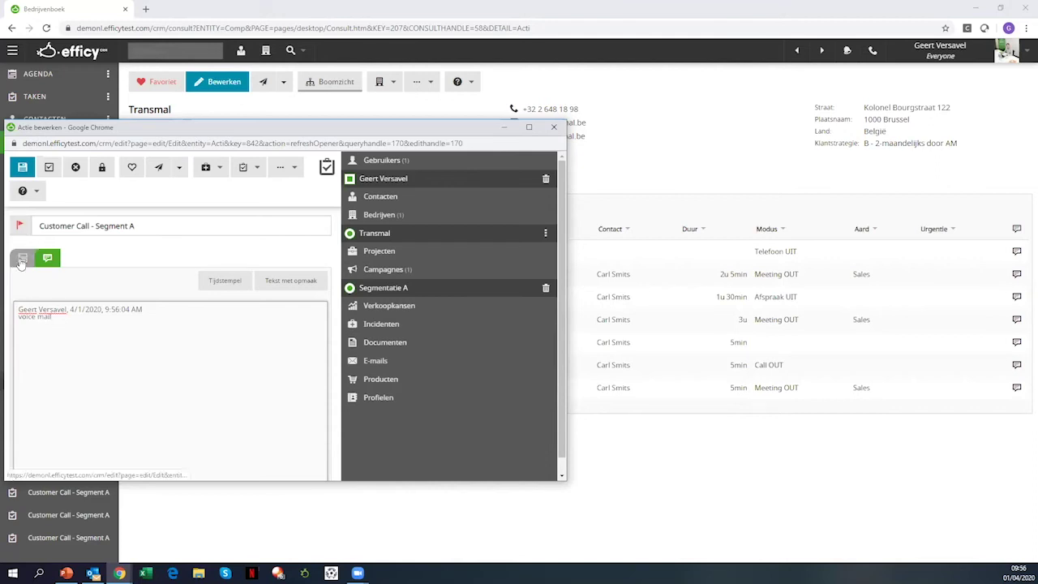
left_click(23, 257)
left_click(66, 311)
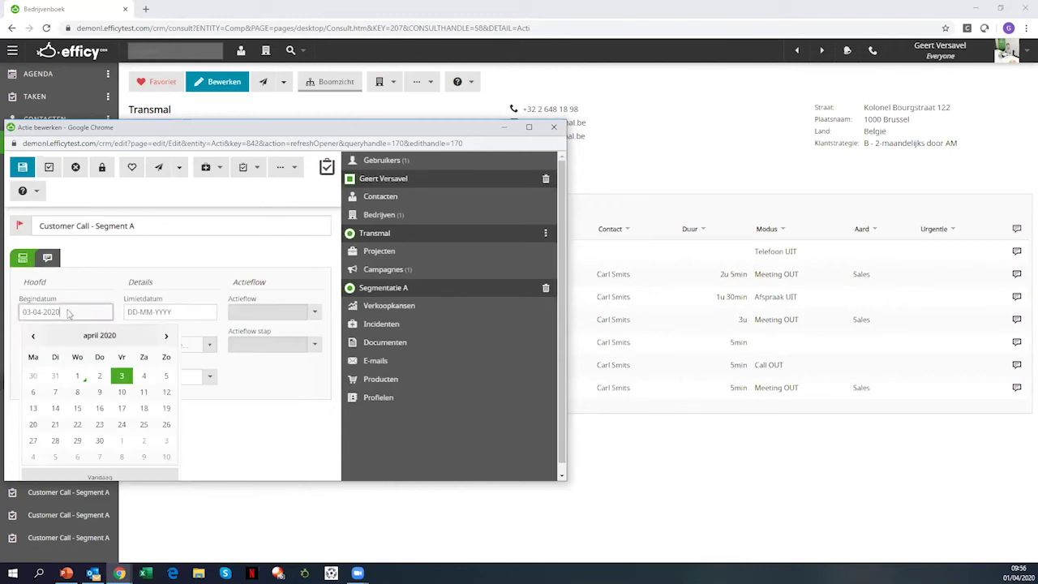
left_click(58, 394)
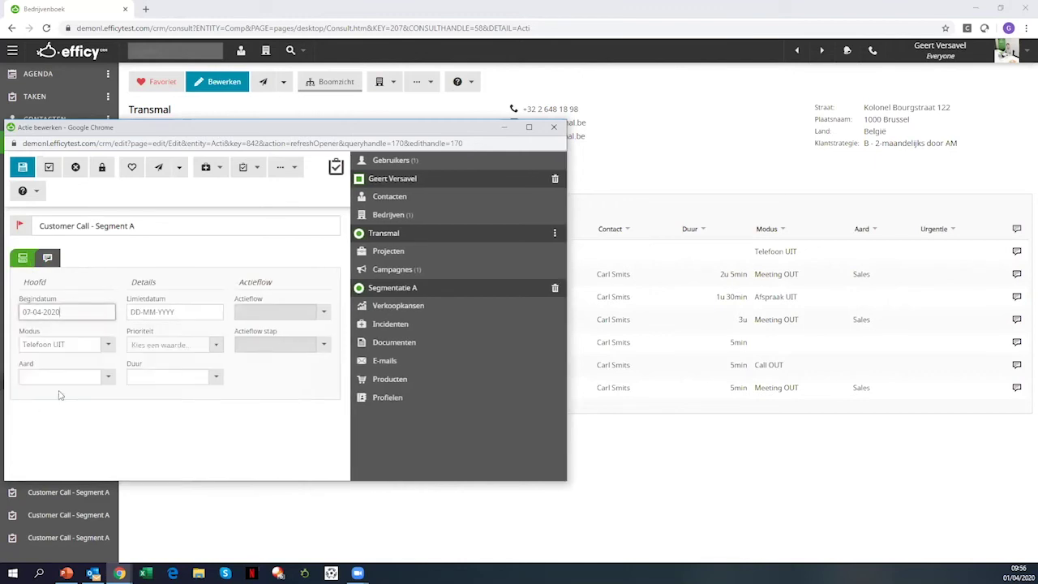
- Replace "voice mail" in the task's memo with "gesrpoken en alles loopt goed met Efficy gebruik"
left_click(47, 257)
left_click(76, 314)
left_click_drag(60, 316, 10, 320)
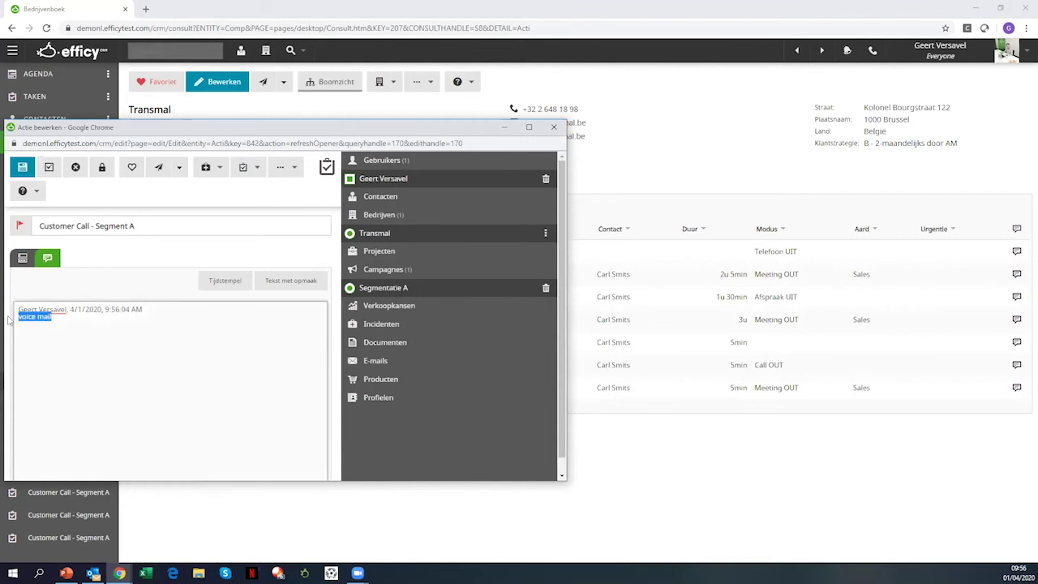
type("gesrpoken en alles loopt")
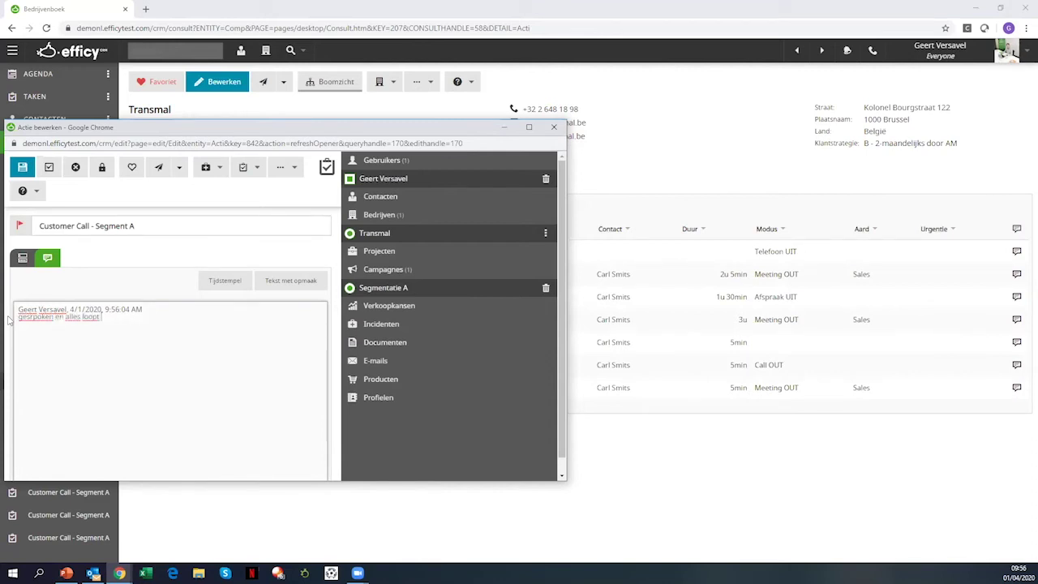
type(" goed met Efficy gebruik")
- Create a follow-up of the Transmal call task and set its Begindatum to 23-07-2020
left_click(255, 170)
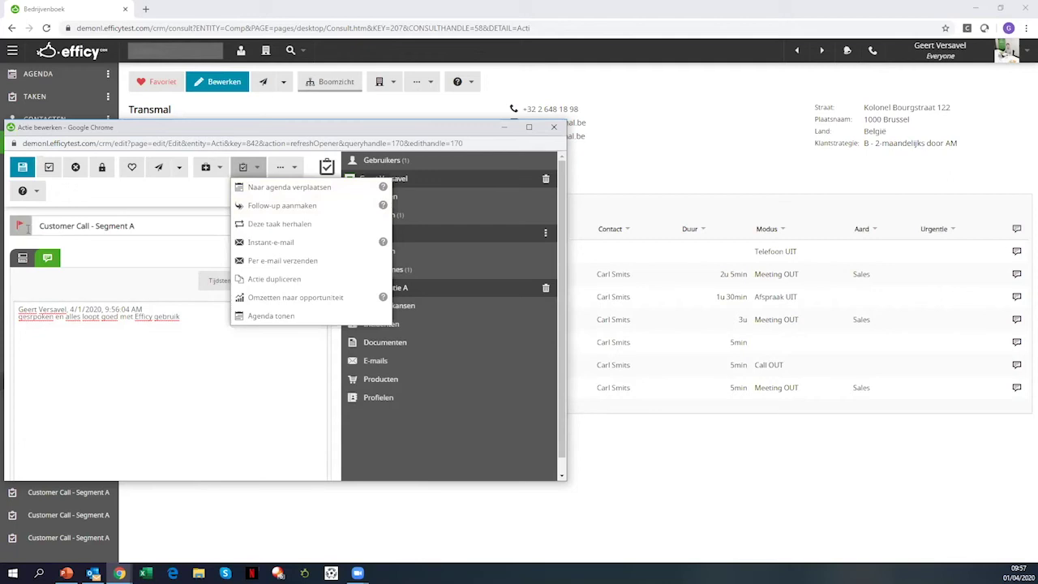
left_click(281, 212)
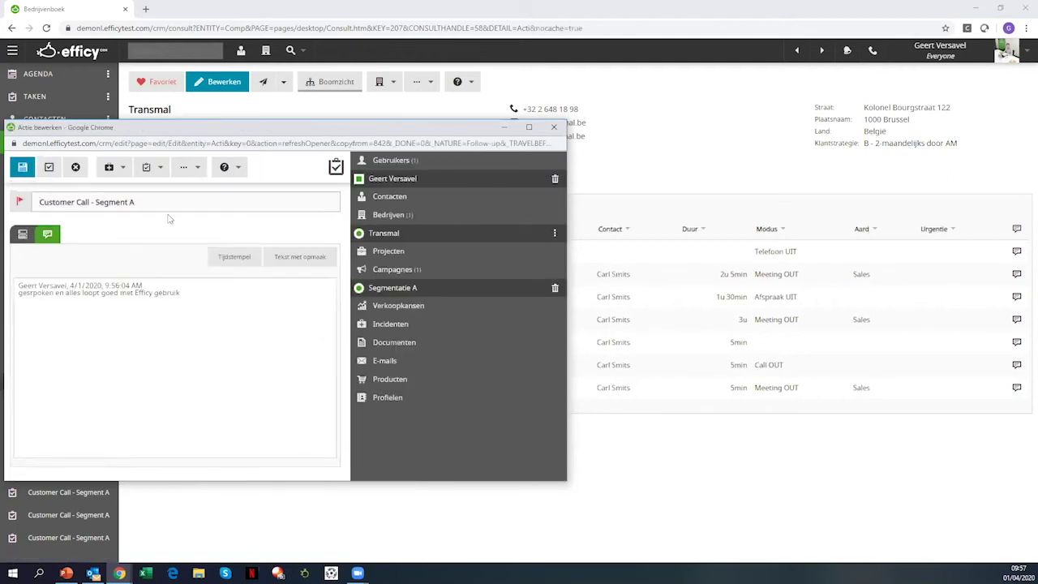
left_click(23, 235)
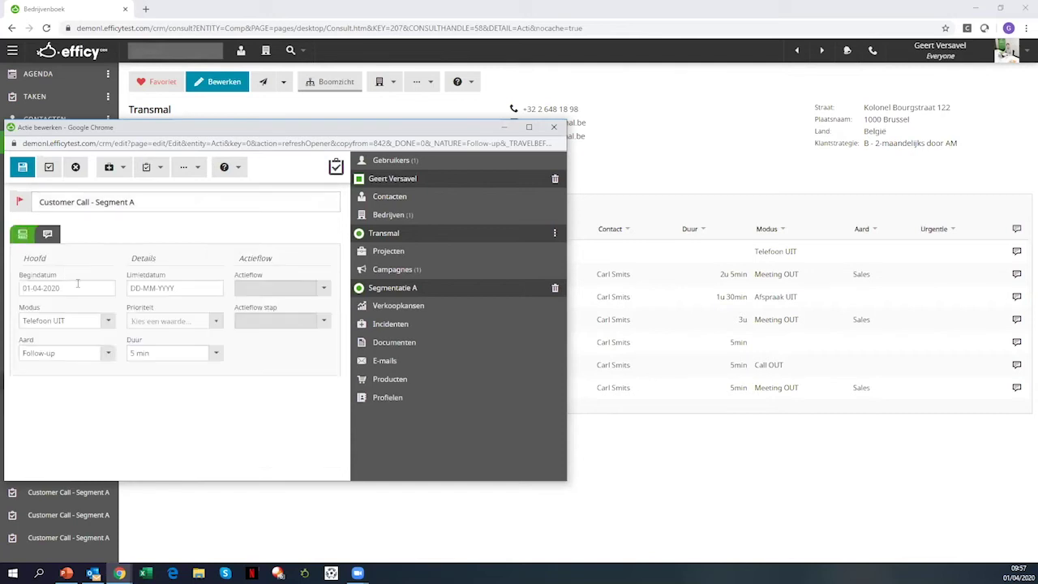
left_click(73, 287)
scroll(142, 348, "down", 2)
scroll(145, 367, "down", 1)
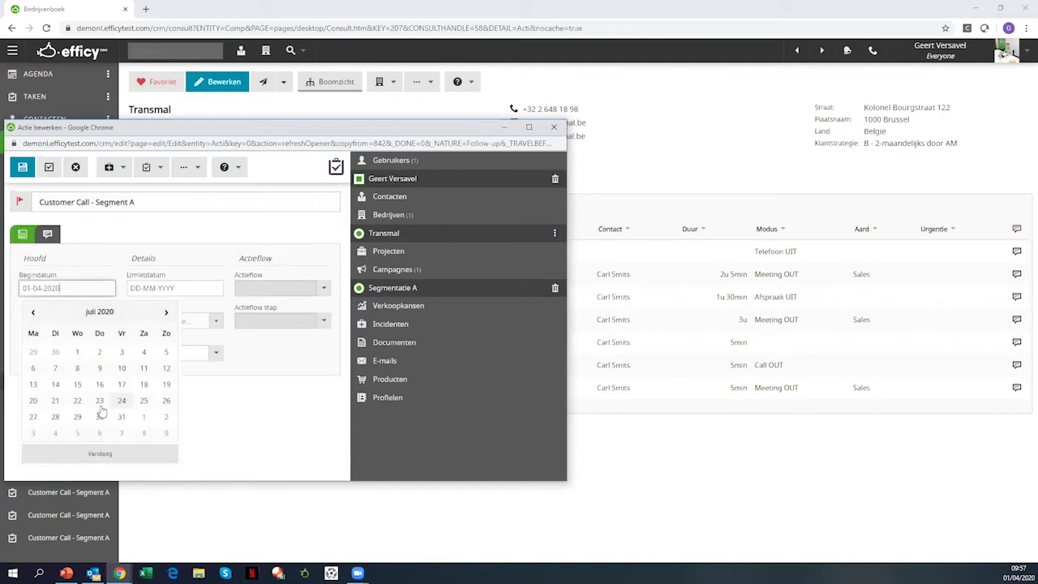
left_click(99, 399)
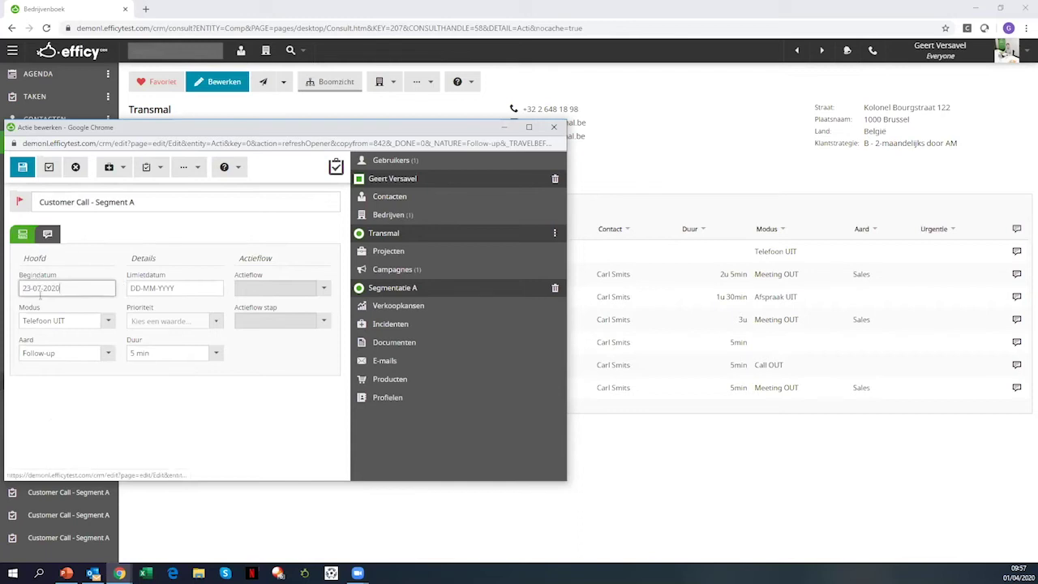
- Check the memo of the follow-up, save the follow-up task and switch to PowerPoint
left_click(47, 234)
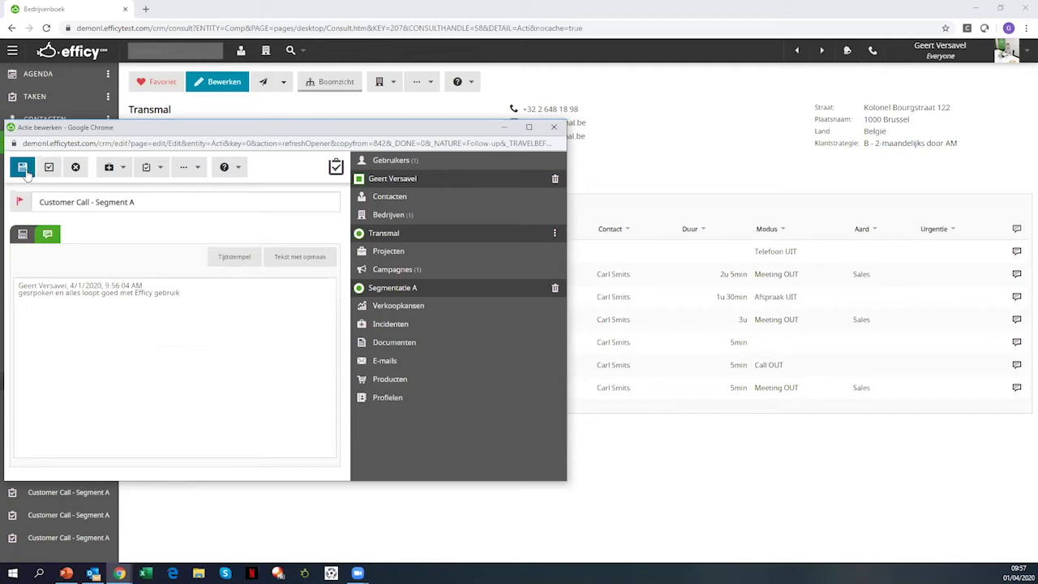
left_click(191, 172)
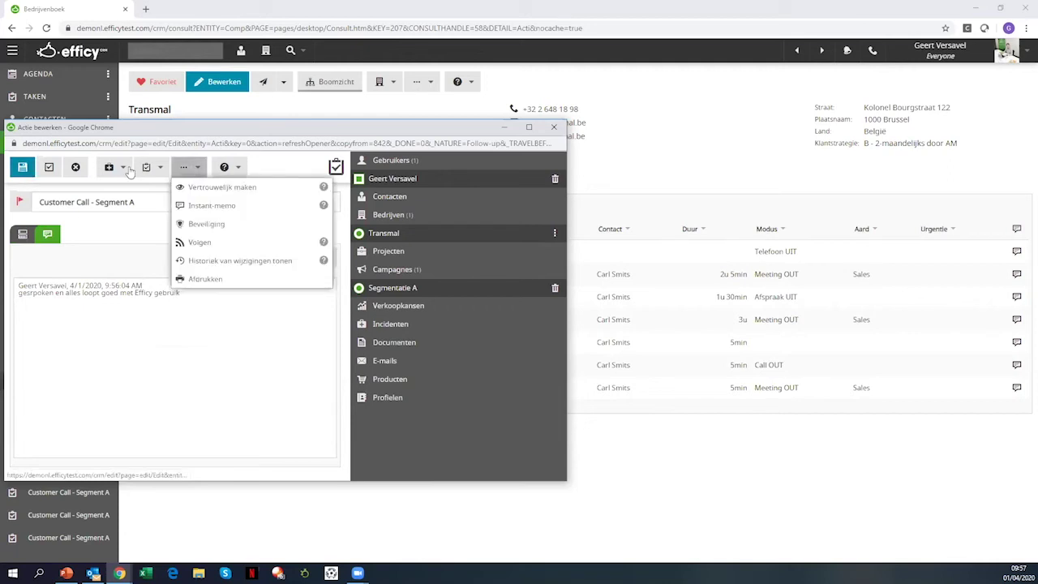
left_click(147, 168)
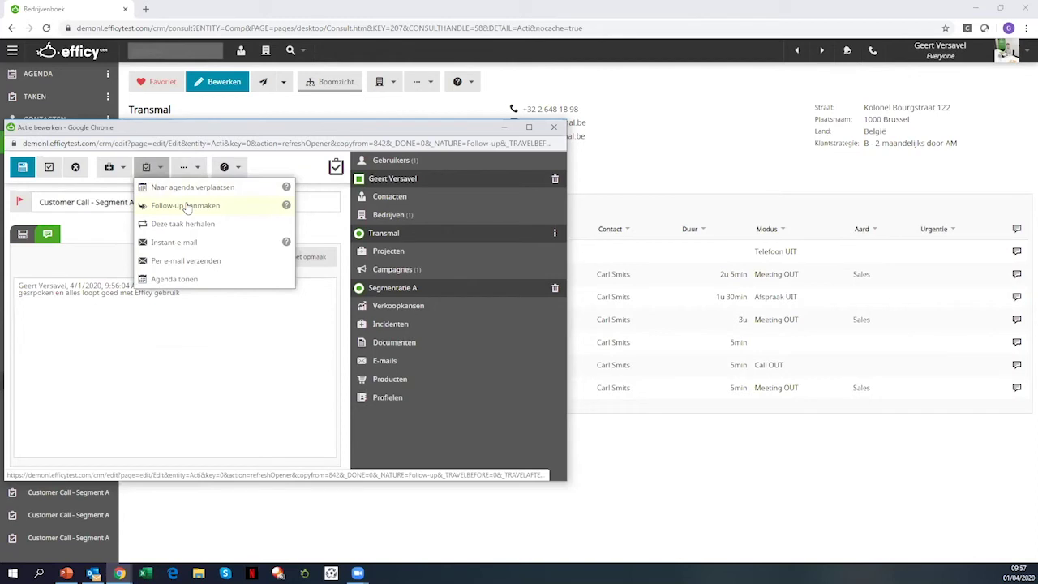
left_click(83, 246)
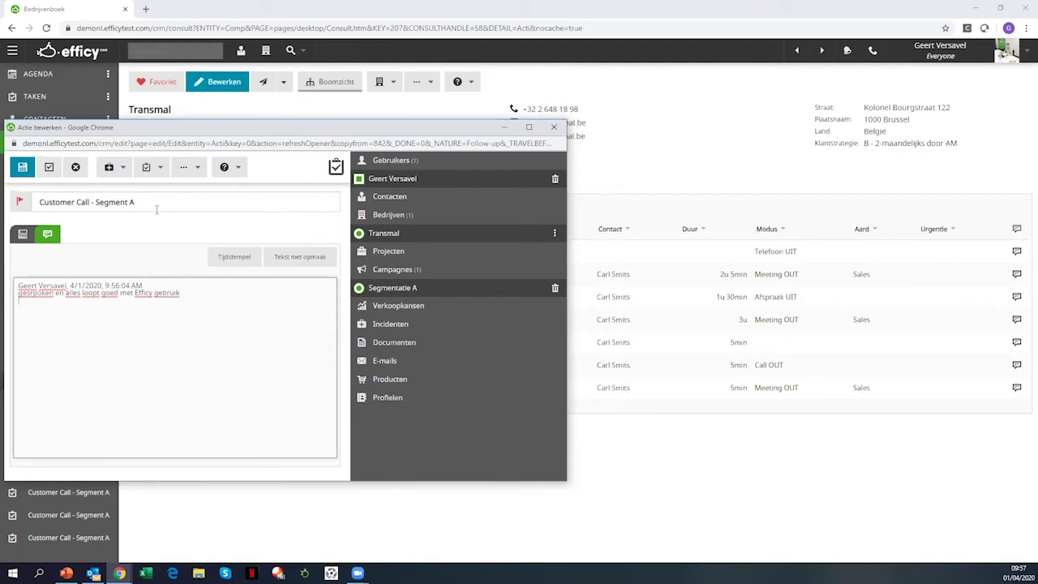
left_click(24, 172)
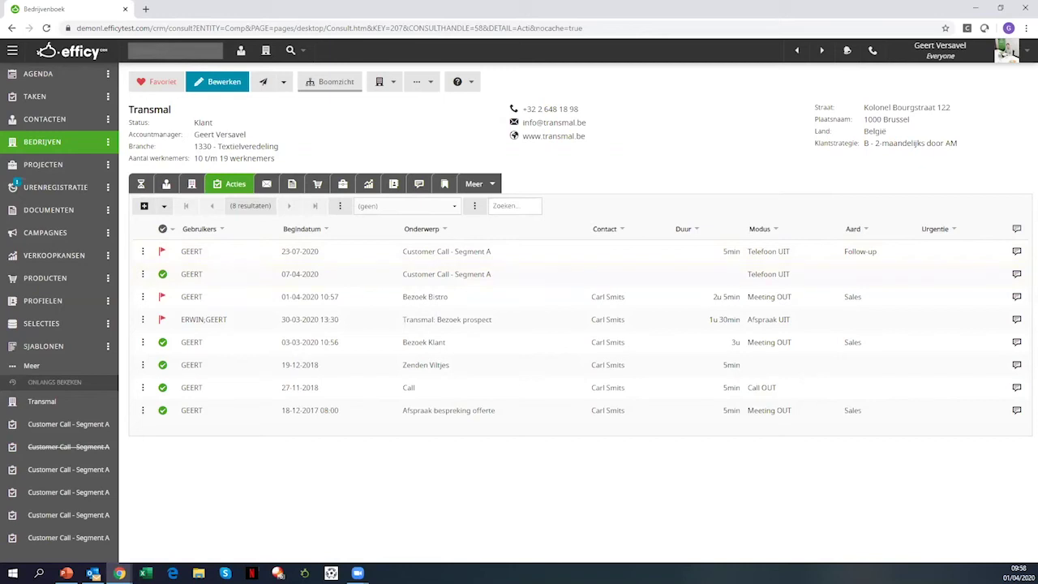
key("alt+Tab")
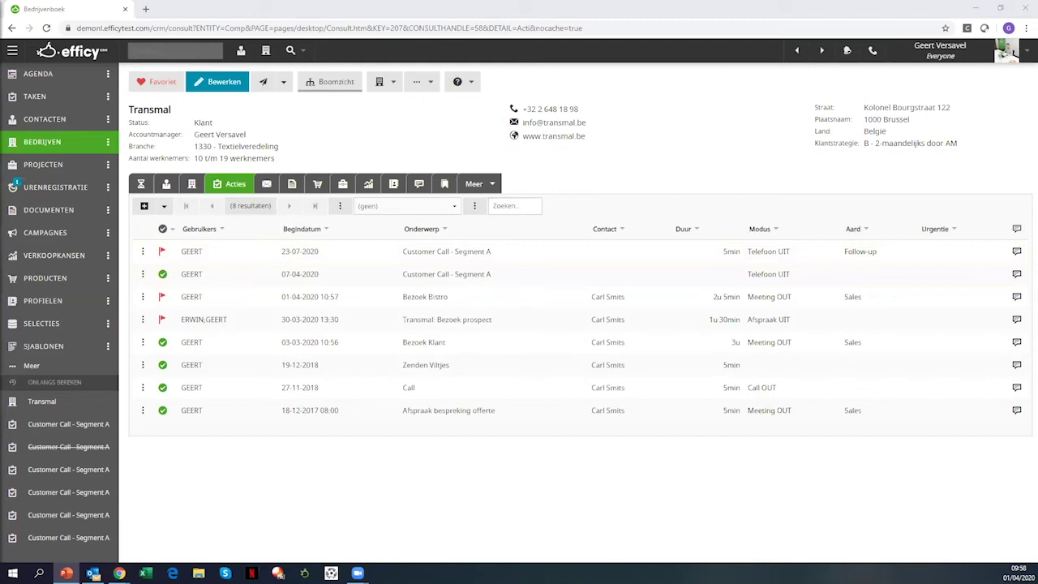
- Open the Verkoopkansen list and look at the options offered for the opportunity Oppo BCD
left_click(52, 258)
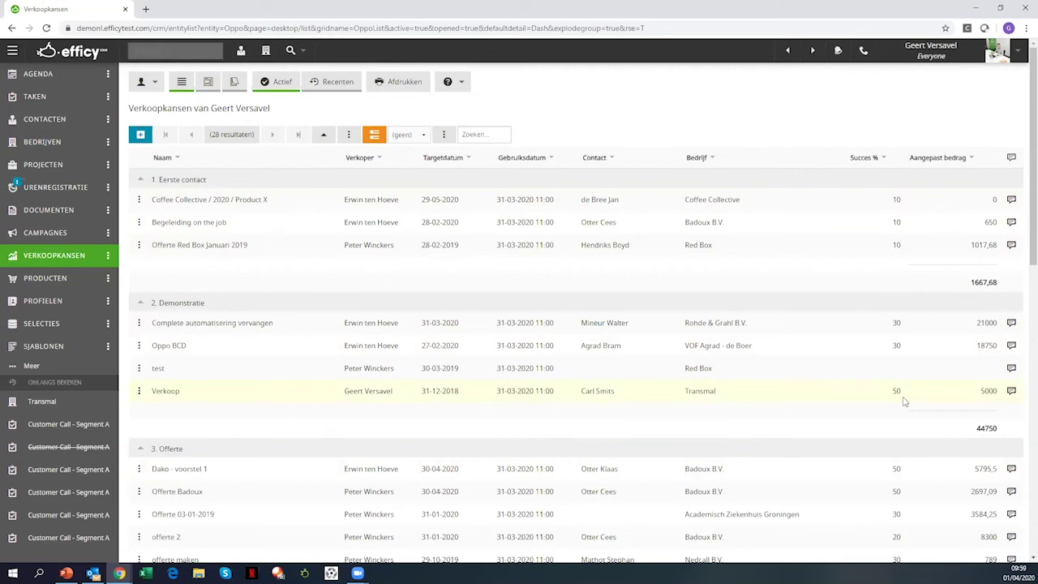
left_click(139, 345)
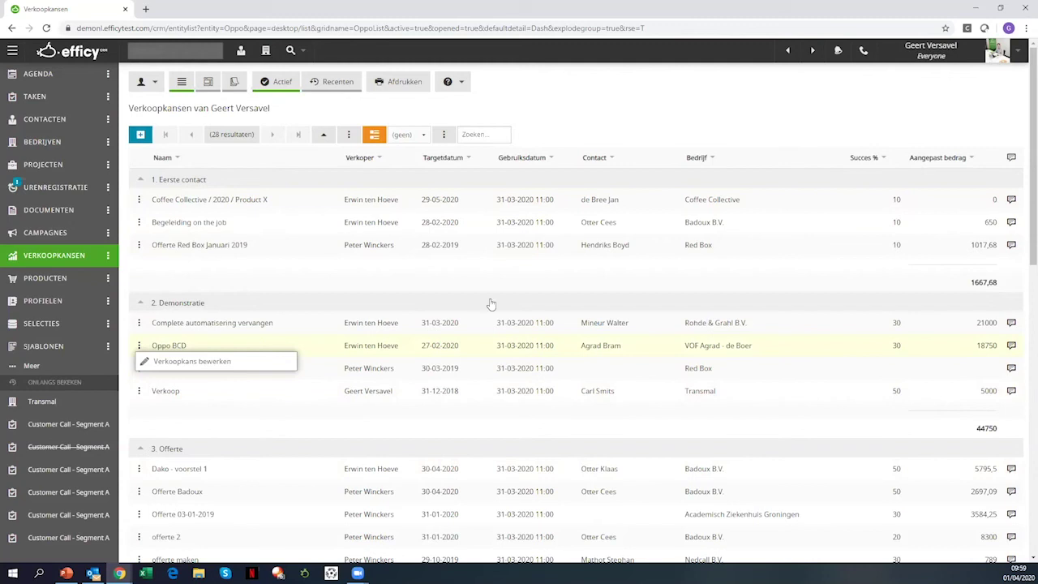
left_click(573, 106)
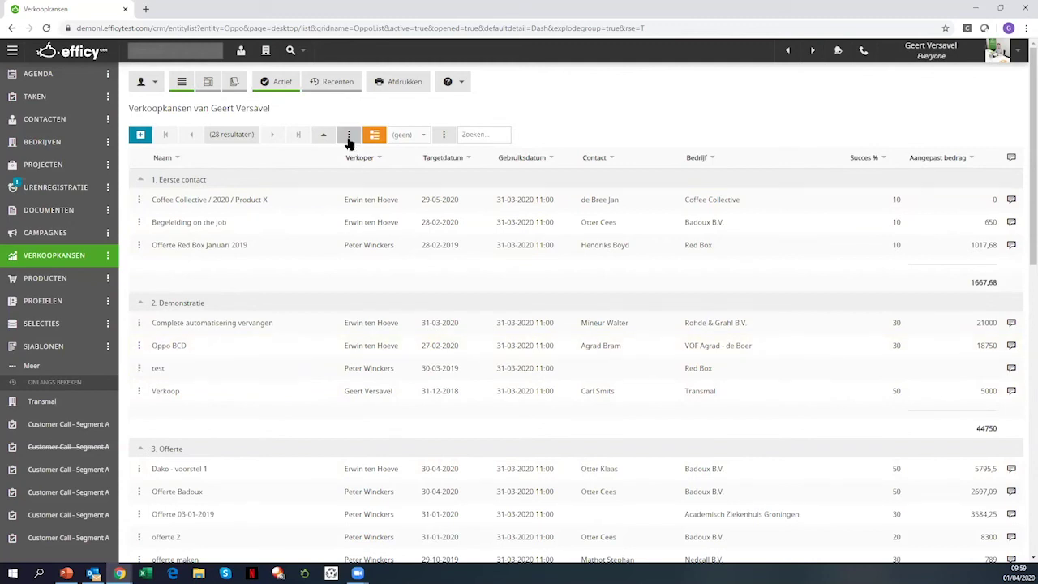
- Set up a mass update of the opportunities that sets the field Succes % to 30
left_click(349, 135)
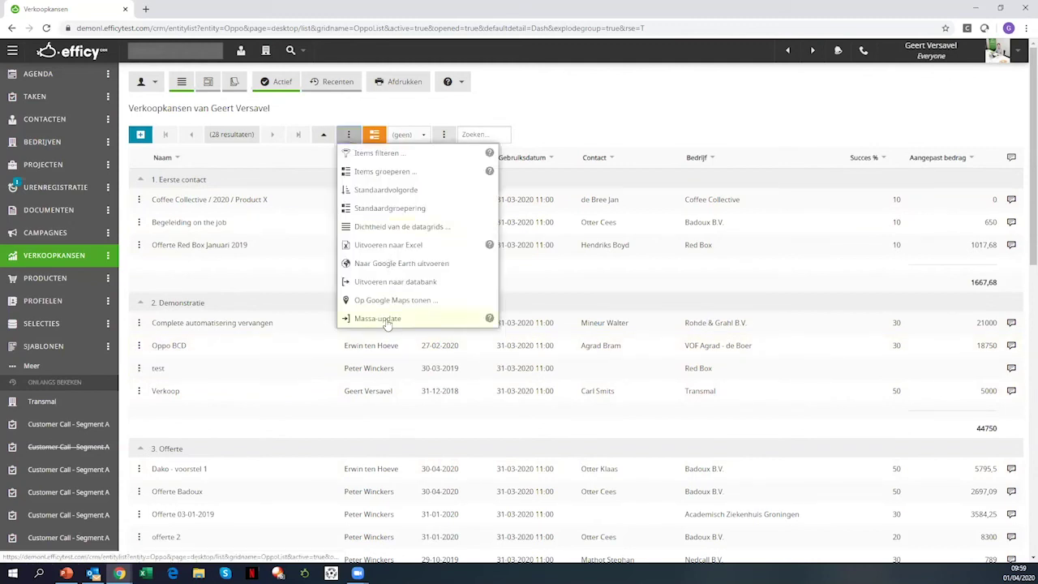
left_click(386, 321)
left_click(227, 155)
left_click(206, 169)
left_click(269, 156)
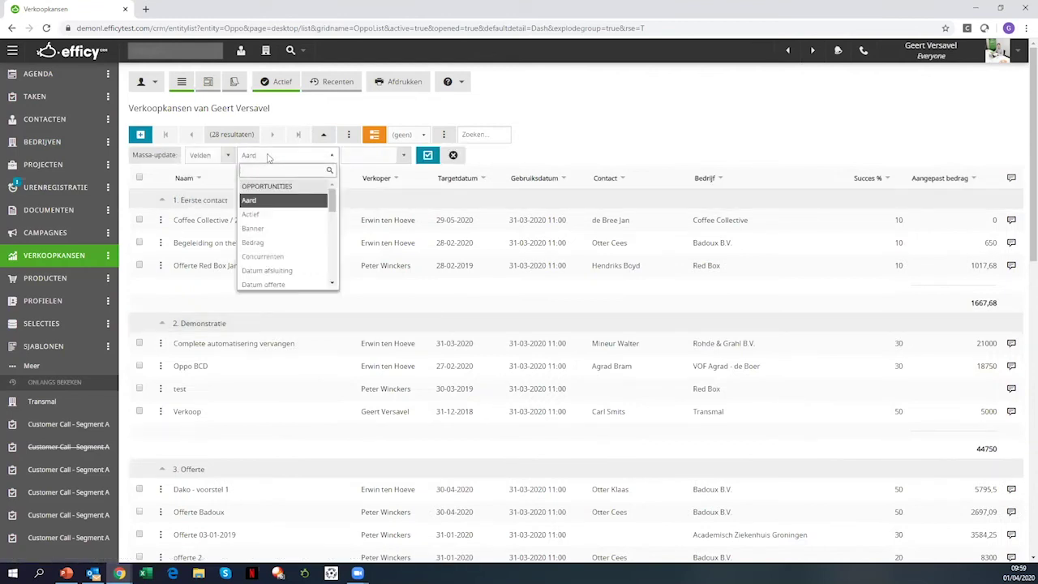
type("suc")
key("Return")
left_click(398, 149)
type("30")
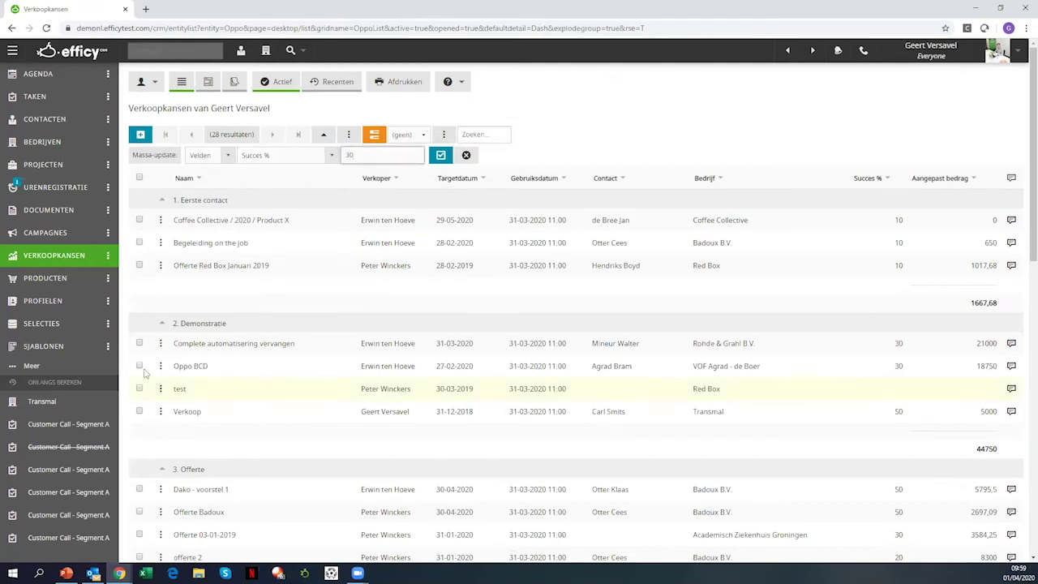
- Apply the mass update to all four opportunities in the 2. Demonstratie stage and look over the list
left_click(139, 343)
left_click(139, 365)
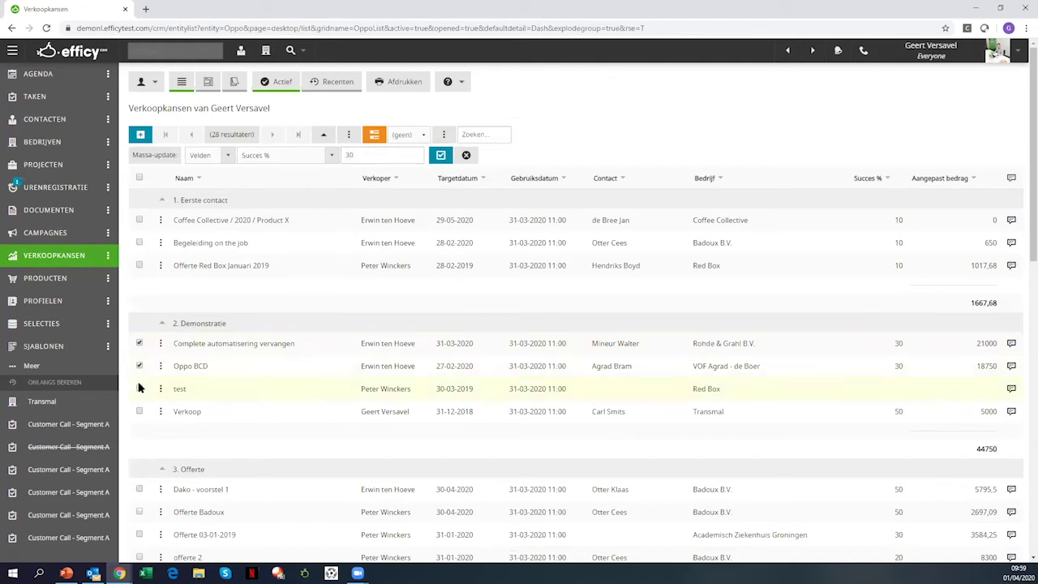
left_click(139, 388)
left_click(139, 411)
left_click(441, 155)
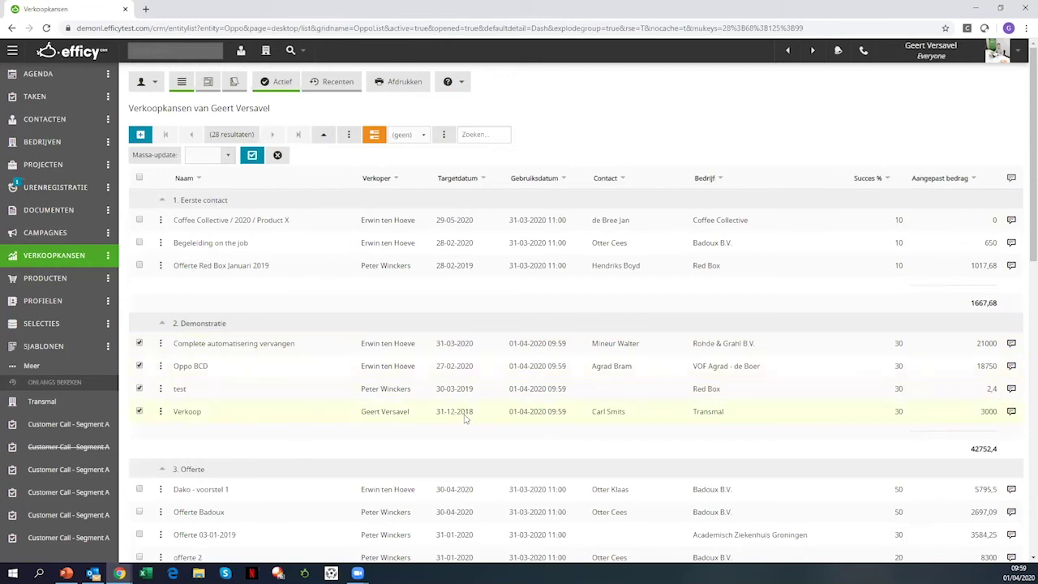
scroll(467, 428, "down", 5)
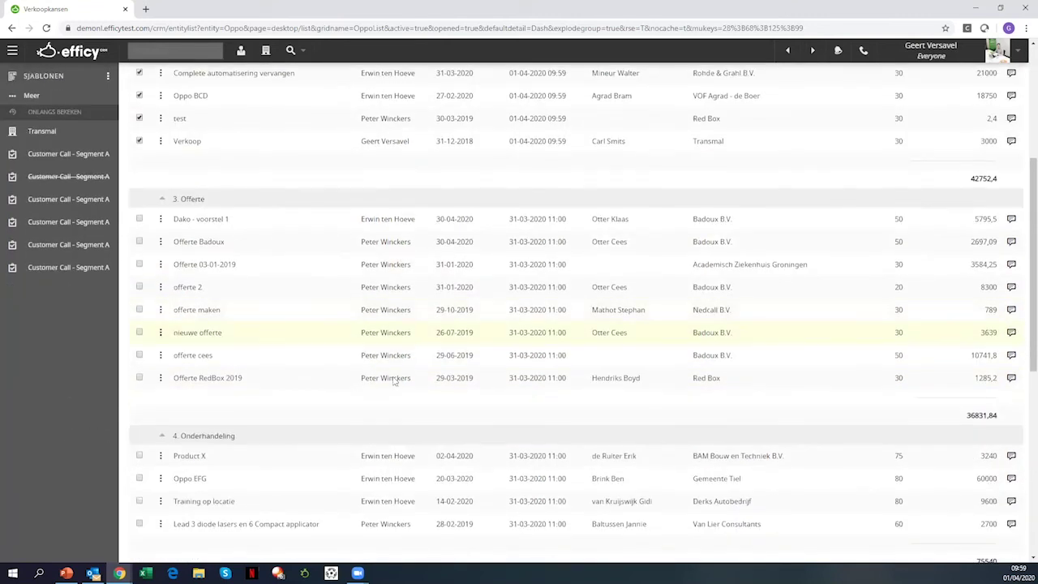
scroll(287, 392, "up", 5)
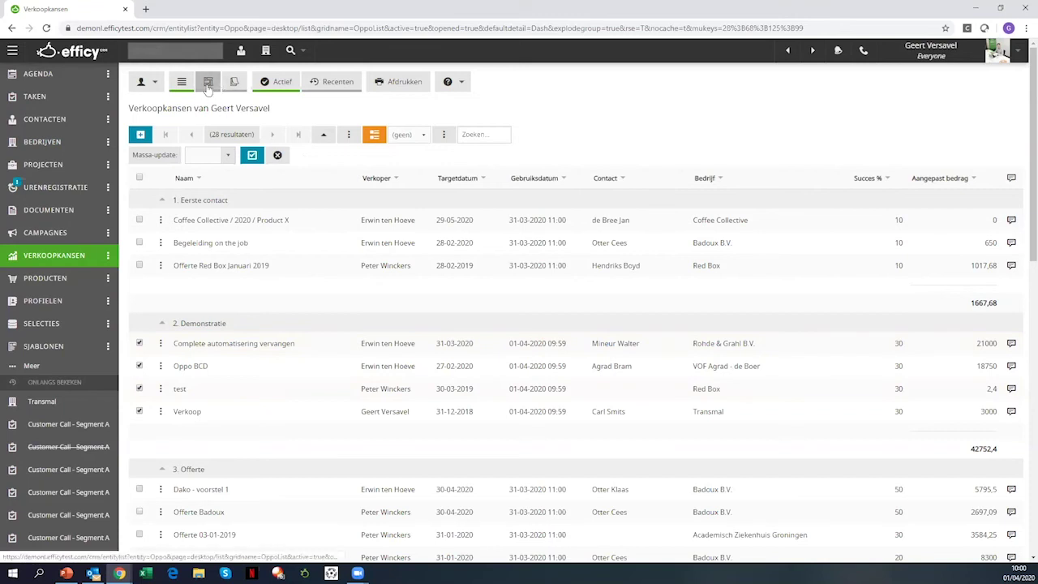
- In the Kanban view, move Offerte RedBox 2019 to 6. Gefactureerd, and nieuwe offerte and offerte maken to 4. Onderhandeling
left_click(235, 84)
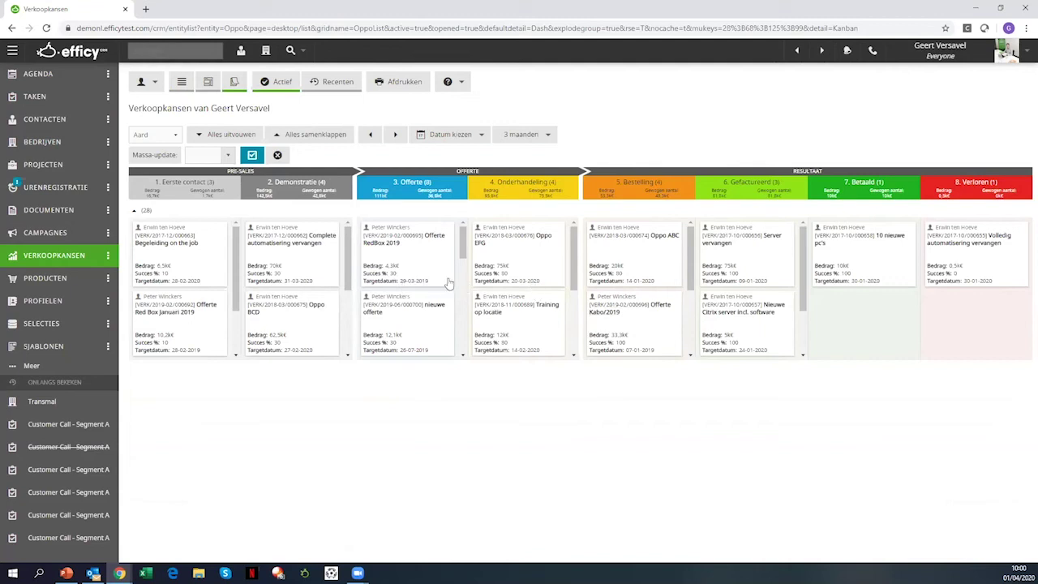
left_click_drag(439, 272, 768, 263)
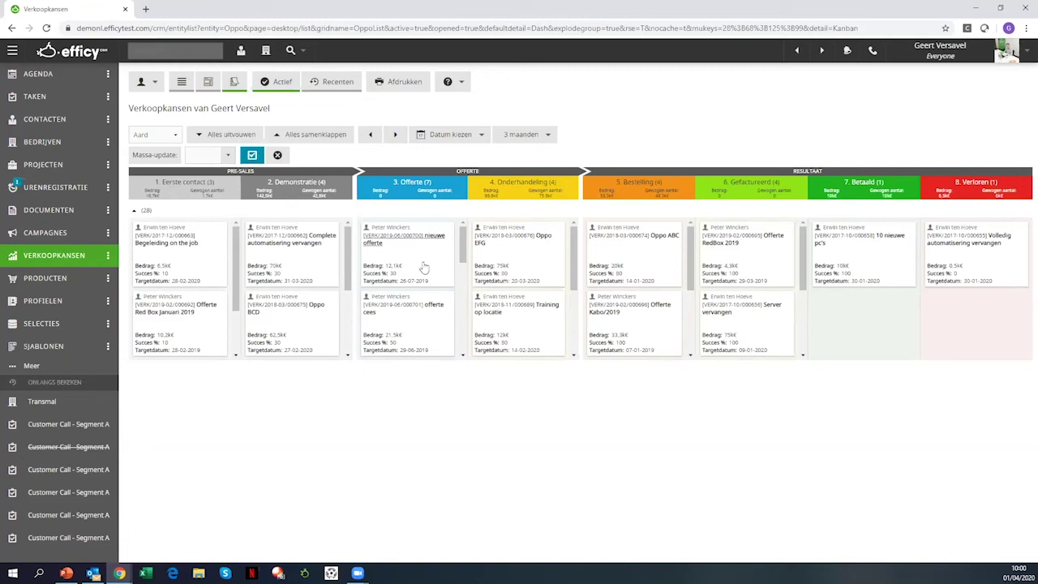
left_click_drag(426, 269, 523, 272)
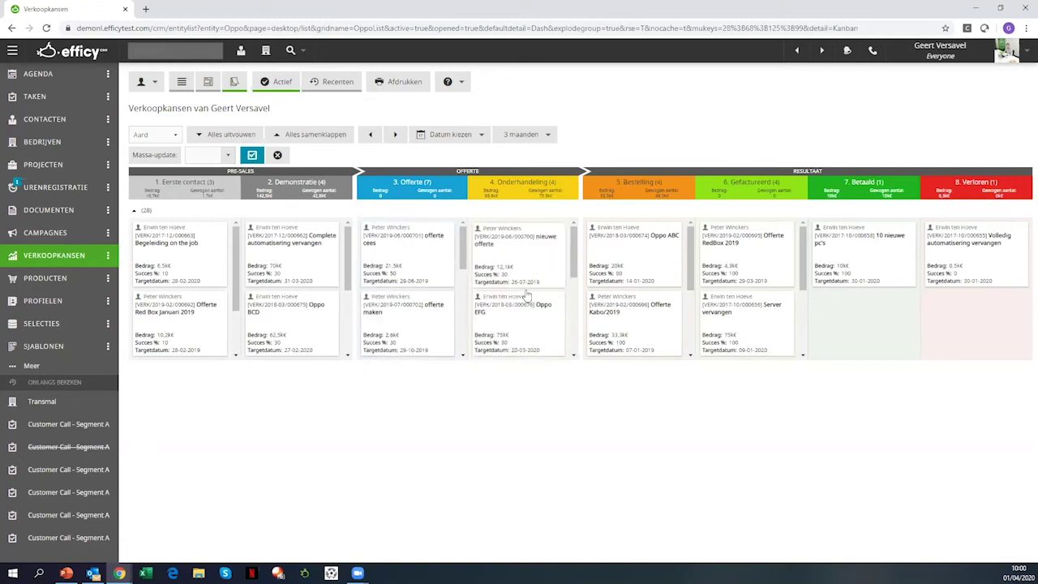
left_click_drag(438, 333, 553, 341)
scroll(574, 336, "up", 3)
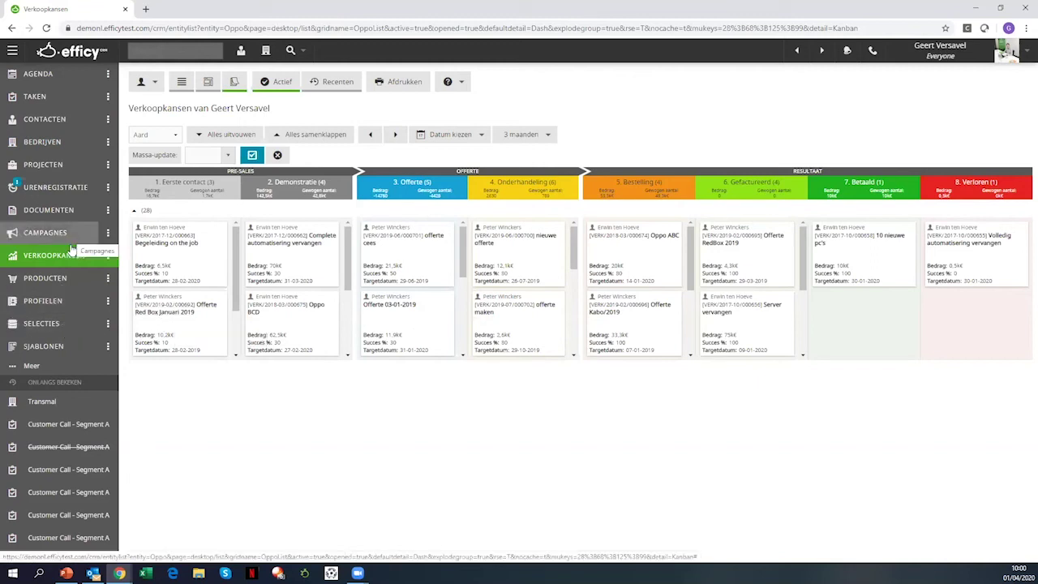
- Check the companies linked to the Transmal CEO's contact record and open the Transmal company record
left_click(77, 122)
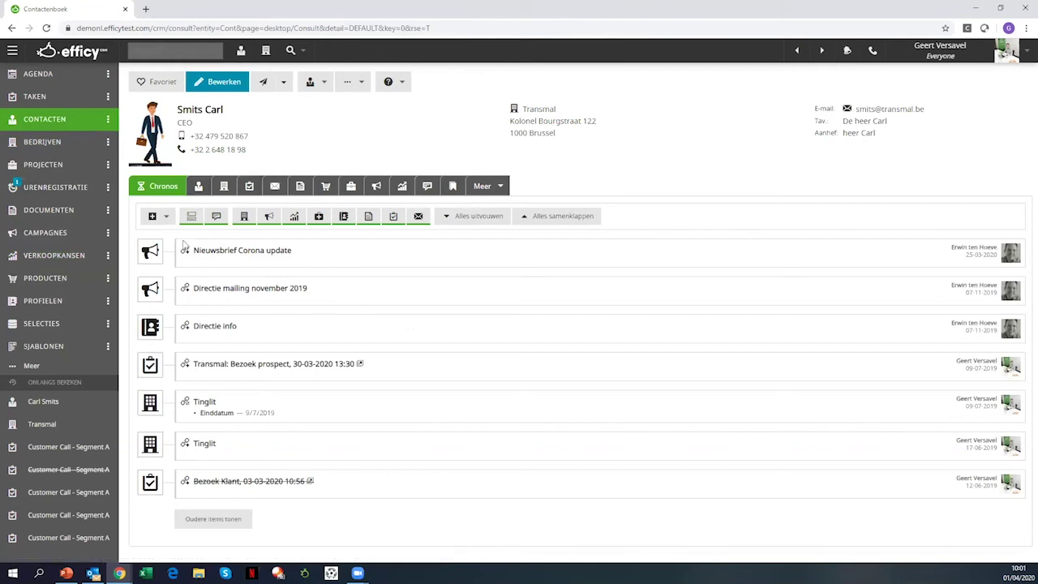
left_click(227, 188)
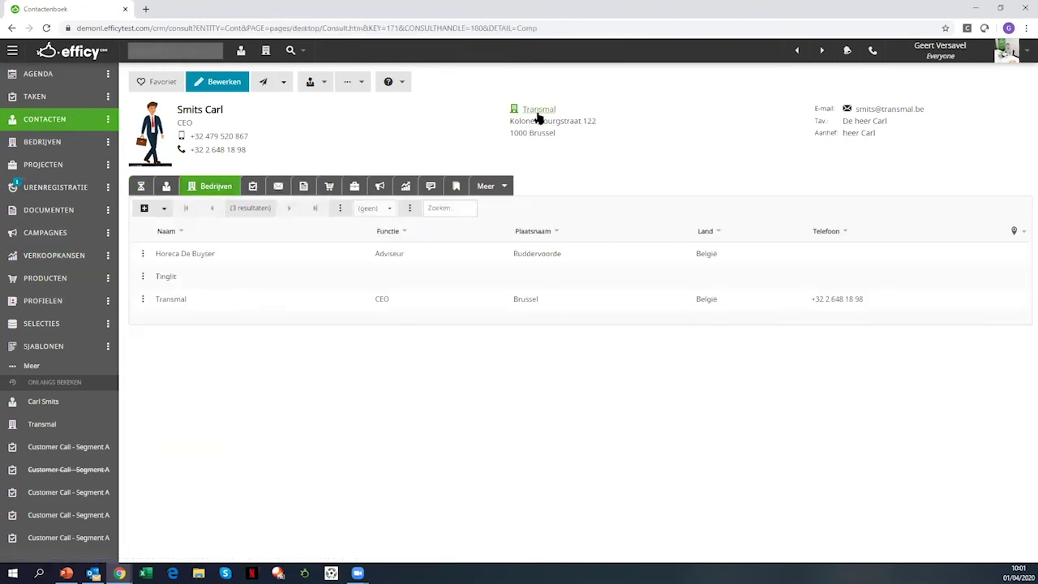
left_click(535, 111)
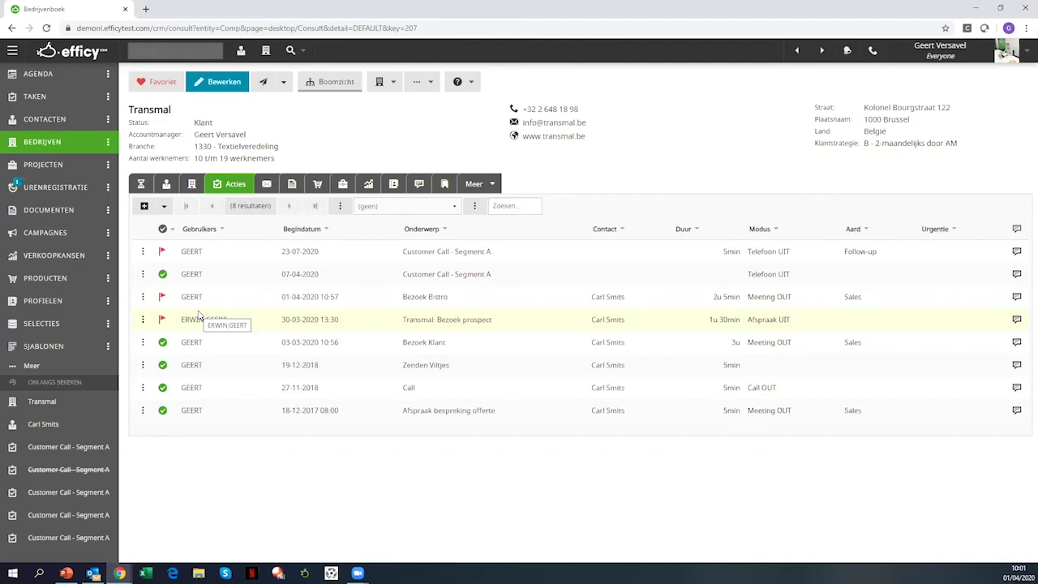
- Switch to PowerPoint, start the slide show from the first slide and swap the presenter view with the full-screen slides
key("alt+Tab")
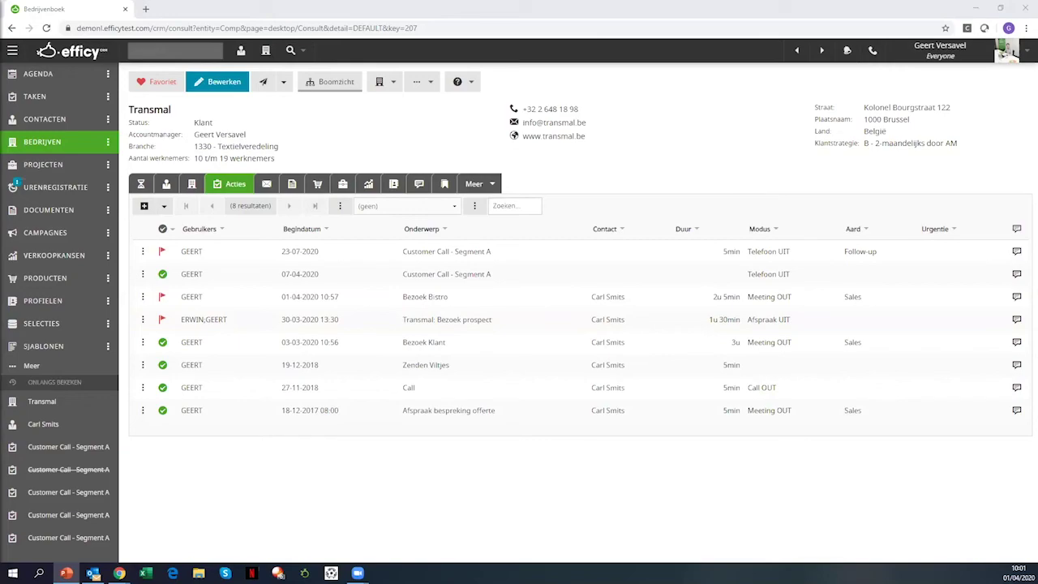
key("F5")
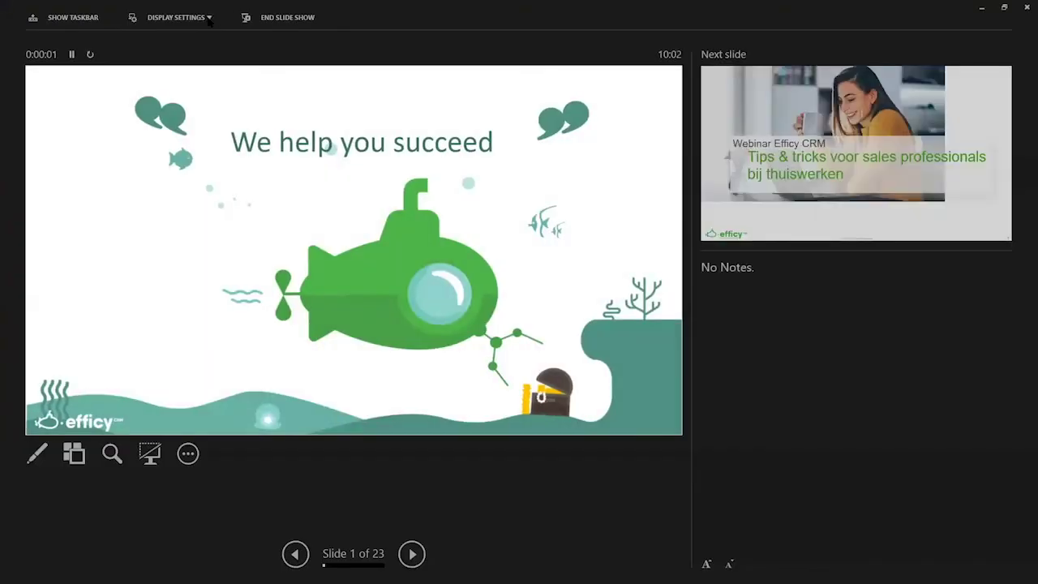
left_click(202, 25)
left_click(203, 39)
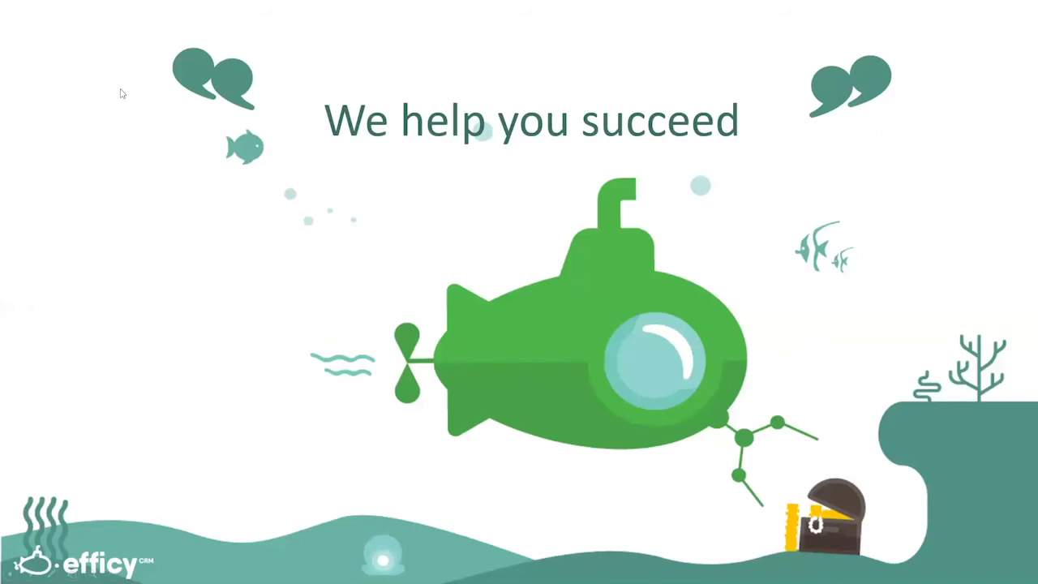
- Advance the slide show to slide 14, "Tijd voor sociale media"
key("Right")
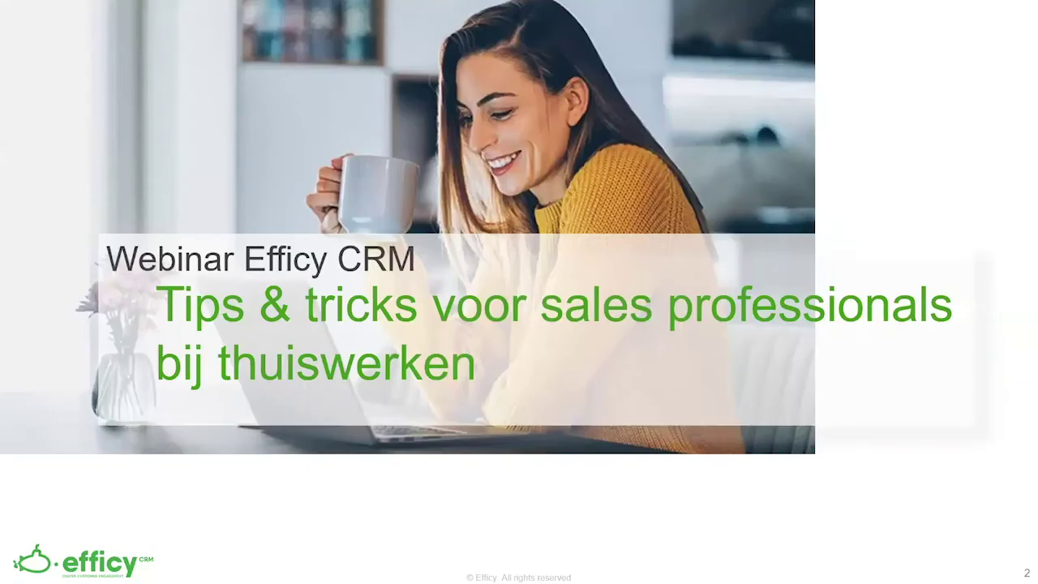
key("Right")
key("Right")
key("Right")
key("Right")
key("Right")
key("Right")
key("Right")
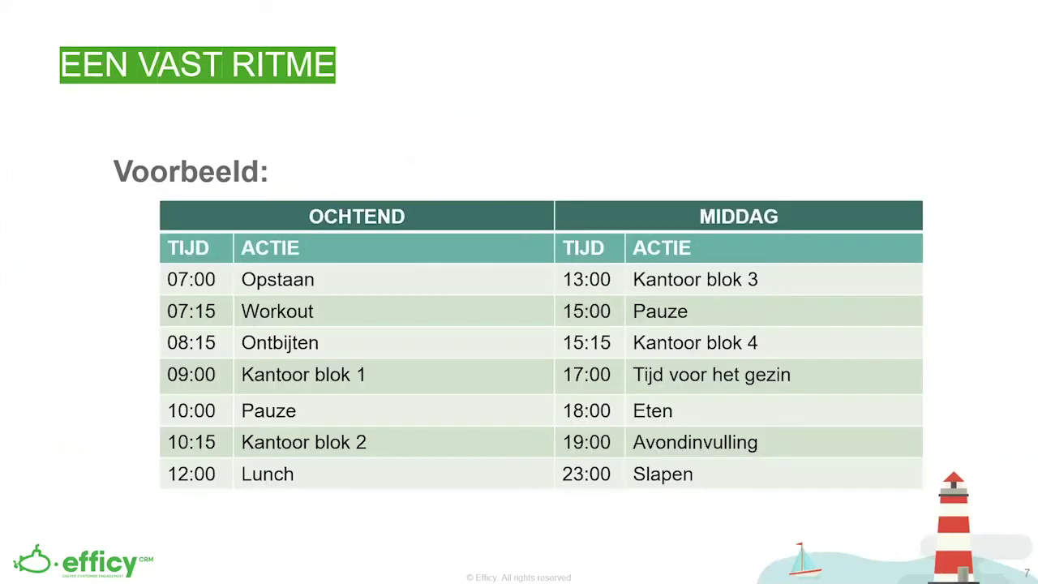
key("Right")
key("Right")
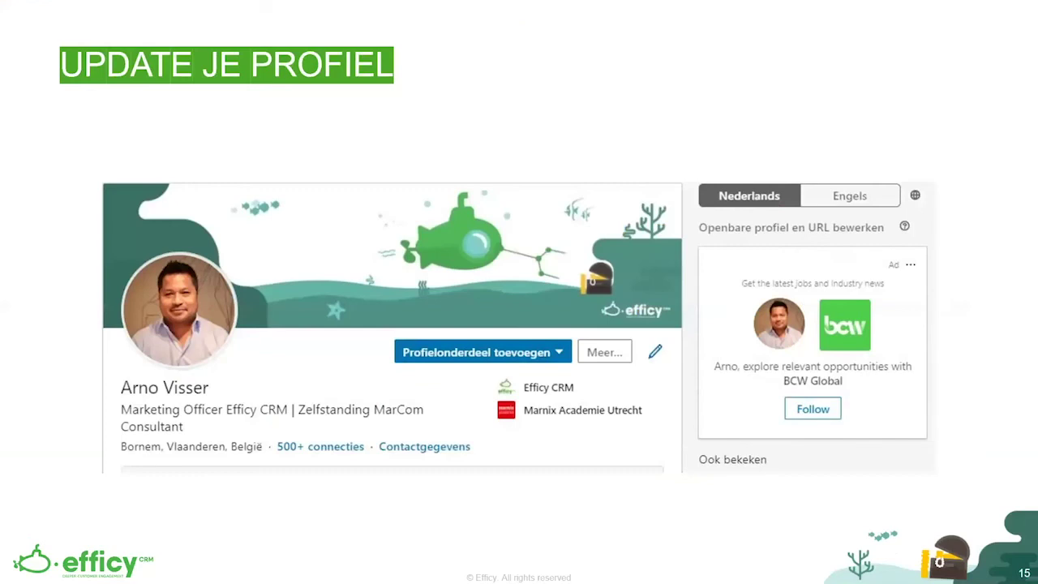
key("Left")
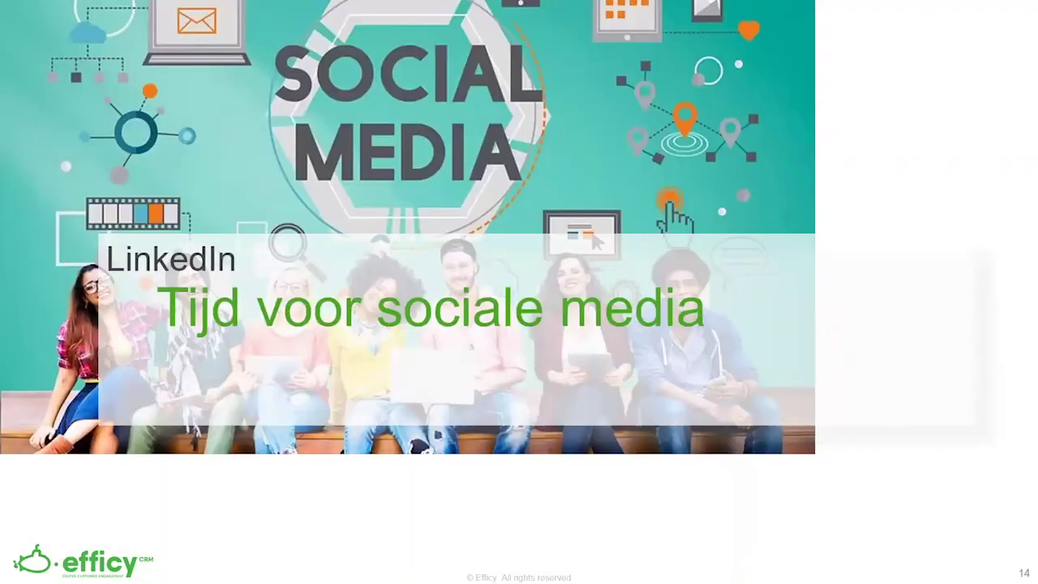